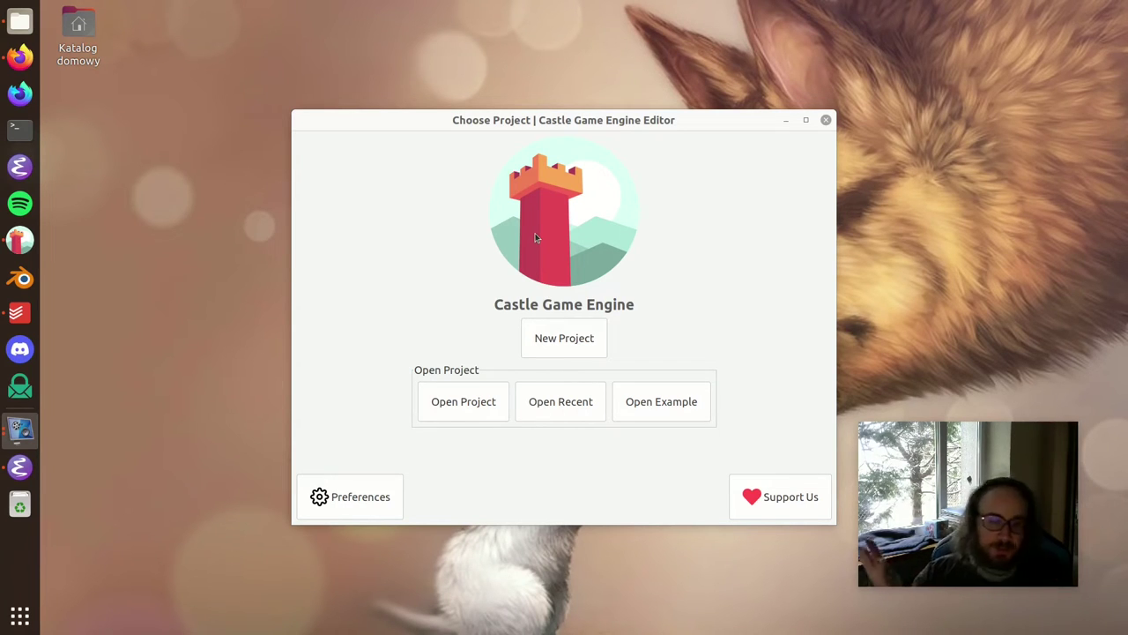
Create a new 3D FPS Game project named my-new-project-zssadsa
{"action": "left_click", "coordinate": [575, 348]}
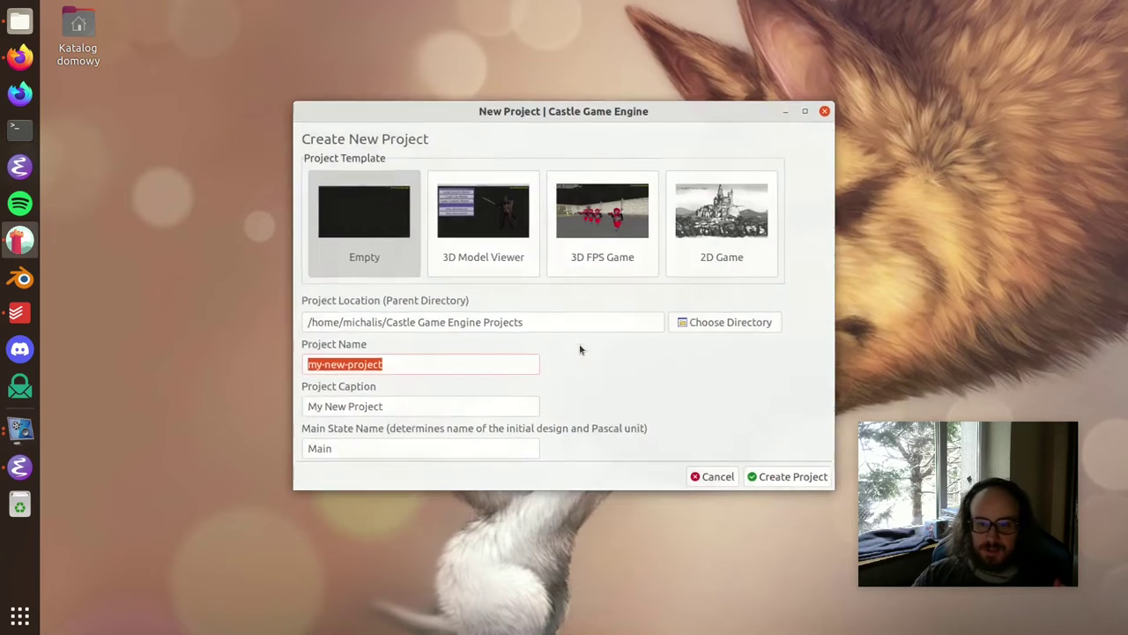
{"action": "left_click", "coordinate": [625, 231]}
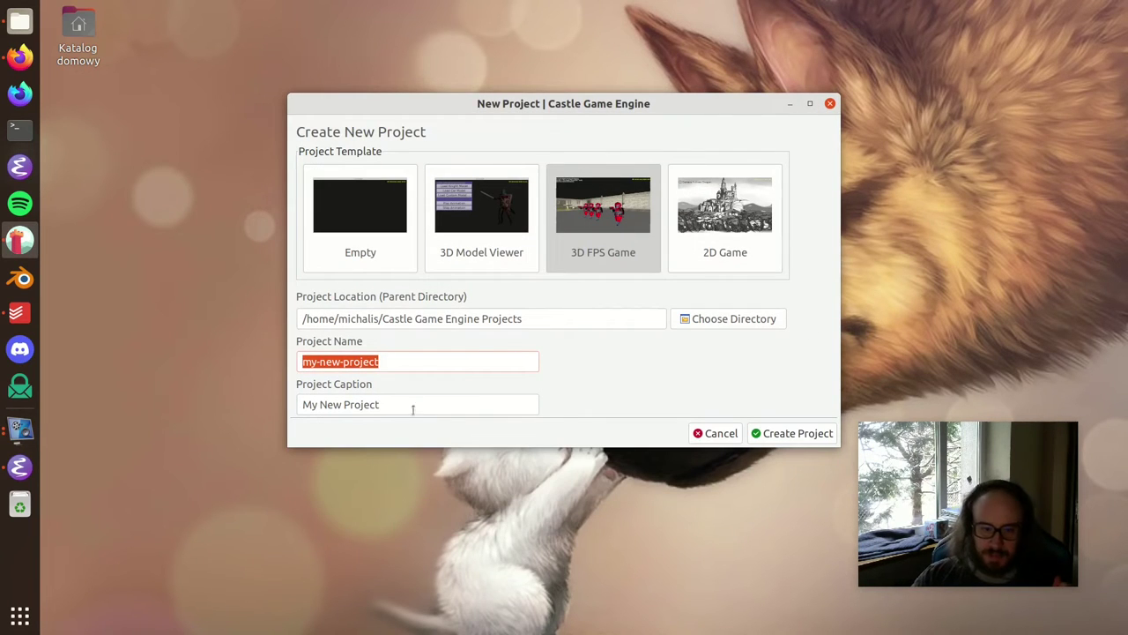
{"action": "left_click", "coordinate": [462, 356]}
{"action": "type", "text": "-zssadsa"}
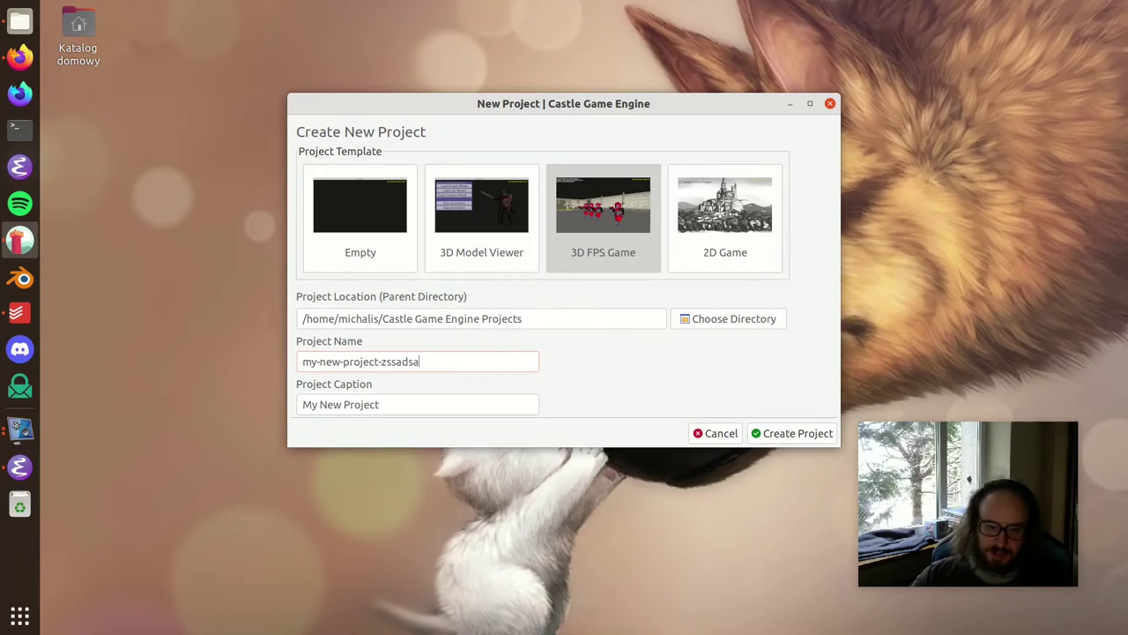
{"action": "left_click", "coordinate": [805, 436]}
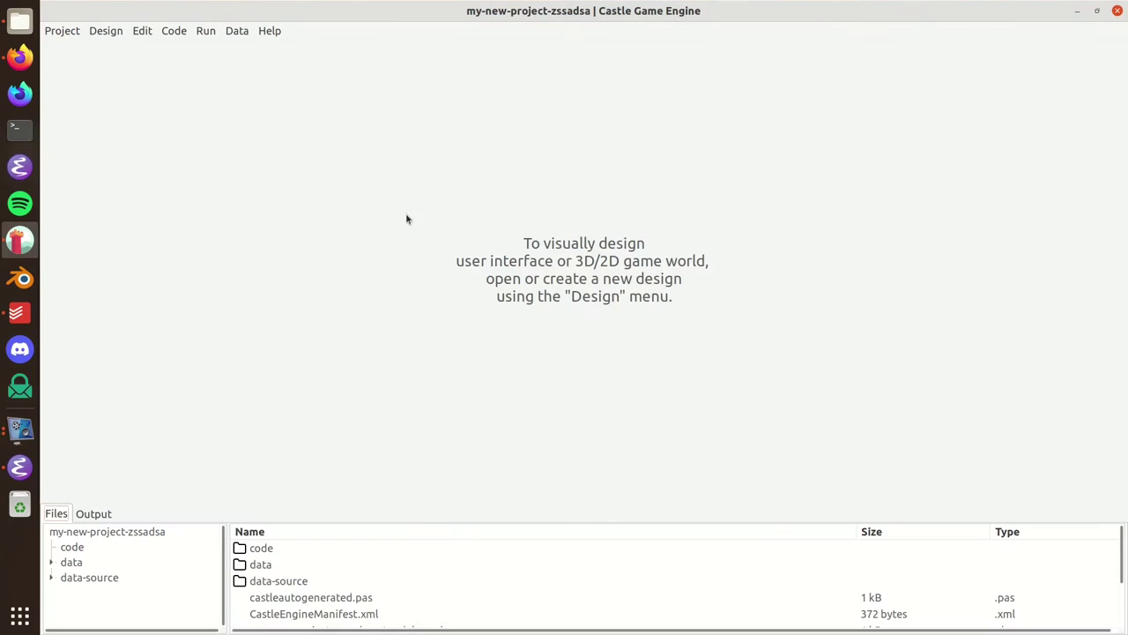
Expand the data folder and start a New User Interface design with an empty rectangle root, Group1
{"action": "left_click", "coordinate": [72, 563]}
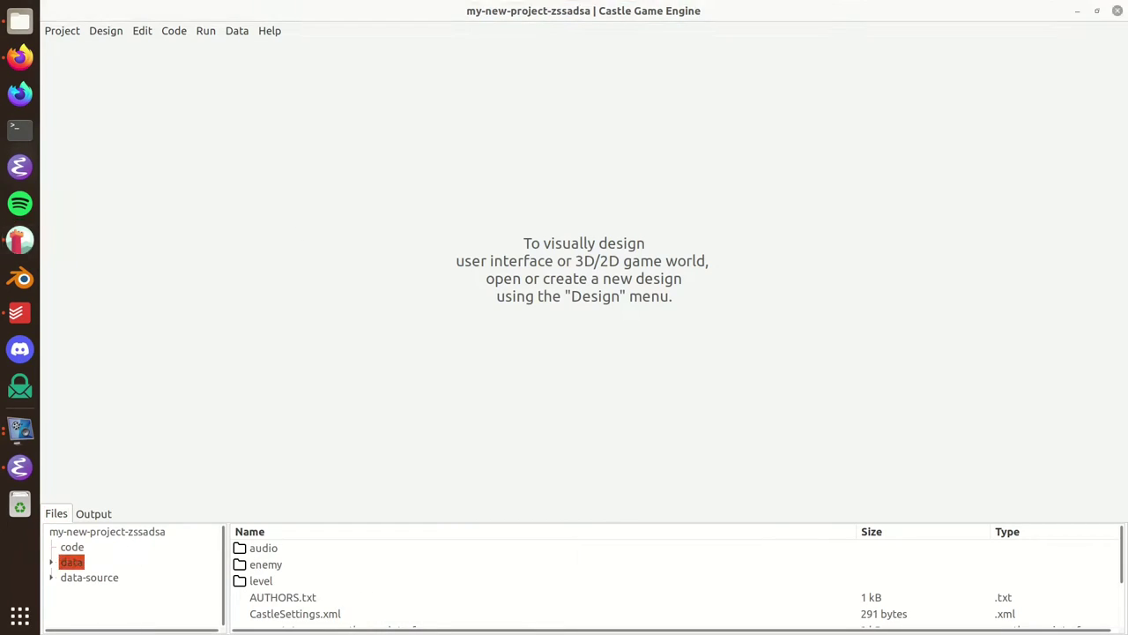
{"action": "left_click", "coordinate": [105, 31]}
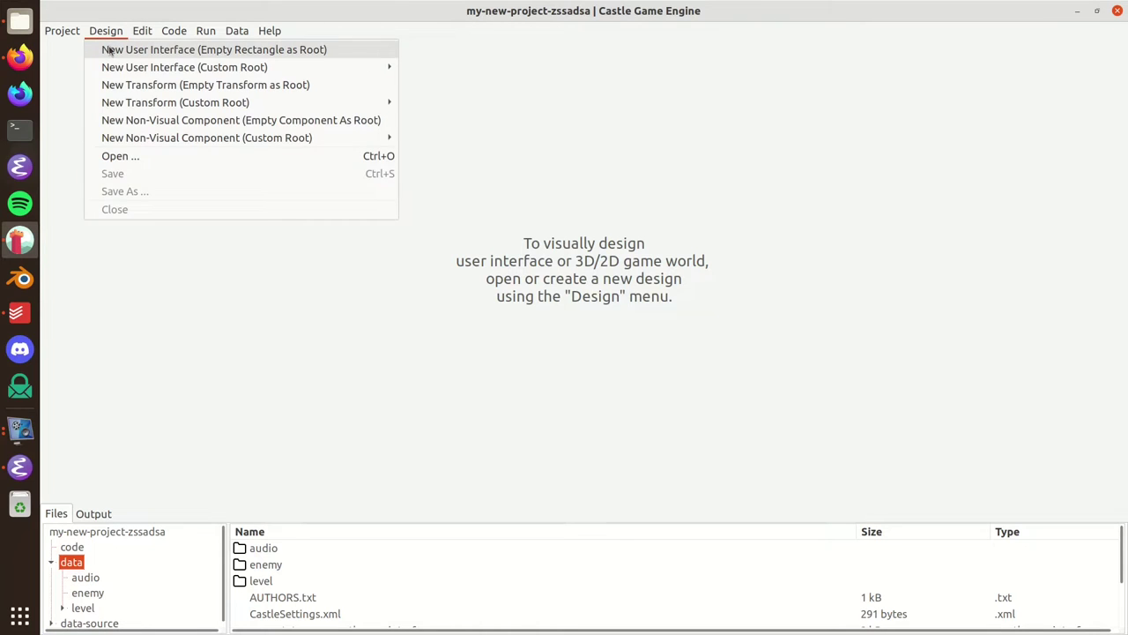
{"action": "left_click", "coordinate": [110, 51]}
{"action": "left_click", "coordinate": [91, 67]}
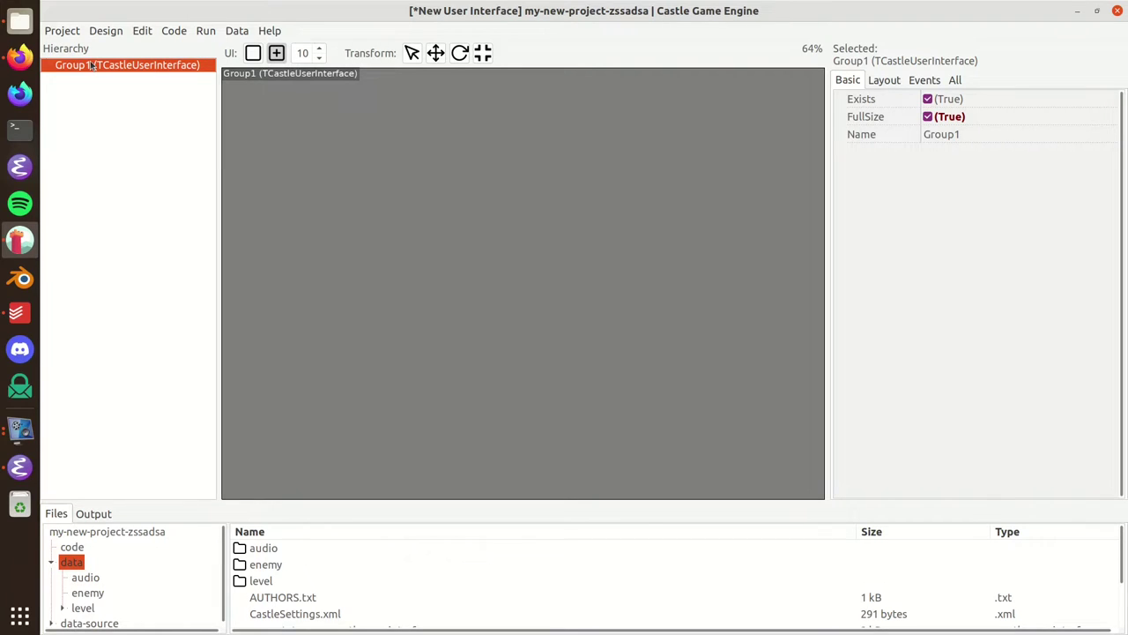
{"action": "right_click", "coordinate": [91, 66]}
Add a Viewport inside Group1 and make it FullSize
{"action": "mouse_move", "coordinate": [113, 73]}
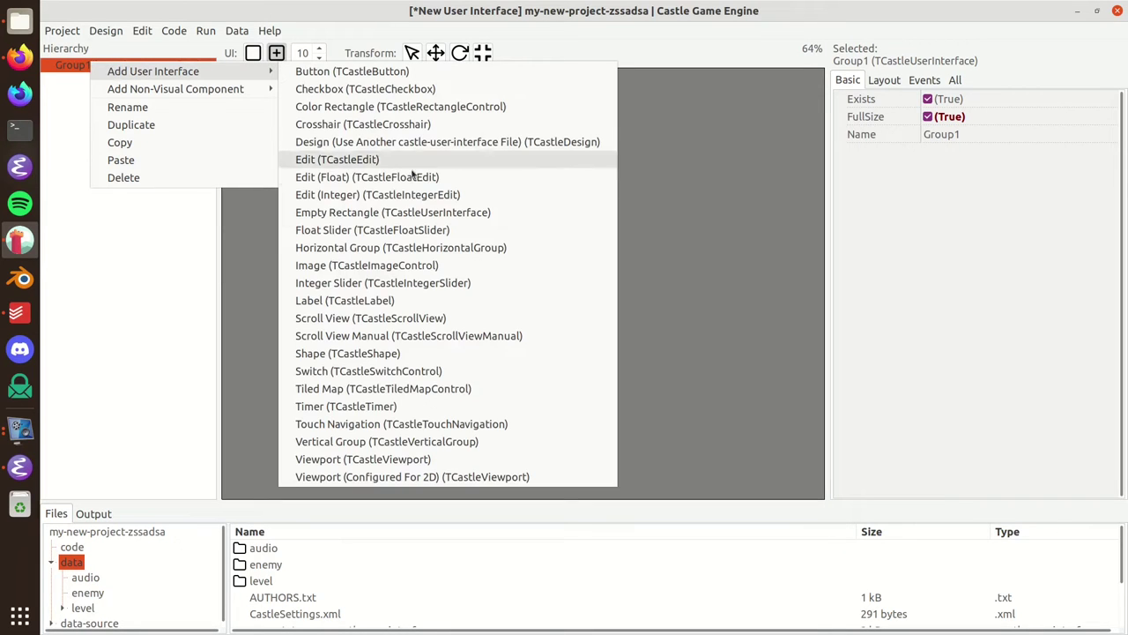
{"action": "left_click", "coordinate": [379, 477]}
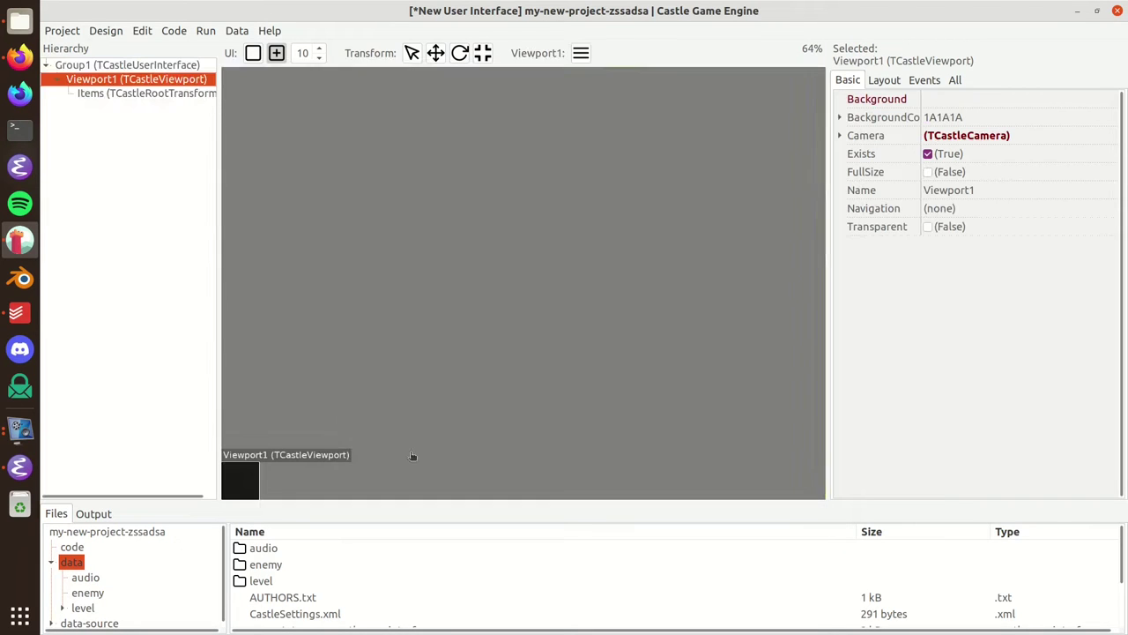
{"action": "left_click", "coordinate": [930, 173]}
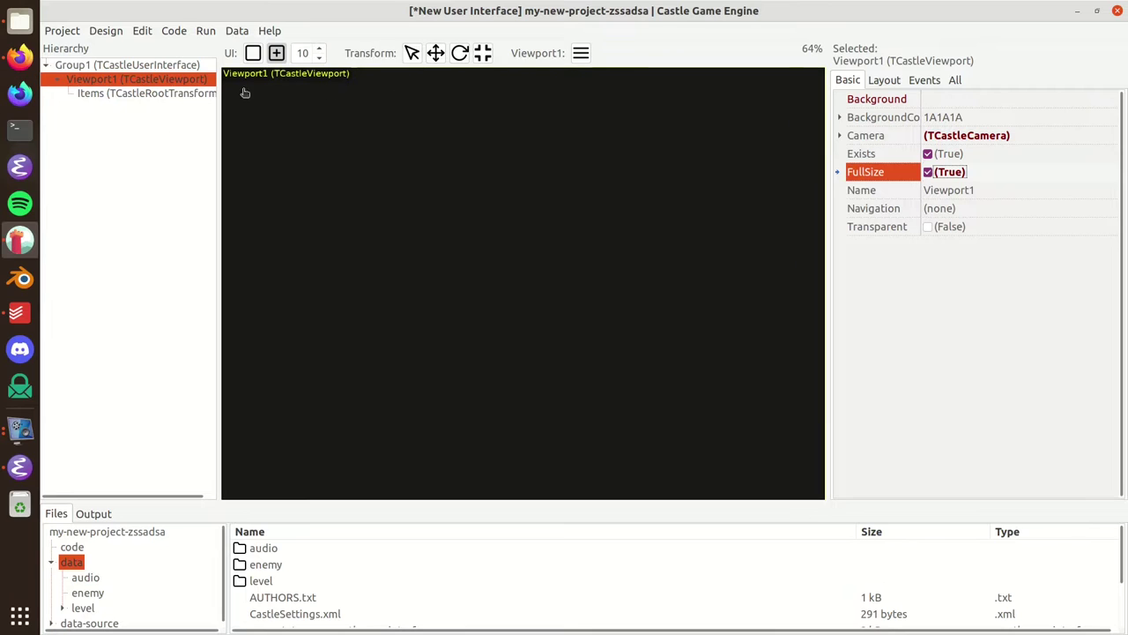
Add a Plane under the viewport's Items
{"action": "right_click", "coordinate": [164, 91]}
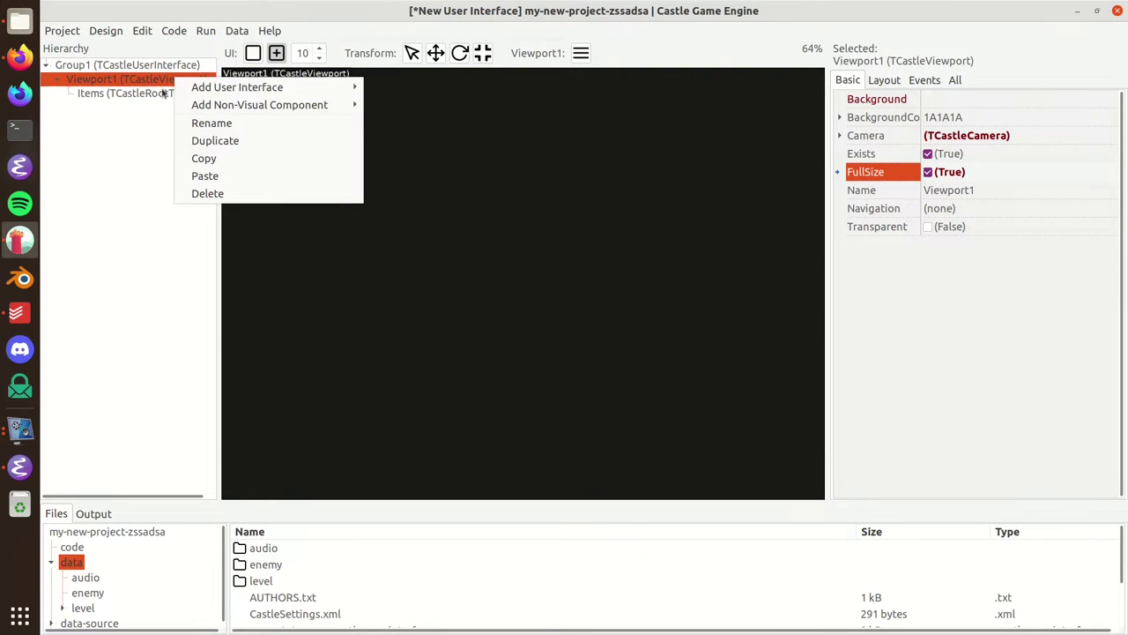
{"action": "key", "text": "Escape"}
{"action": "right_click", "coordinate": [147, 97]}
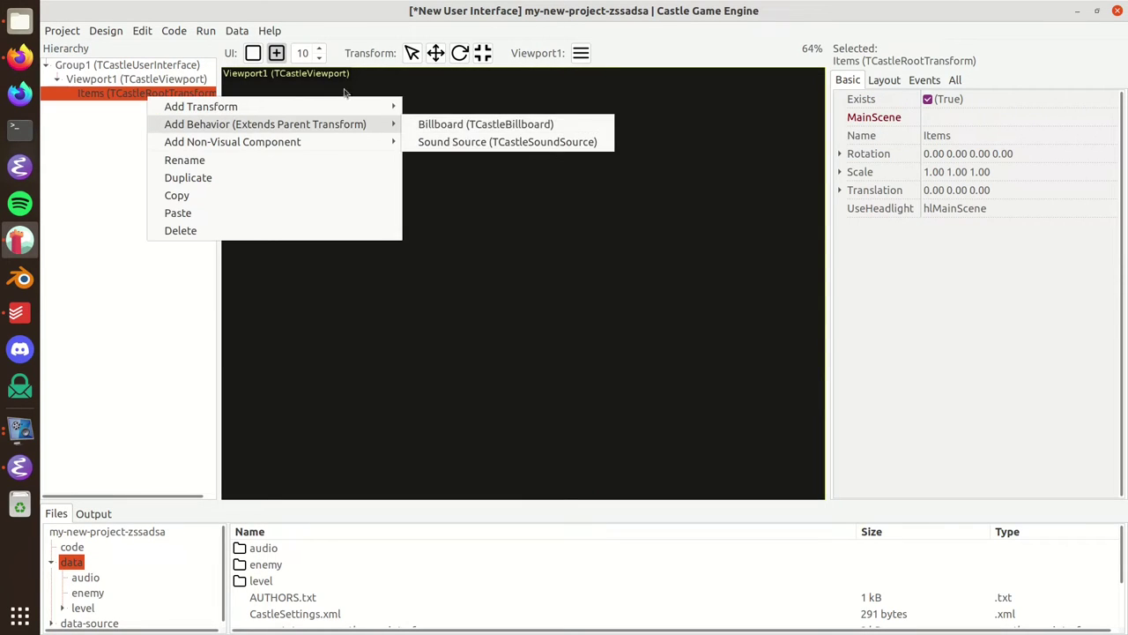
{"action": "mouse_move", "coordinate": [382, 110]}
{"action": "left_click", "coordinate": [569, 195]}
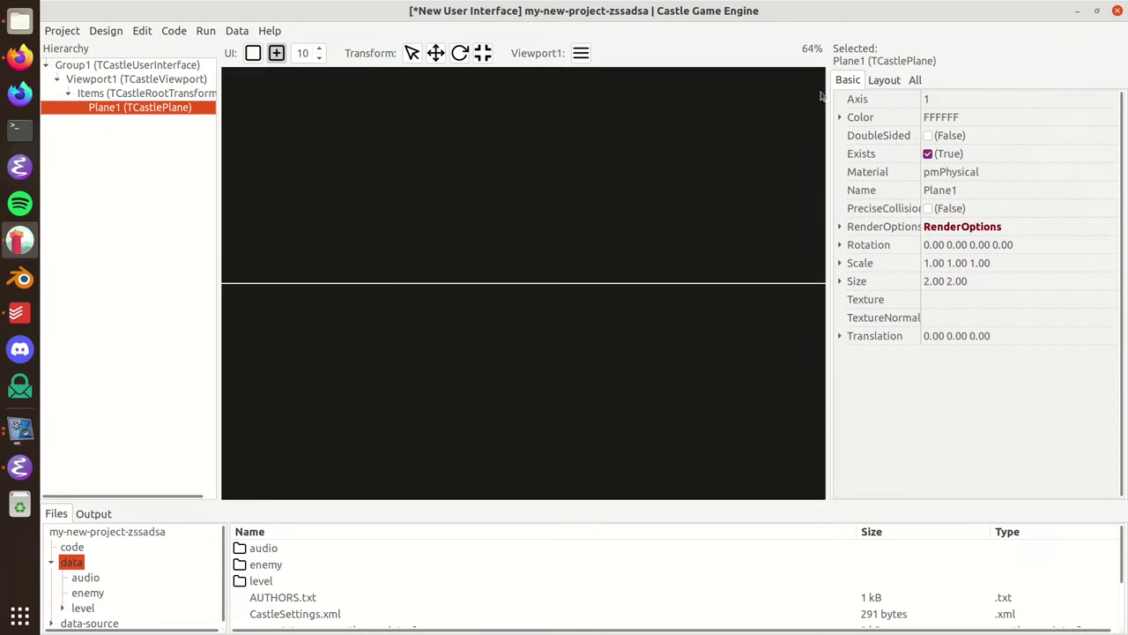
Give the viewport Examine navigation
{"action": "left_click", "coordinate": [580, 53]}
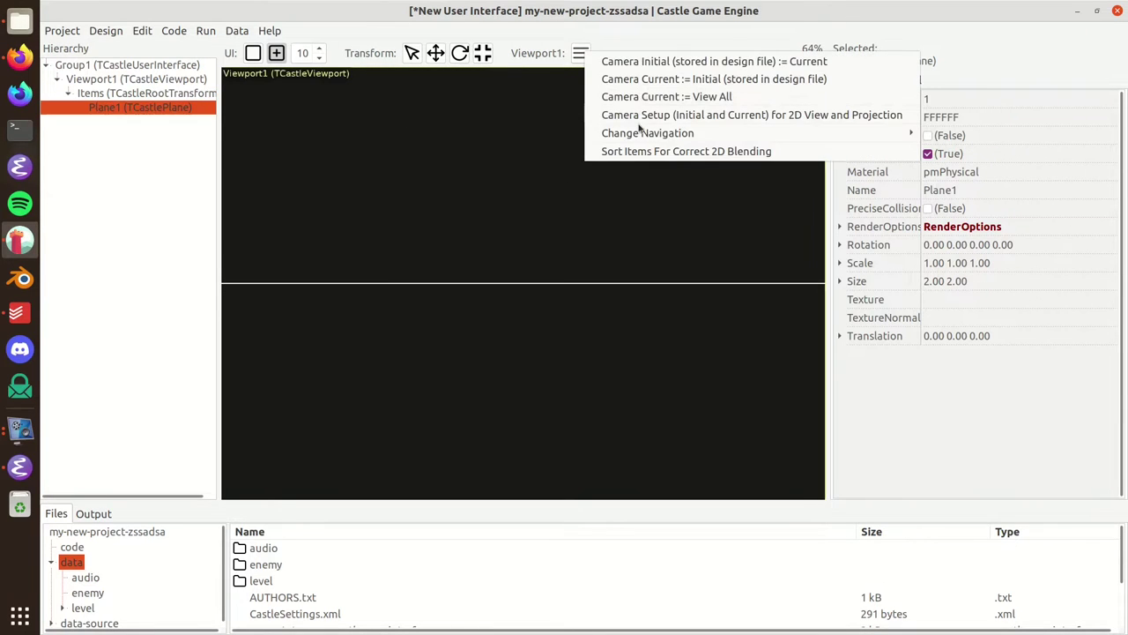
{"action": "mouse_move", "coordinate": [619, 135]}
{"action": "left_click", "coordinate": [435, 172]}
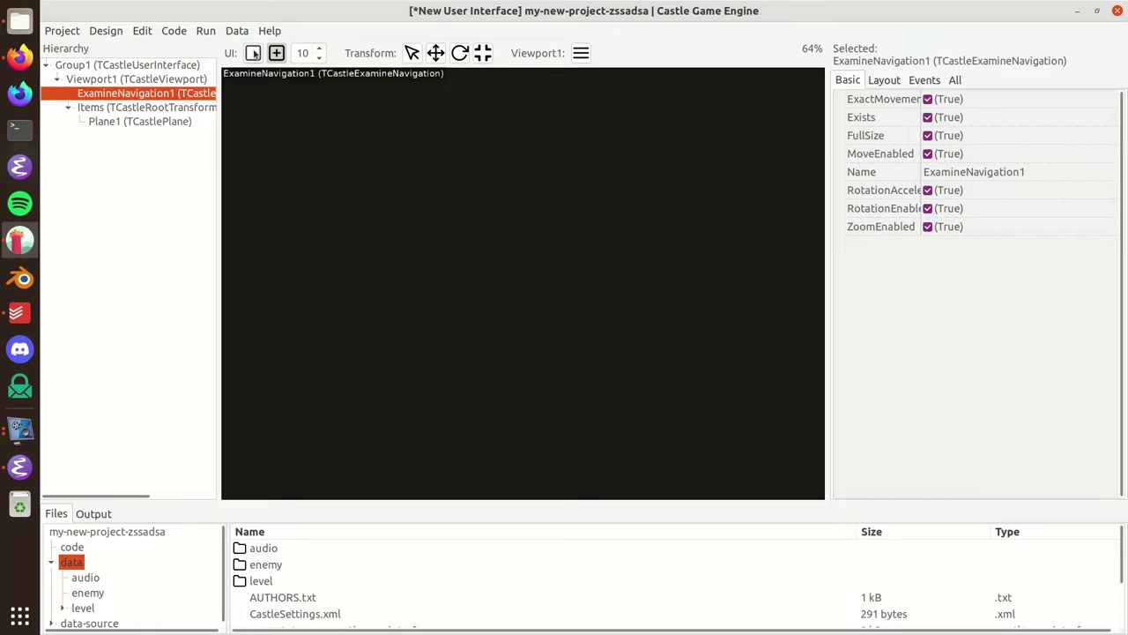
Set UseHeadlight on Items to hlOn
{"action": "left_click", "coordinate": [154, 107]}
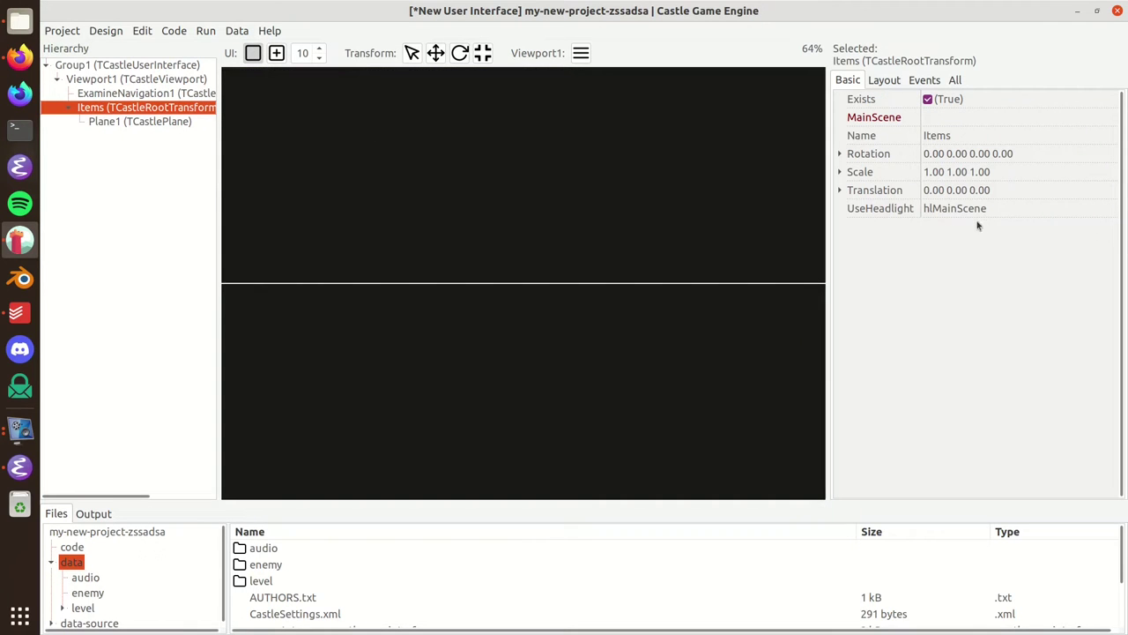
{"action": "left_click", "coordinate": [1063, 209]}
{"action": "left_click", "coordinate": [1106, 208]}
{"action": "left_click", "coordinate": [1018, 265]}
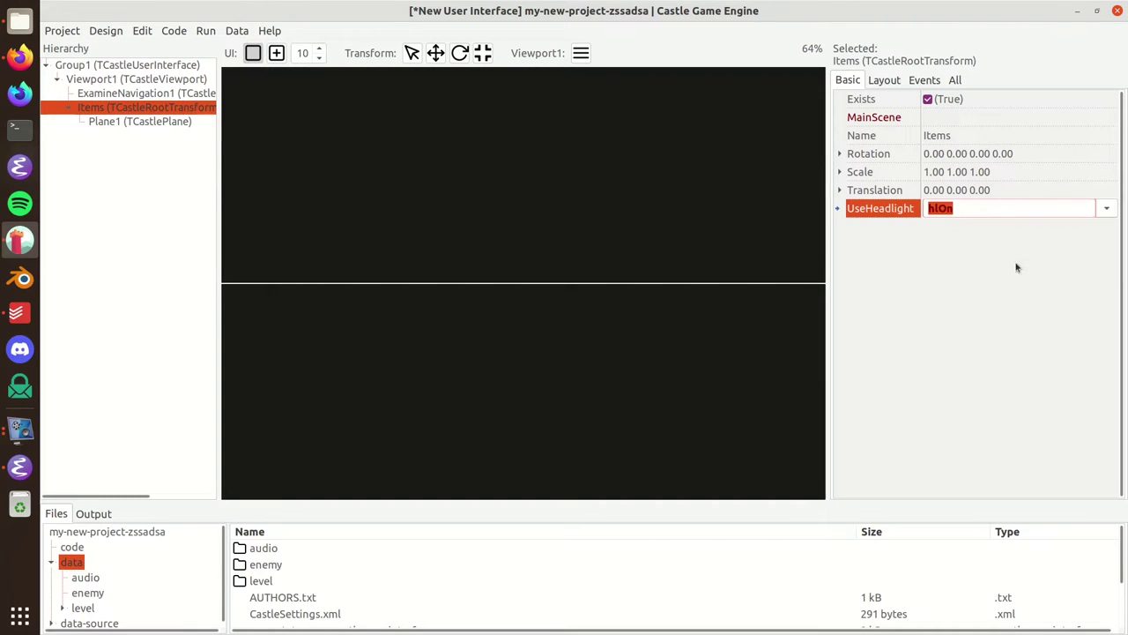
Orbit the view so the lit Plane1 shows as a grey square floor
{"action": "right_click_drag", "start_coordinate": [569, 190], "coordinate": [665, 237]}
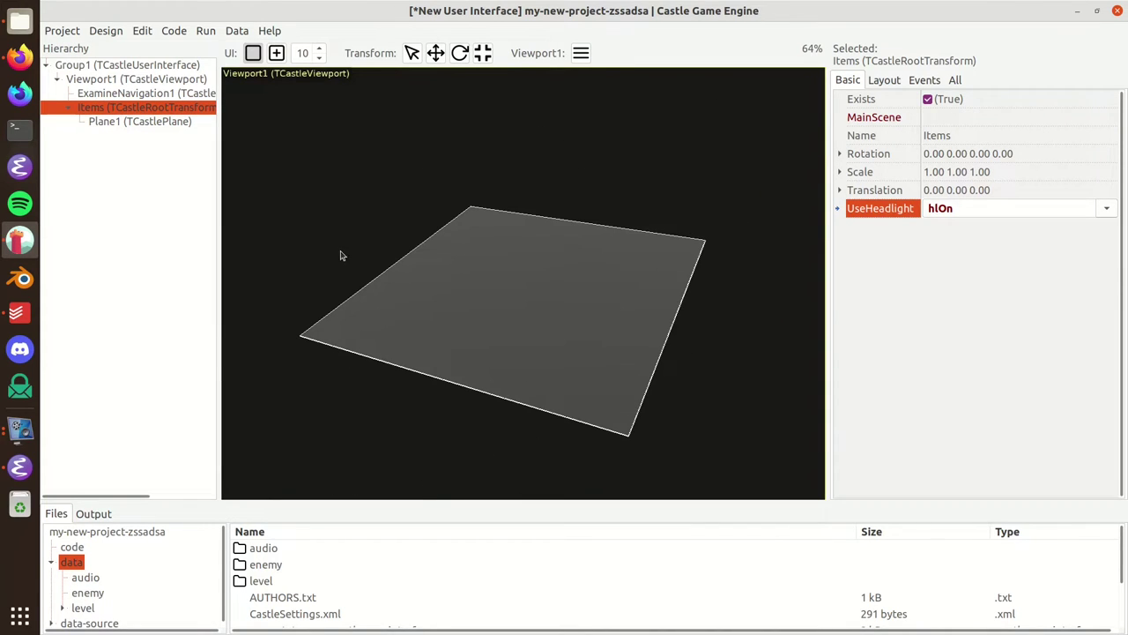
{"action": "right_click_drag", "start_coordinate": [342, 256], "coordinate": [517, 234]}
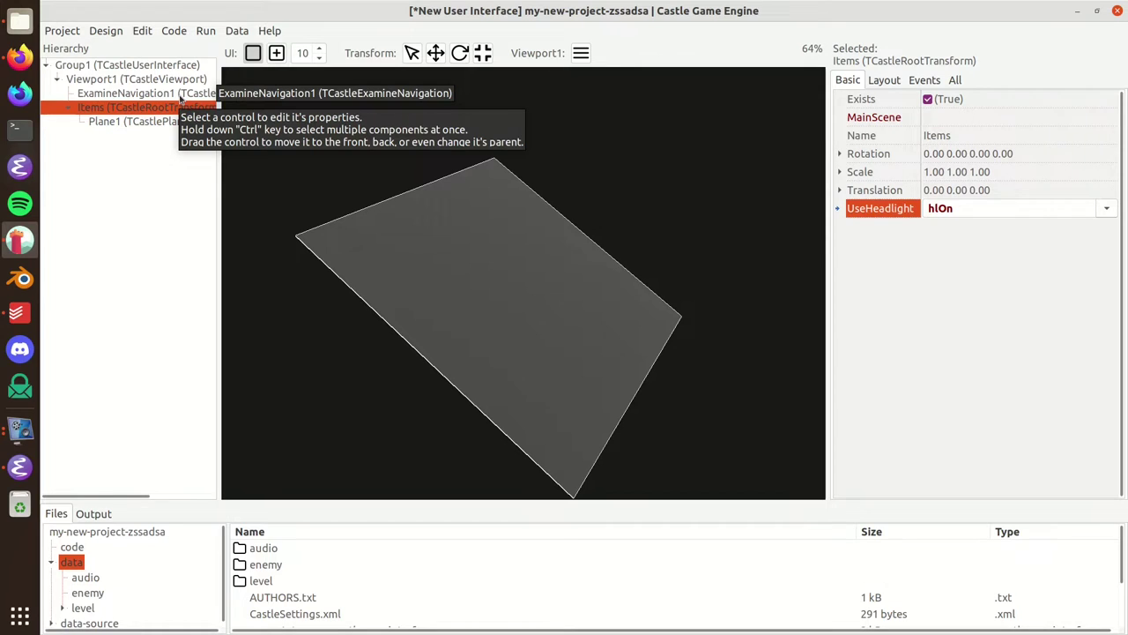
Add a Point Light under Items
{"action": "right_click", "coordinate": [137, 108]}
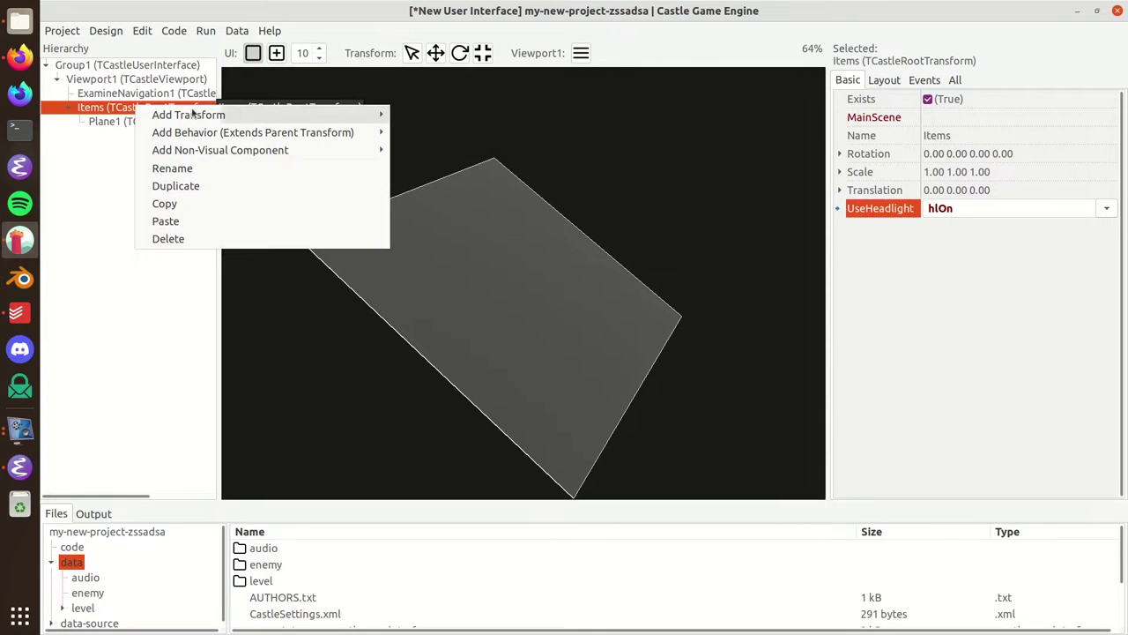
{"action": "mouse_move", "coordinate": [286, 114]}
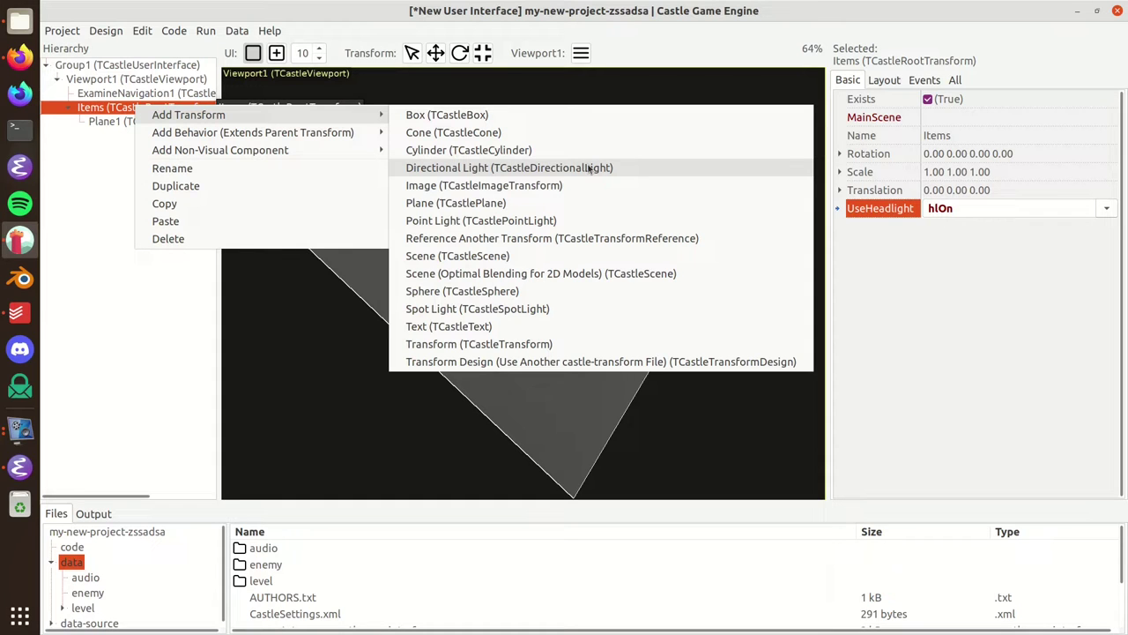
{"action": "left_click", "coordinate": [564, 220]}
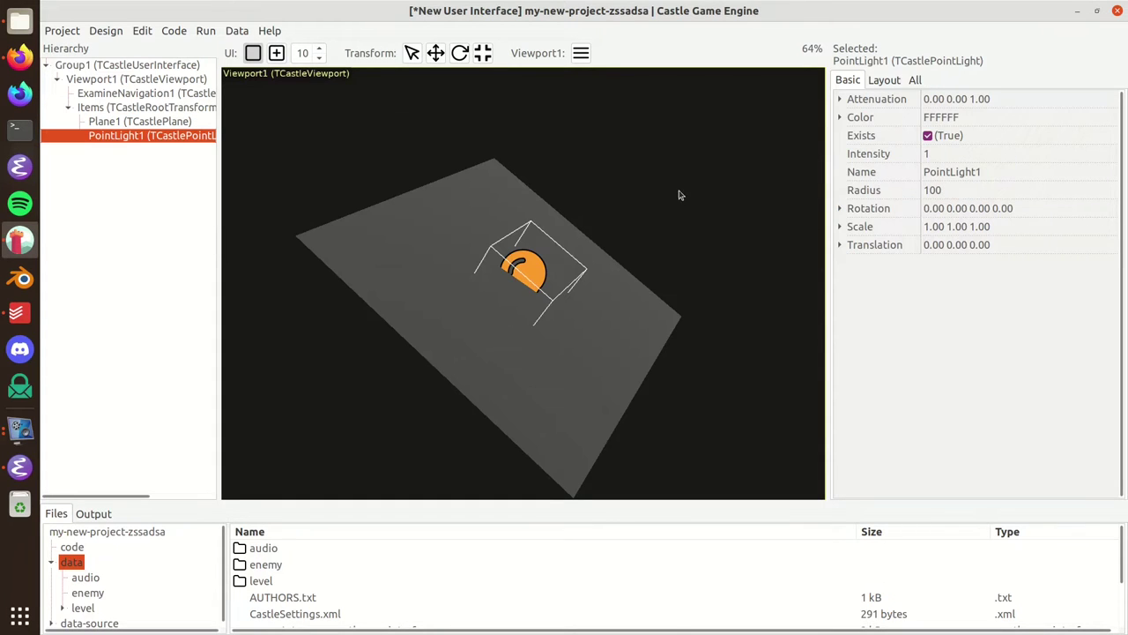
Raise PointLight1 above the plane to translation 0.00 0.65 -0.07 with the Translate tool
{"action": "left_click", "coordinate": [436, 53]}
{"action": "left_click_drag", "start_coordinate": [568, 222], "coordinate": [621, 183]}
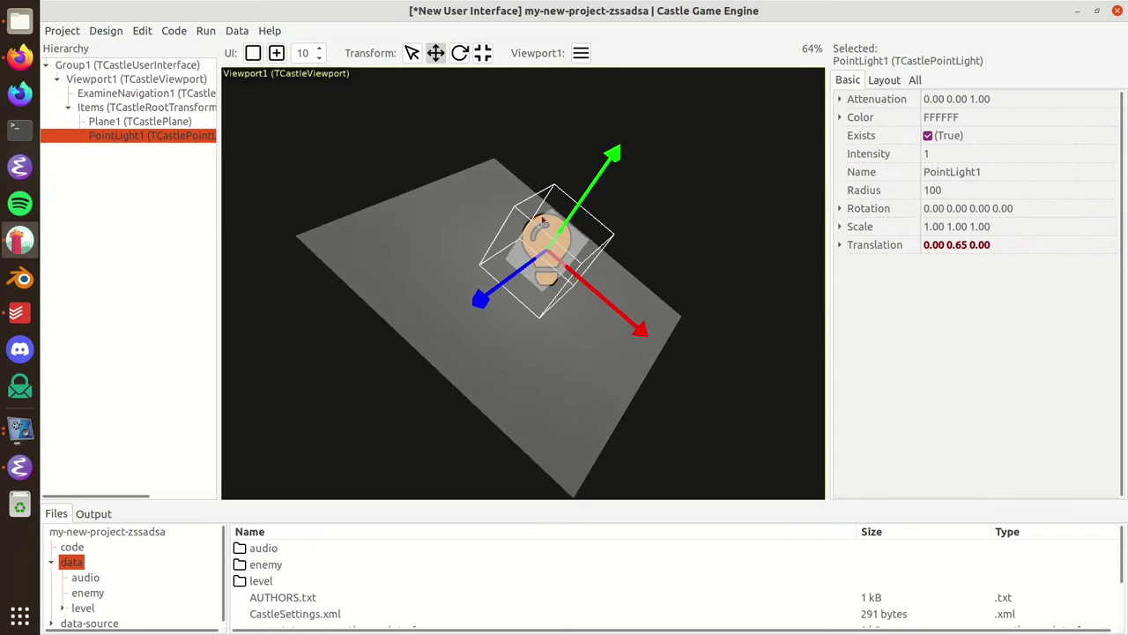
{"action": "left_click_drag", "start_coordinate": [492, 291], "coordinate": [532, 308]}
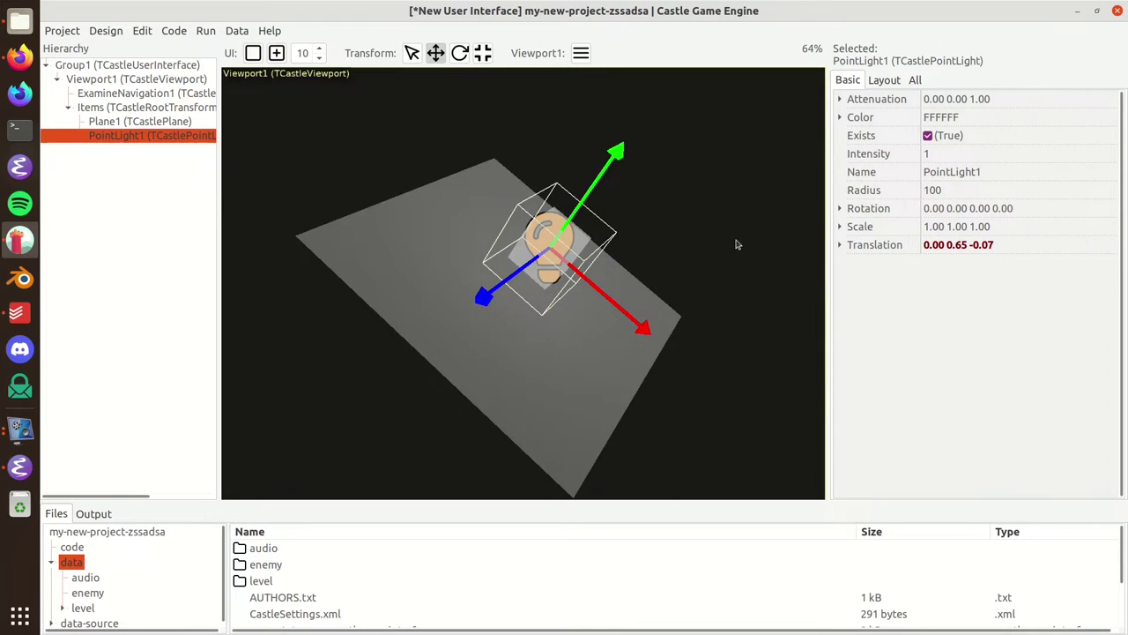
{"action": "left_click_drag", "start_coordinate": [738, 244], "coordinate": [652, 310]}
{"action": "left_click", "coordinate": [645, 335]}
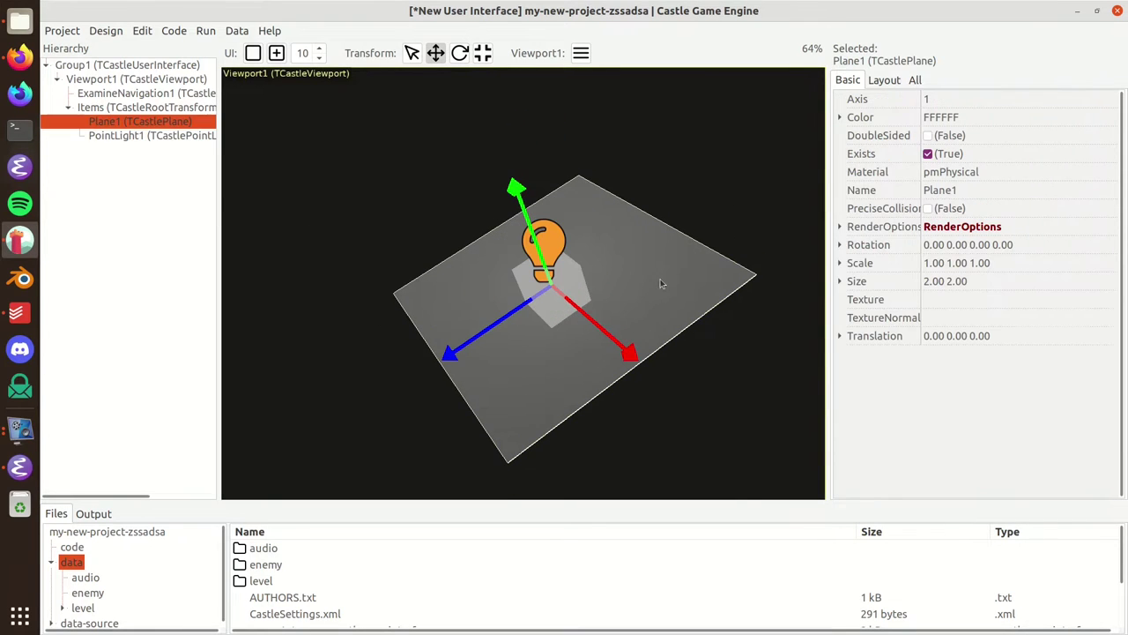
Set Plane1's Size to 100 100
{"action": "left_click", "coordinate": [1014, 282]}
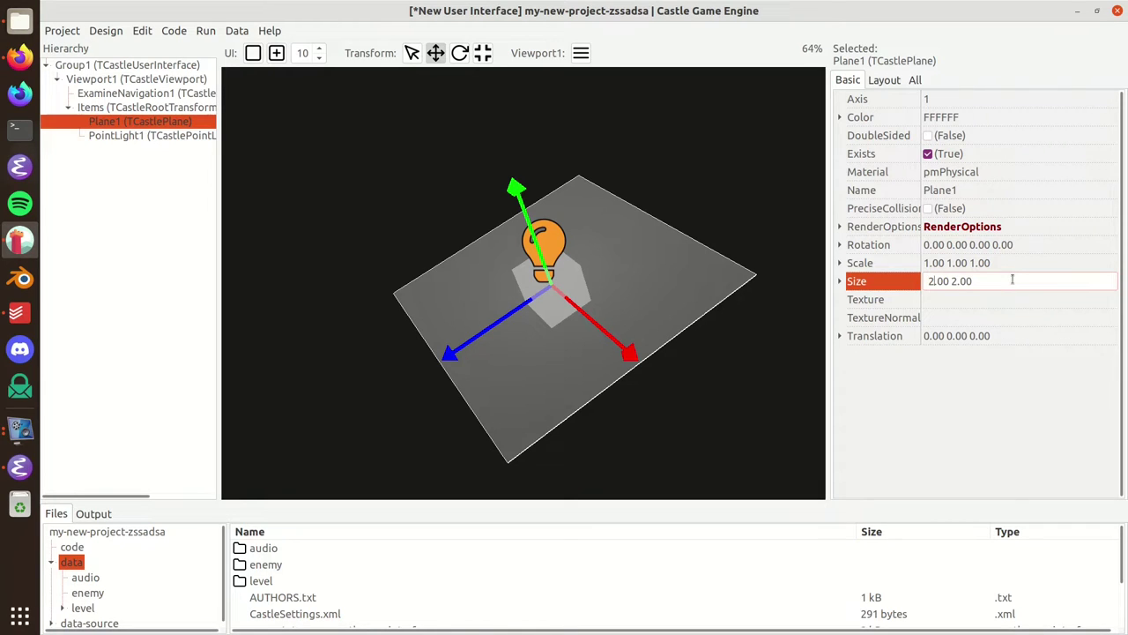
{"action": "key", "text": "ctrl+a"}
{"action": "type", "text": "100.00"}
{"action": "type", "text": " 100"}
{"action": "key", "text": "Return"}
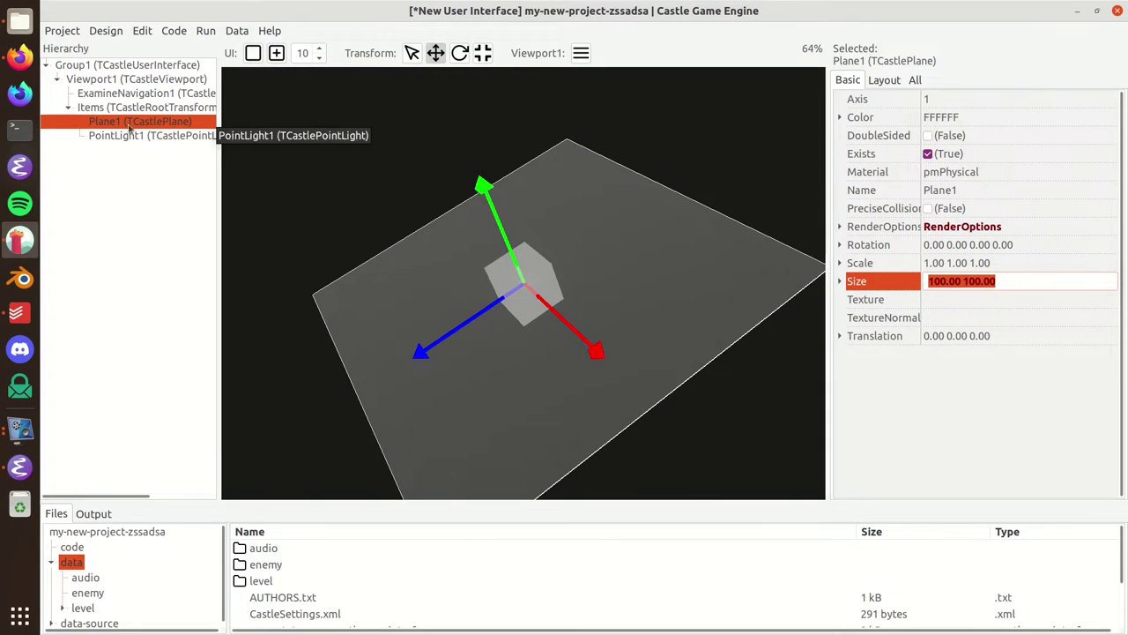
{"action": "left_click", "coordinate": [315, 132]}
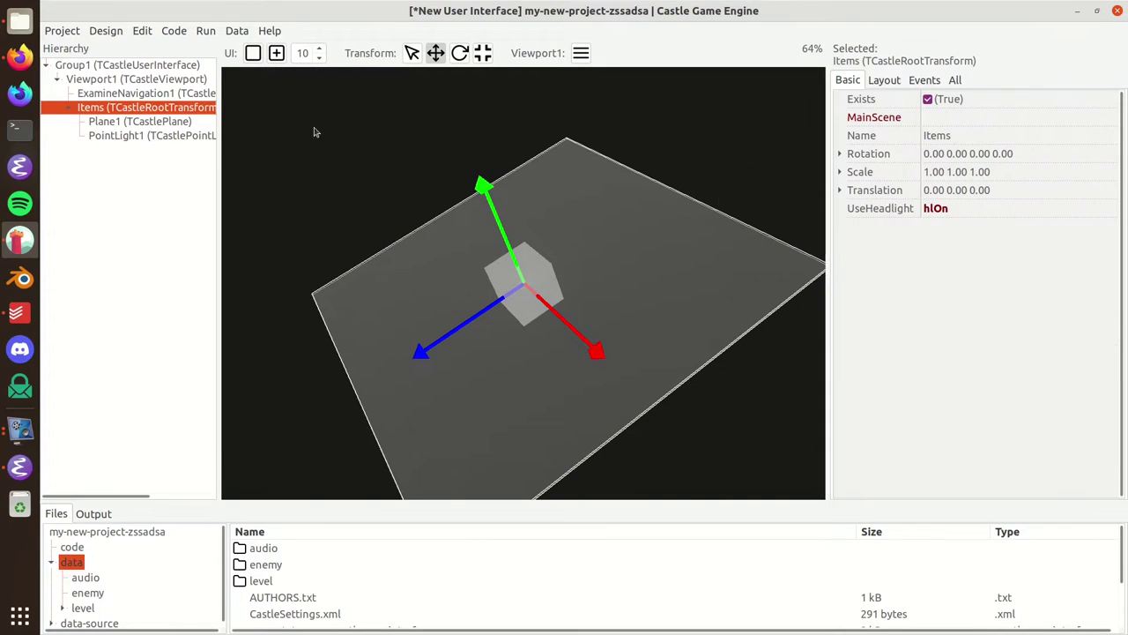
Set the viewport headlight to hlOff
{"action": "left_click", "coordinate": [1020, 209]}
{"action": "left_click", "coordinate": [1107, 210]}
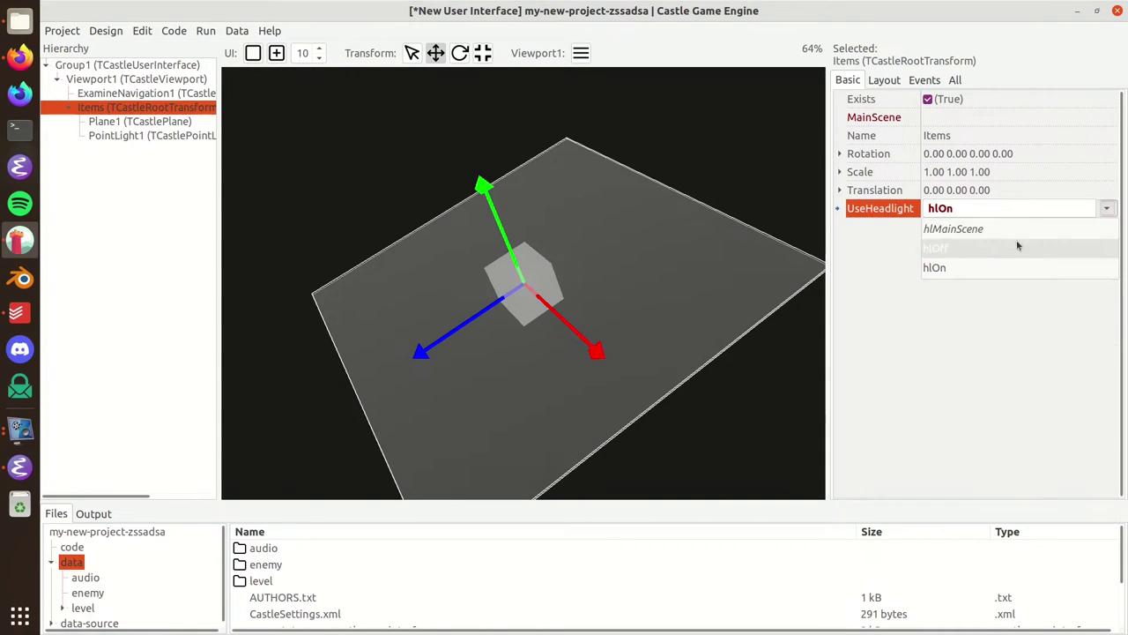
{"action": "left_click", "coordinate": [1003, 255]}
Drag PointLight1 along X and Z to translation -40.37 37.02 30.60
{"action": "left_click", "coordinate": [150, 135]}
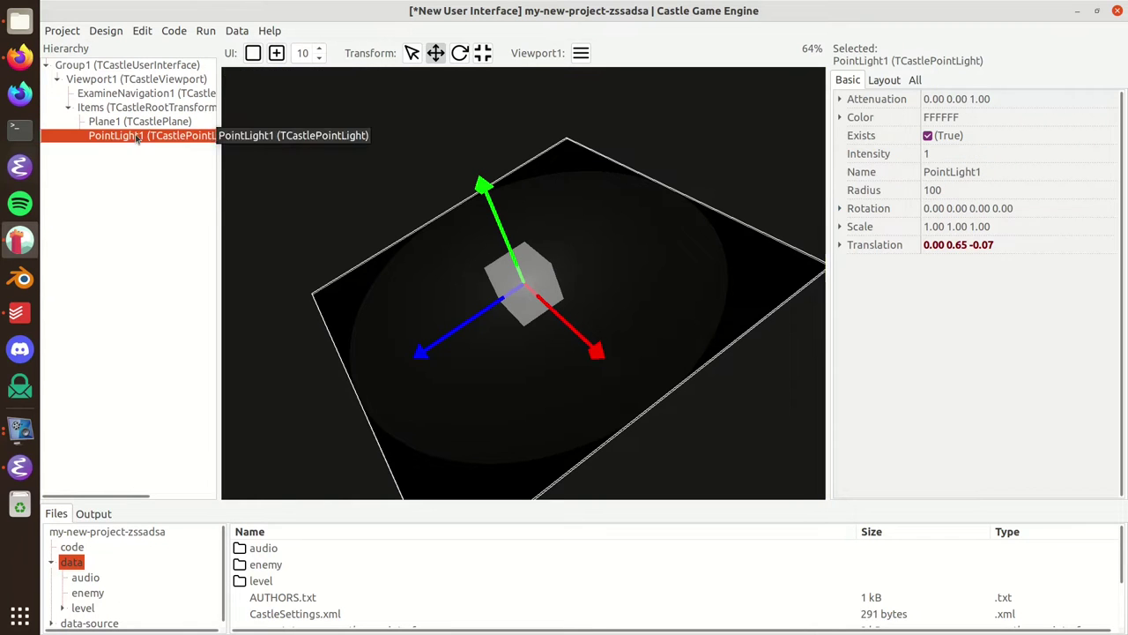
{"action": "left_click_drag", "start_coordinate": [433, 229], "coordinate": [508, 228]}
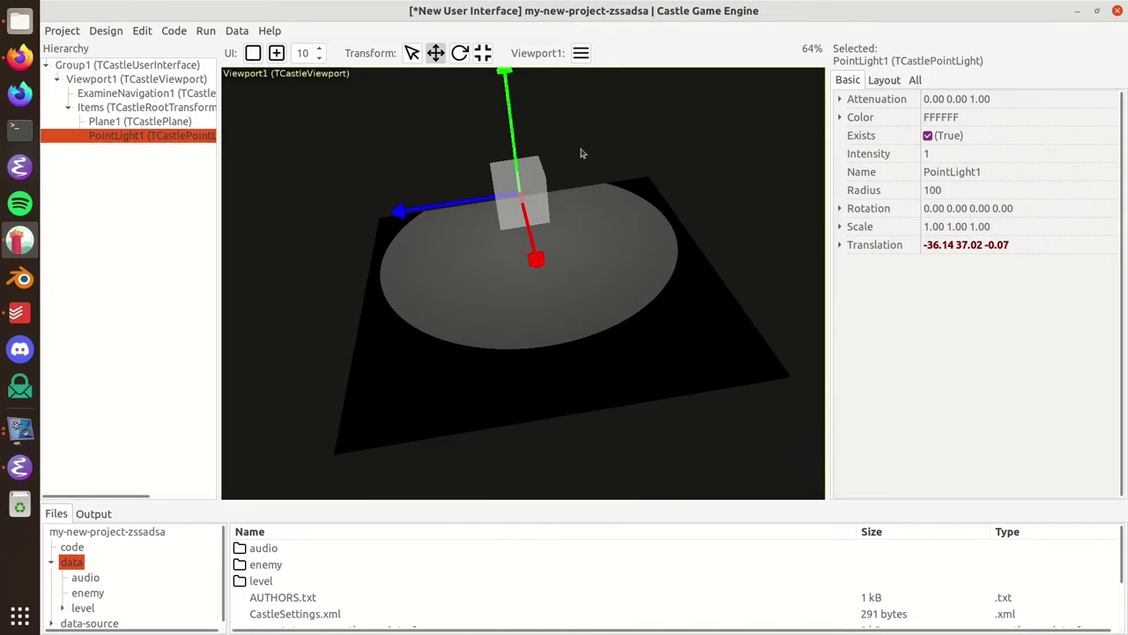
{"action": "left_click_drag", "start_coordinate": [581, 154], "coordinate": [562, 188]}
{"action": "mouse_move", "coordinate": [408, 201]}
{"action": "left_mouse_down"}
{"action": "mouse_move", "coordinate": [387, 209]}
{"action": "mouse_move", "coordinate": [416, 196]}
{"action": "left_mouse_up"}
{"action": "left_click_drag", "start_coordinate": [541, 275], "coordinate": [582, 311]}
{"action": "left_click_drag", "start_coordinate": [420, 217], "coordinate": [335, 226]}
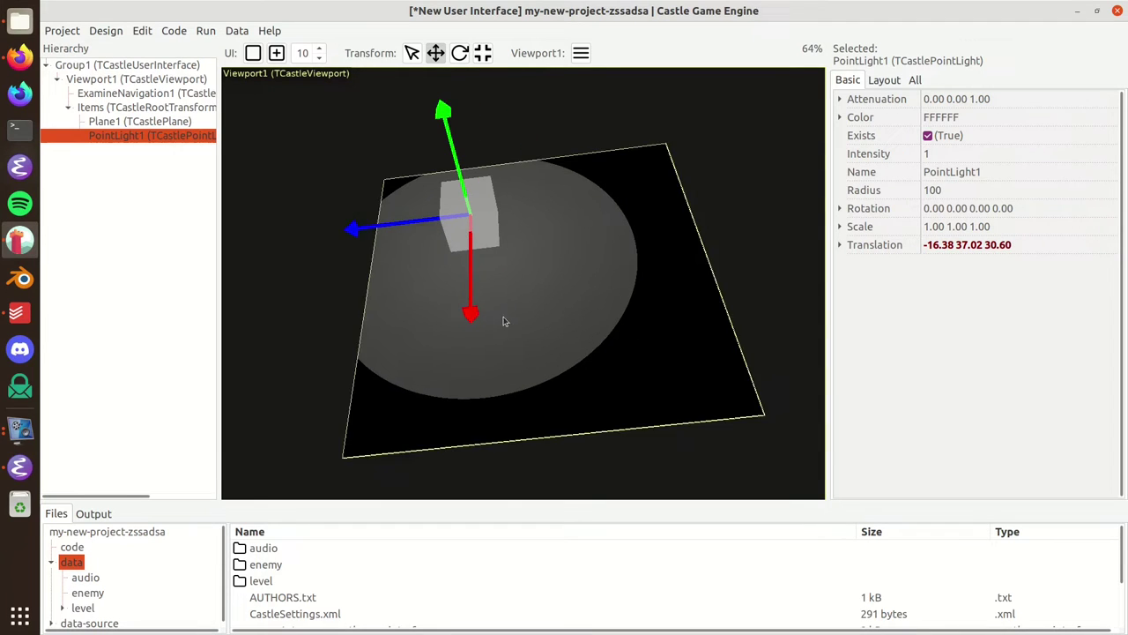
{"action": "left_click_drag", "start_coordinate": [476, 315], "coordinate": [470, 284]}
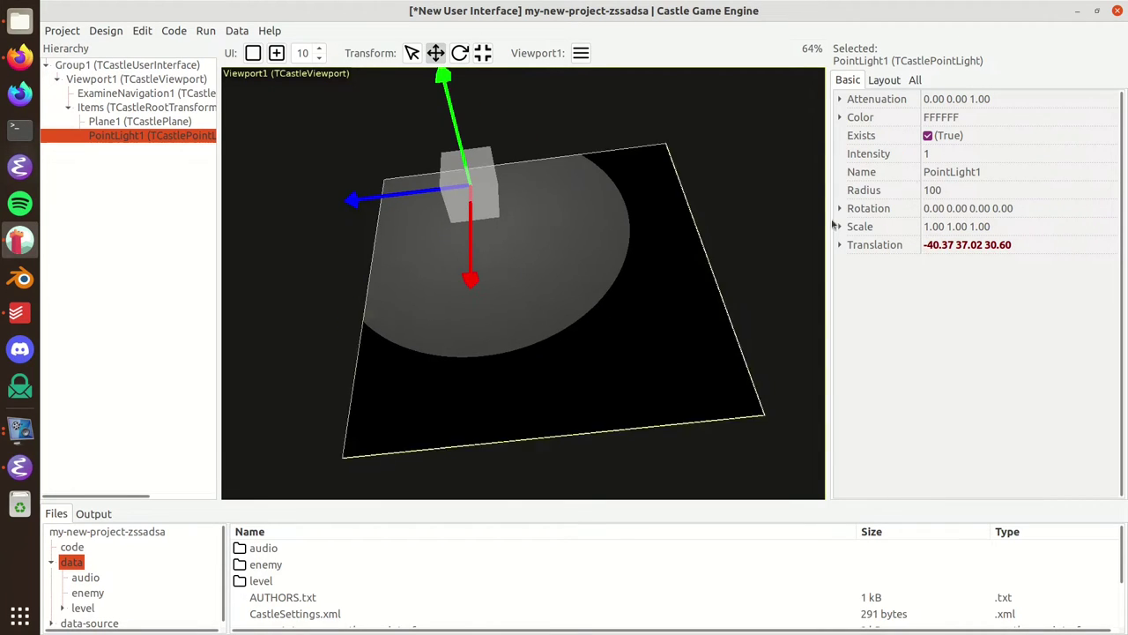
{"action": "left_click", "coordinate": [994, 153]}
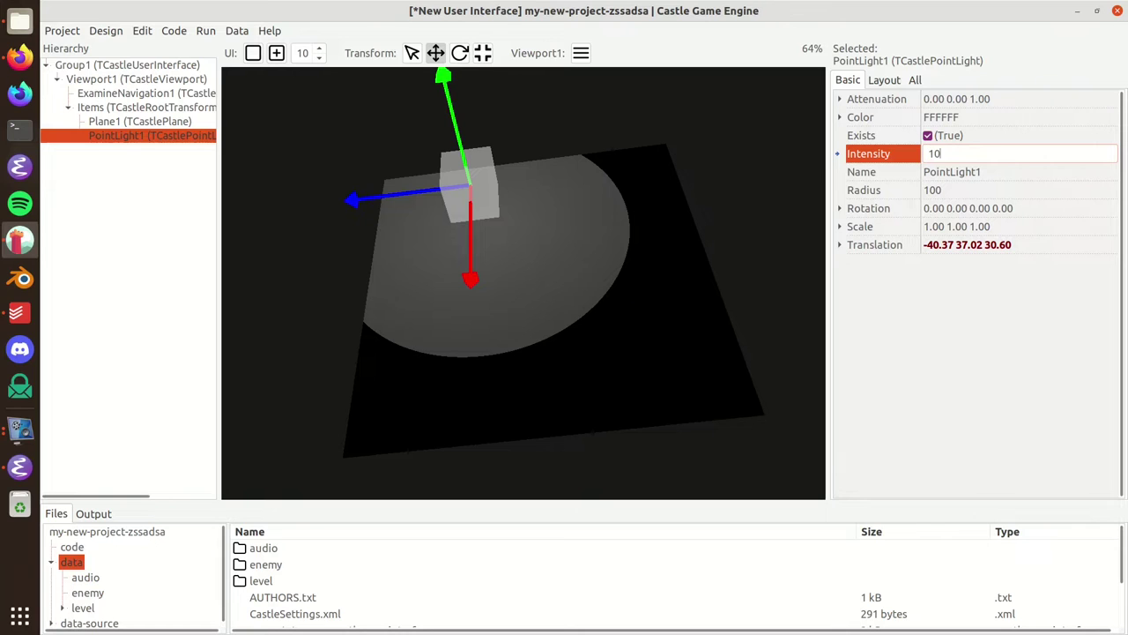
Try intensity 10 on PointLight1, then set it back to 1
{"action": "type", "text": "10"}
{"action": "key", "text": "Return"}
{"action": "type", "text": "1"}
{"action": "key", "text": "Return"}
Test PointLight1 radius values of 1000 and then 10
{"action": "left_click", "coordinate": [988, 190]}
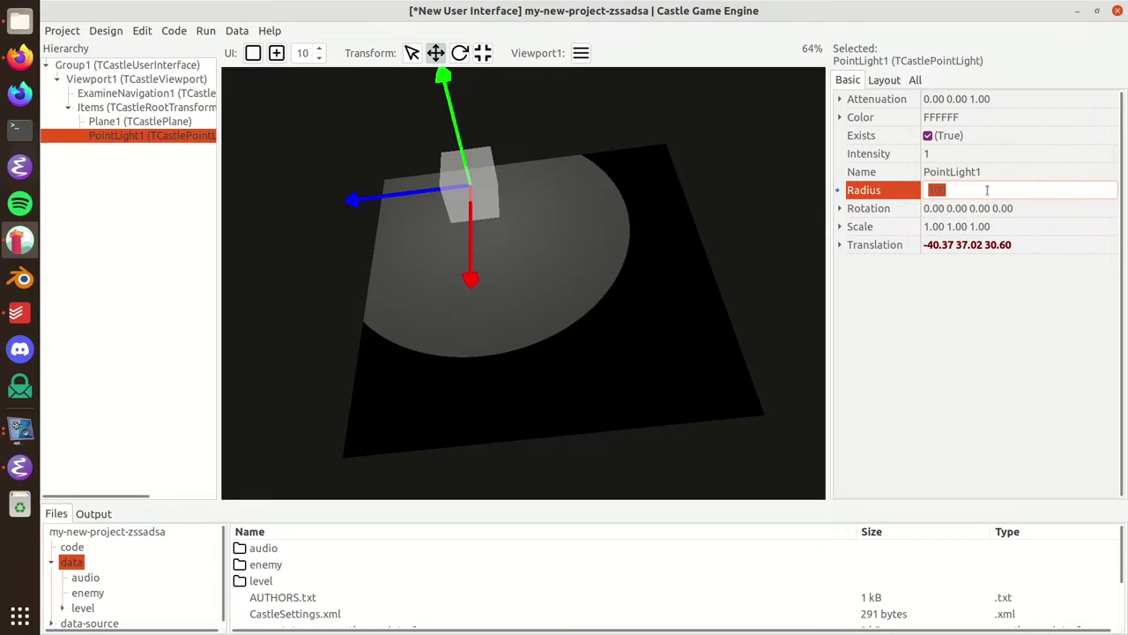
{"action": "left_click", "coordinate": [987, 190]}
{"action": "key", "text": "Return"}
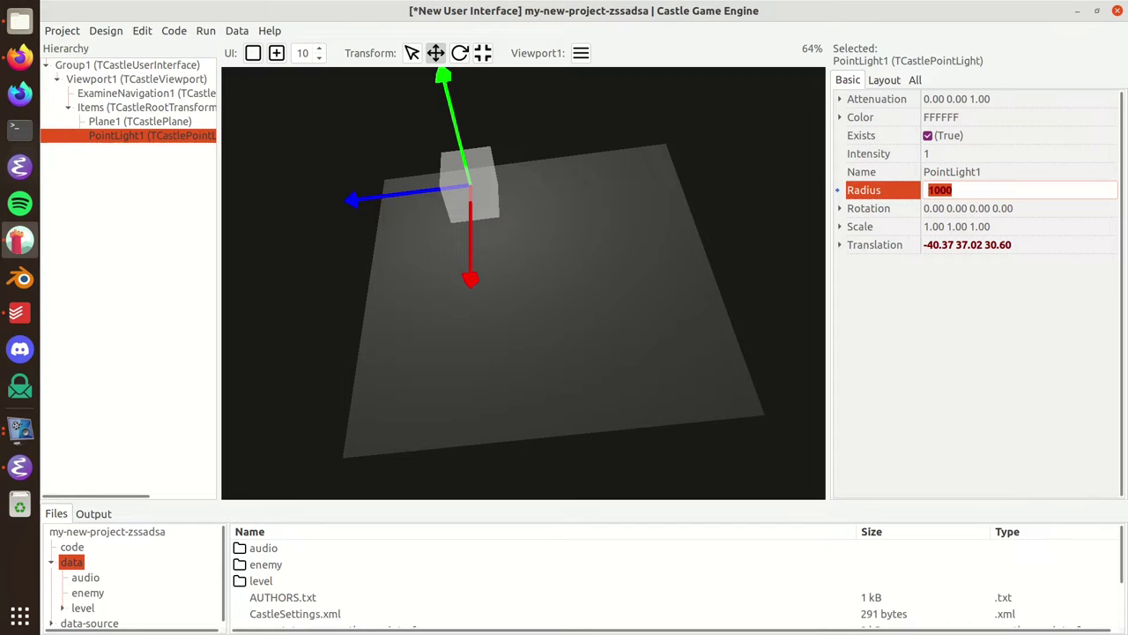
{"action": "type", "text": "10"}
{"action": "key", "text": "Return"}
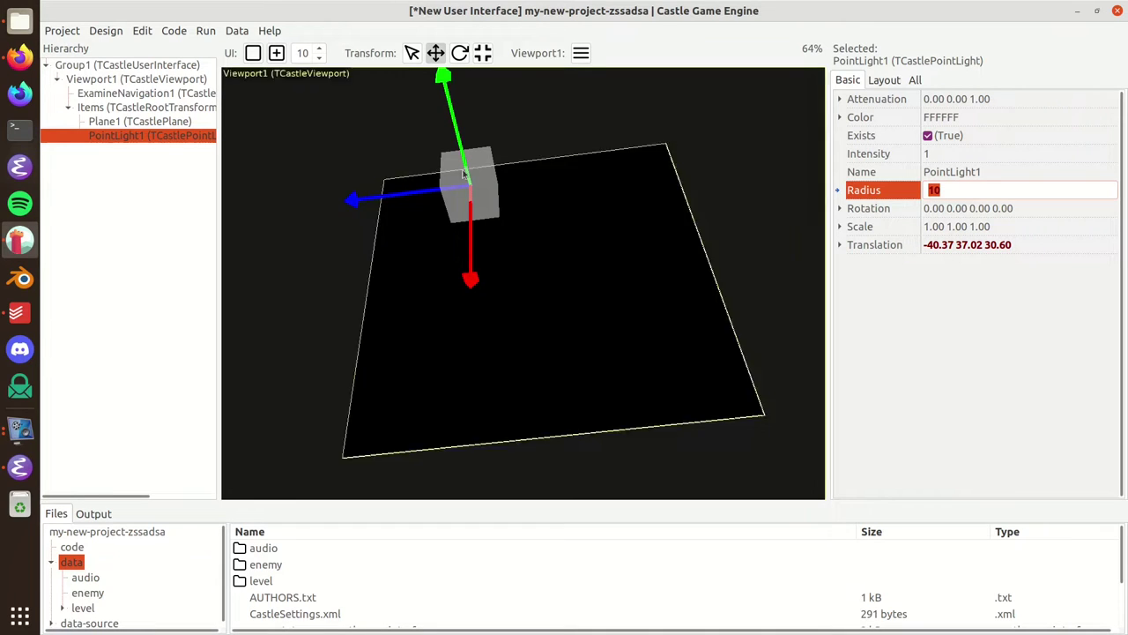
Set radius 100 and settle PointLight1 at height 19.43
{"action": "left_click_drag", "start_coordinate": [447, 91], "coordinate": [449, 145]}
{"action": "left_click", "coordinate": [948, 192]}
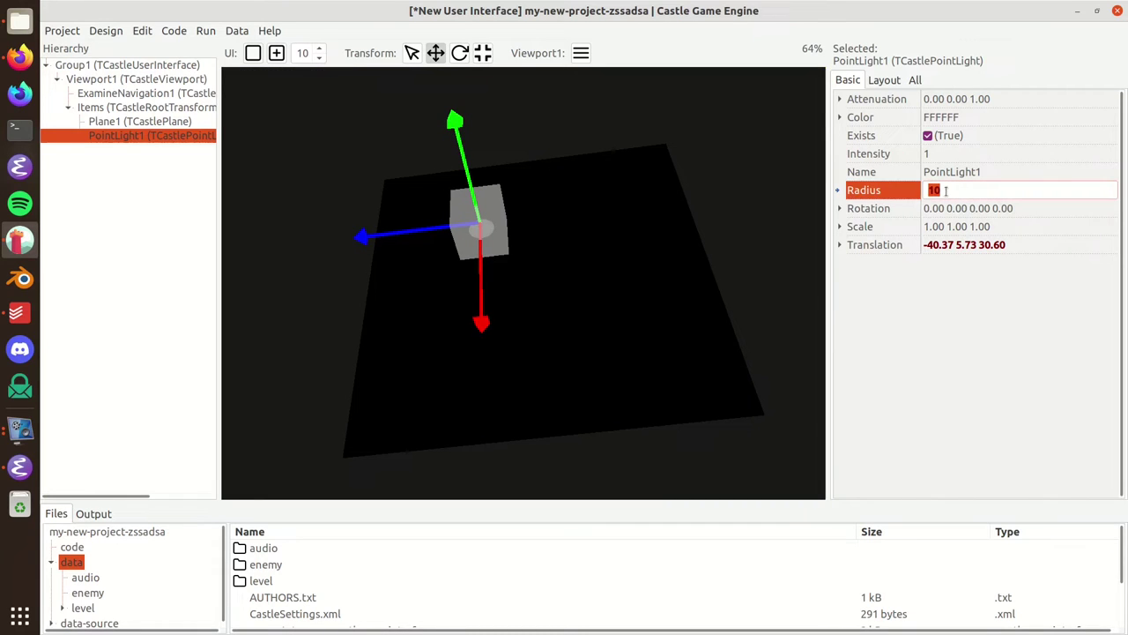
{"action": "type", "text": "100"}
{"action": "key", "text": "Return"}
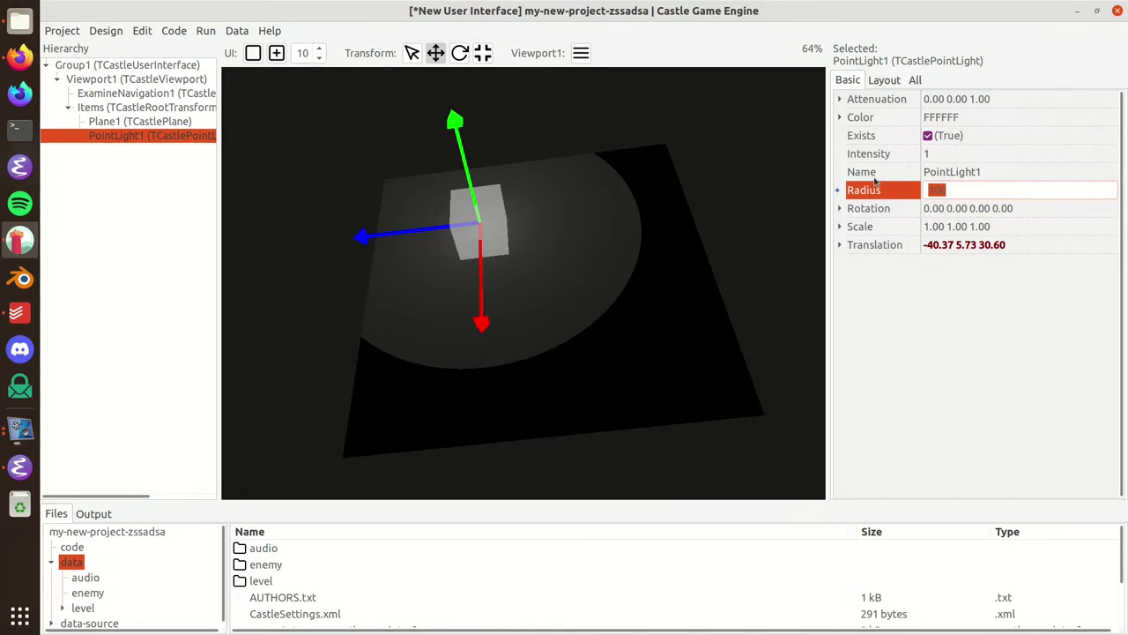
{"action": "left_click_drag", "start_coordinate": [457, 128], "coordinate": [453, 108]}
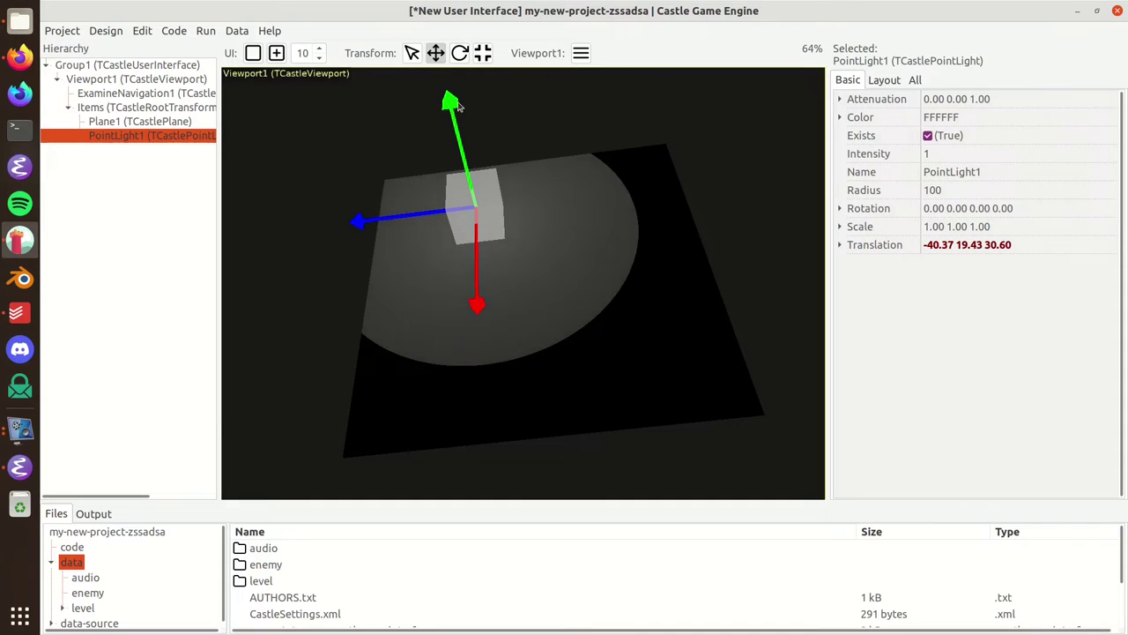
{"action": "left_click", "coordinate": [1076, 118]}
Colour PointLight1 yellow-green D8FF00 with hue 69 and full saturation and value
{"action": "left_click", "coordinate": [1112, 118]}
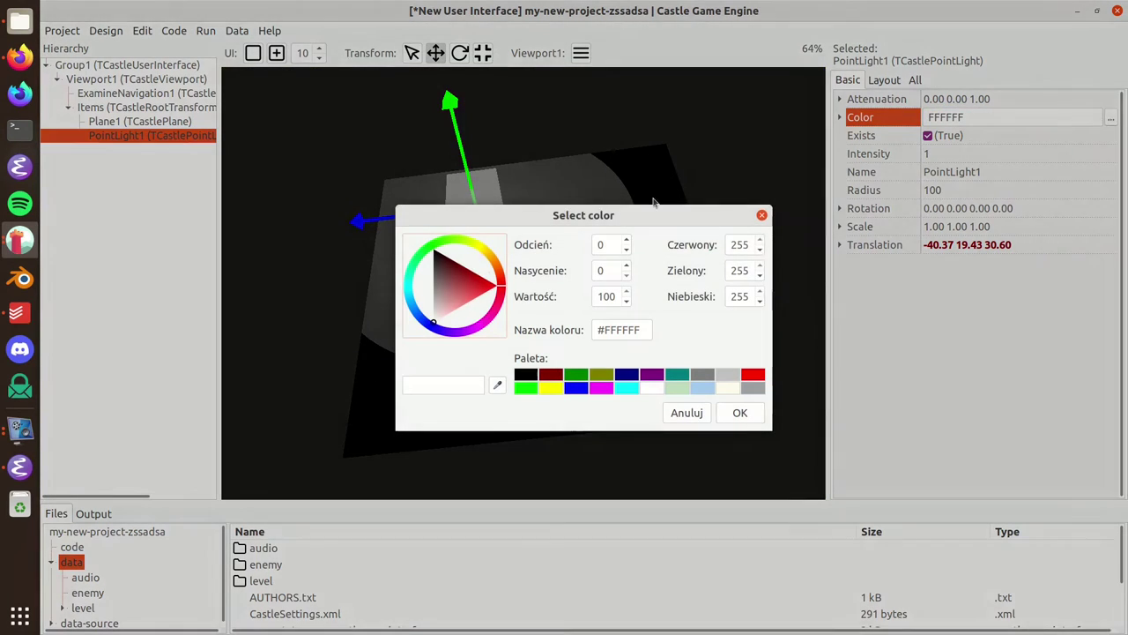
{"action": "left_click", "coordinate": [470, 244]}
{"action": "left_click", "coordinate": [481, 258]}
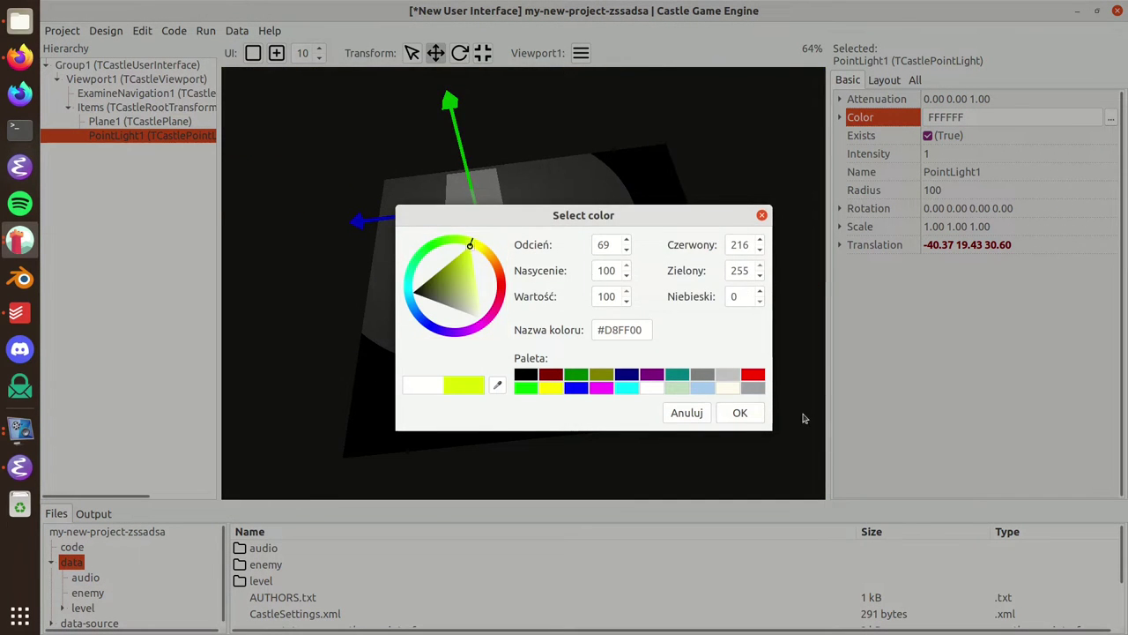
{"action": "left_click", "coordinate": [743, 411]}
Move PointLight1 along X to translation 20.03 19.43 30.60
{"action": "left_click_drag", "start_coordinate": [465, 318], "coordinate": [494, 408]}
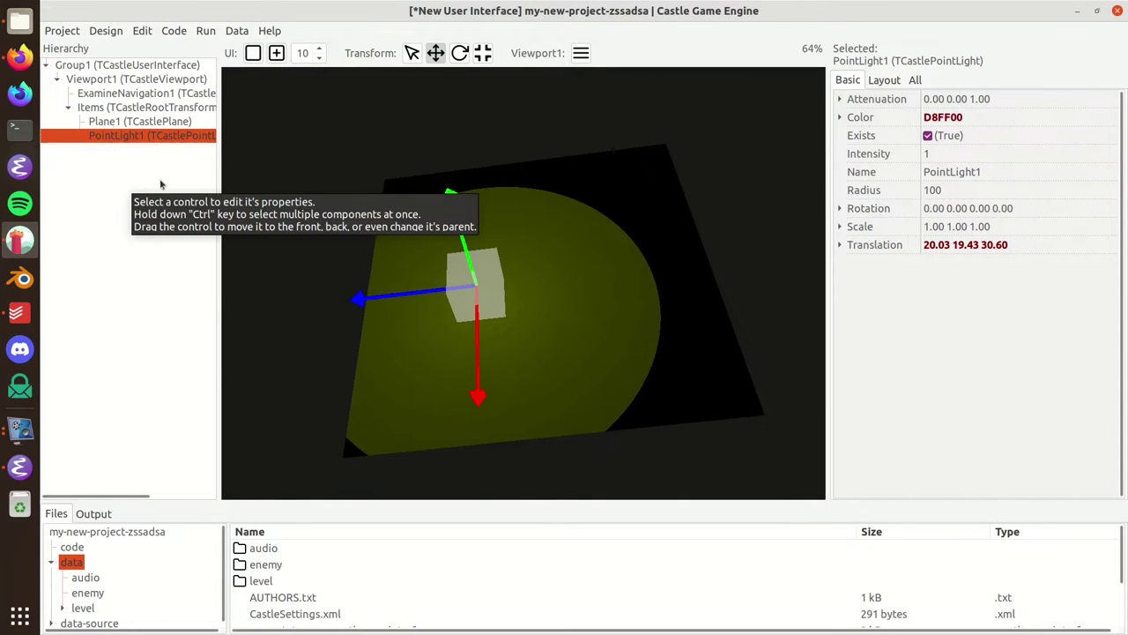
{"action": "left_click", "coordinate": [189, 122]}
{"action": "left_click", "coordinate": [1077, 116]}
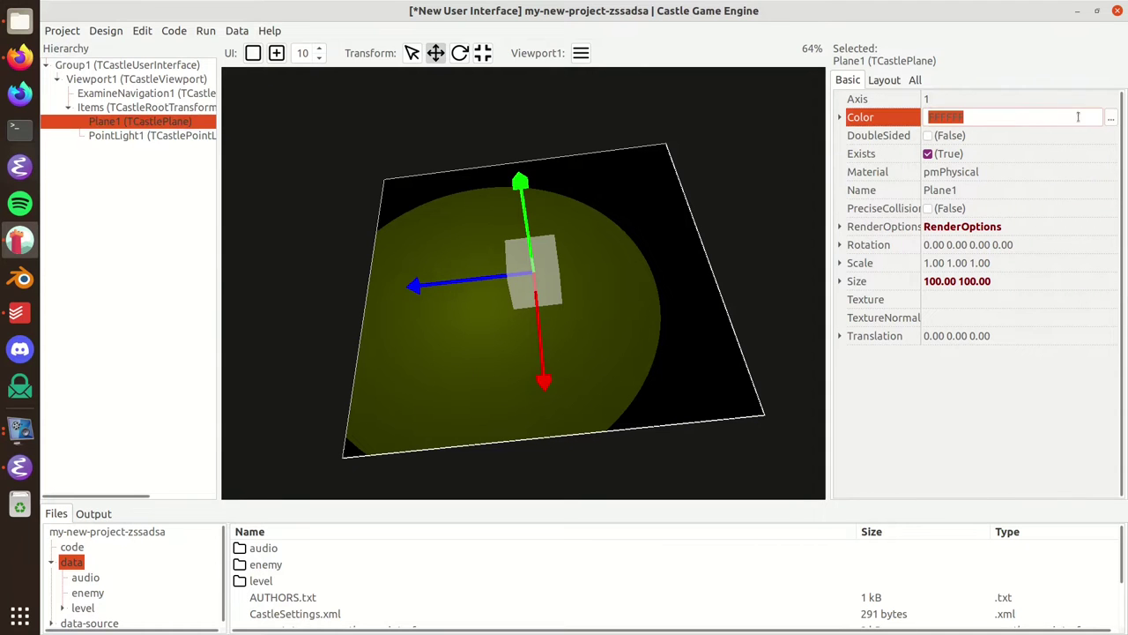
Colour Plane1 cyan 00FFFF by picking blue, then setting green to 255
{"action": "left_click", "coordinate": [1111, 117]}
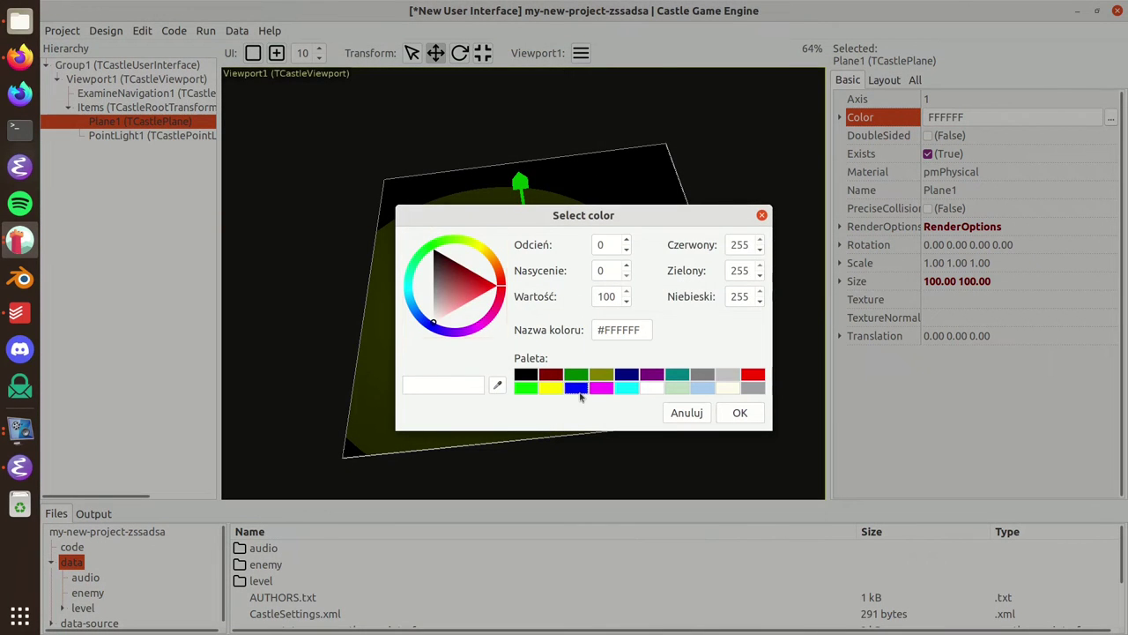
{"action": "left_click", "coordinate": [579, 394]}
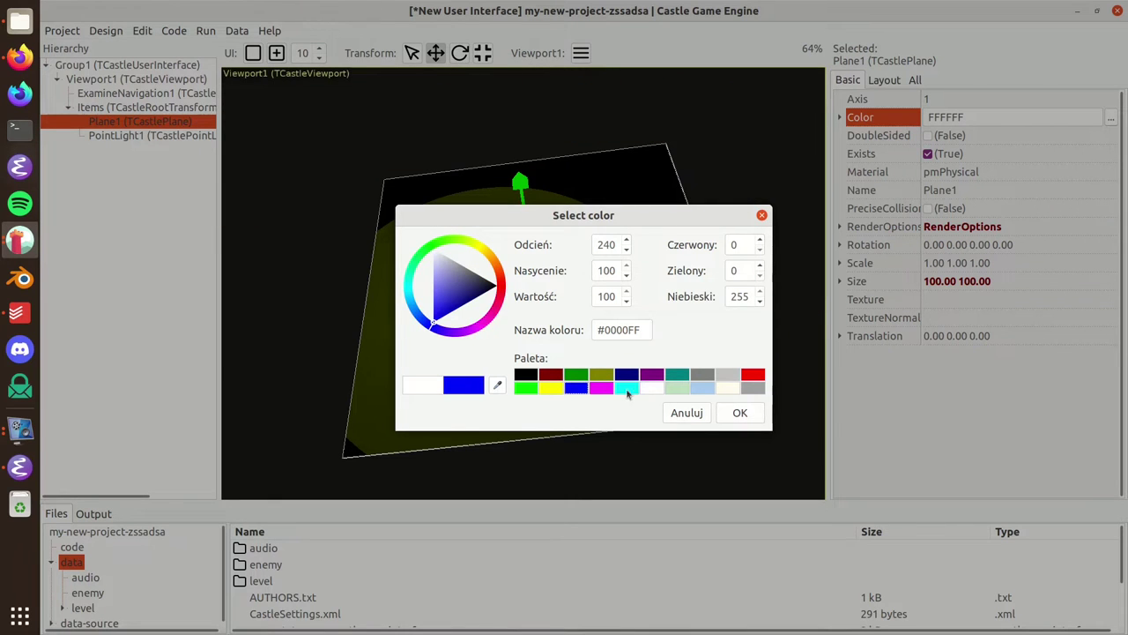
{"action": "left_click", "coordinate": [737, 412]}
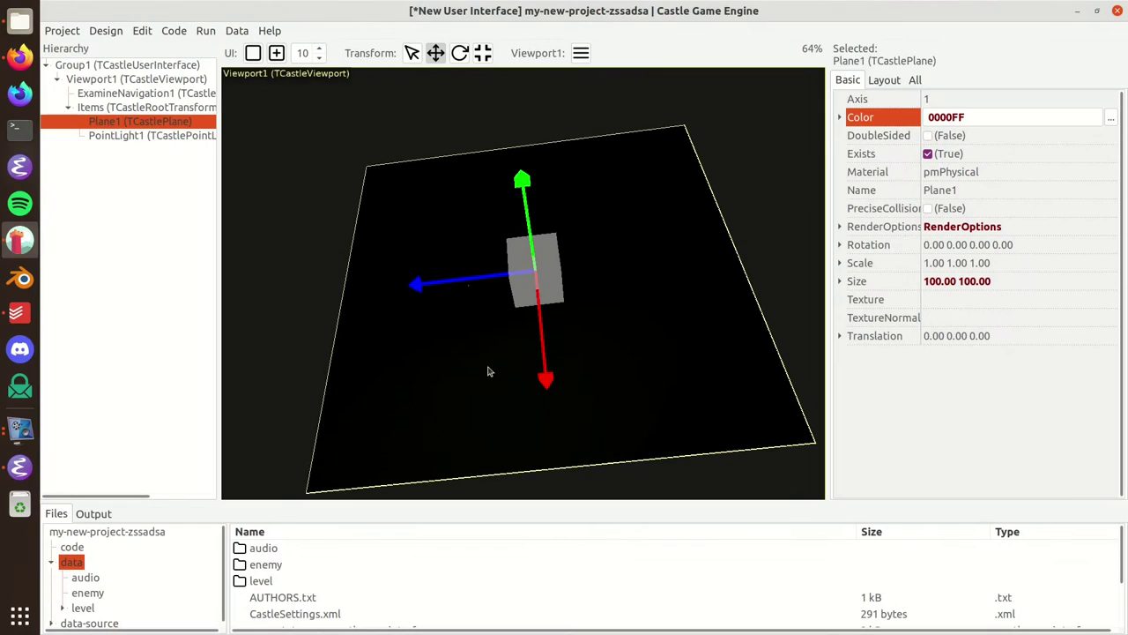
{"action": "left_click", "coordinate": [146, 136]}
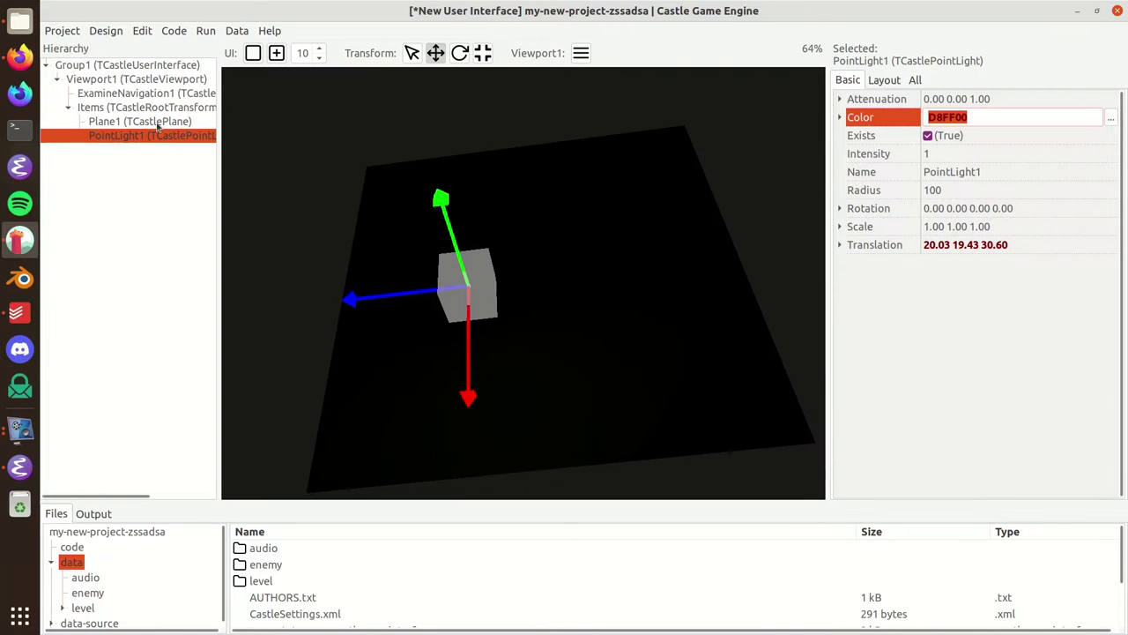
{"action": "left_click", "coordinate": [160, 124]}
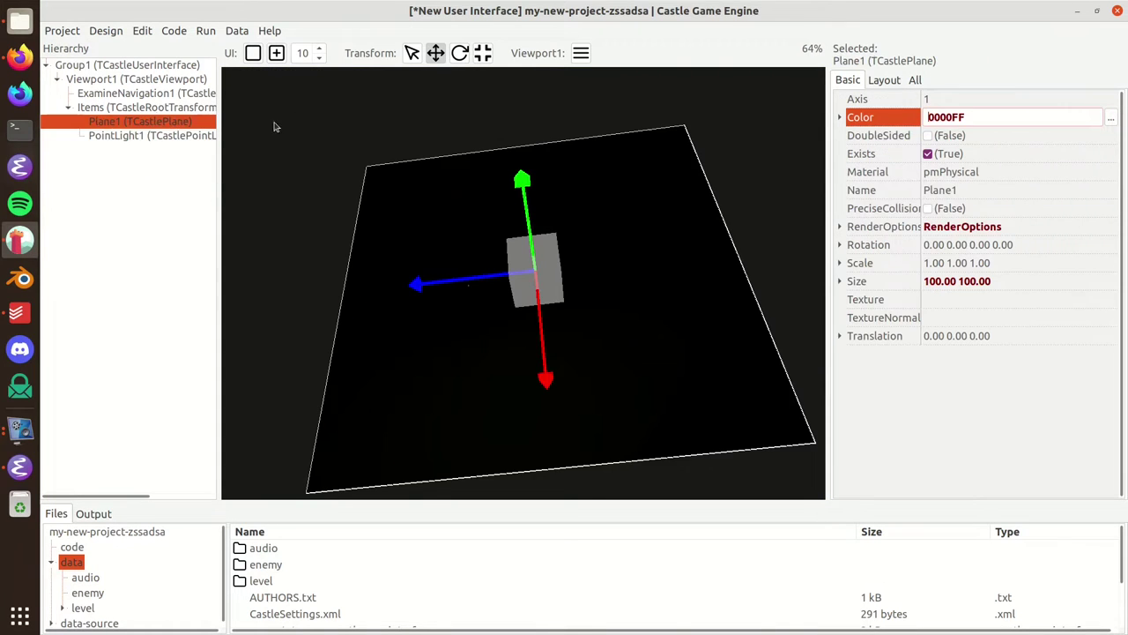
{"action": "left_click", "coordinate": [1110, 117]}
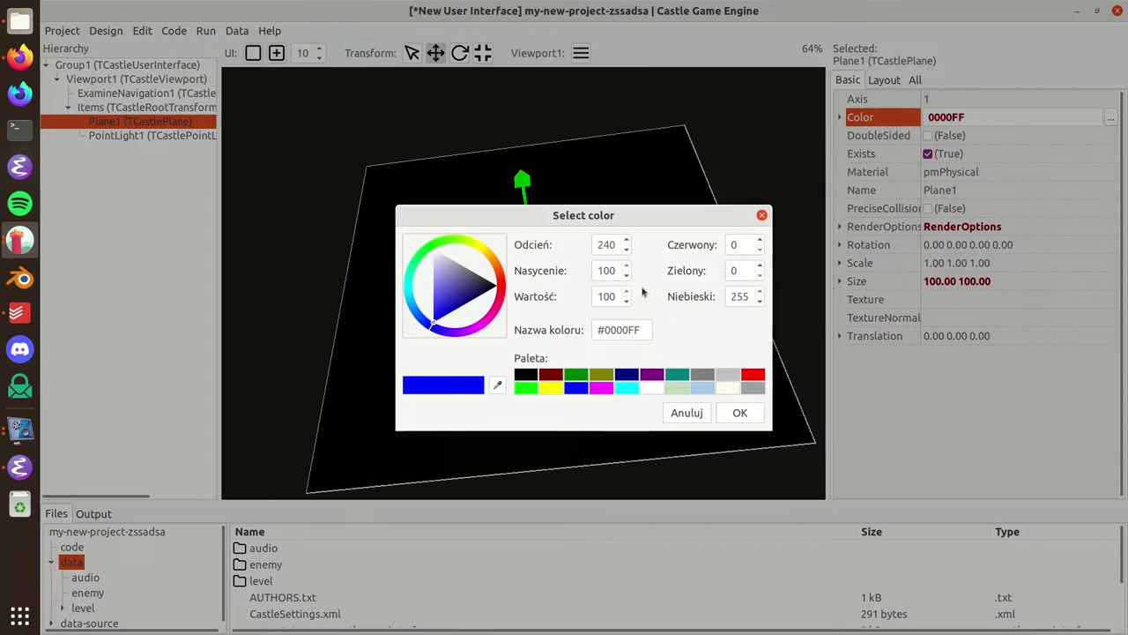
{"action": "left_click", "coordinate": [746, 271]}
{"action": "type", "text": "255"}
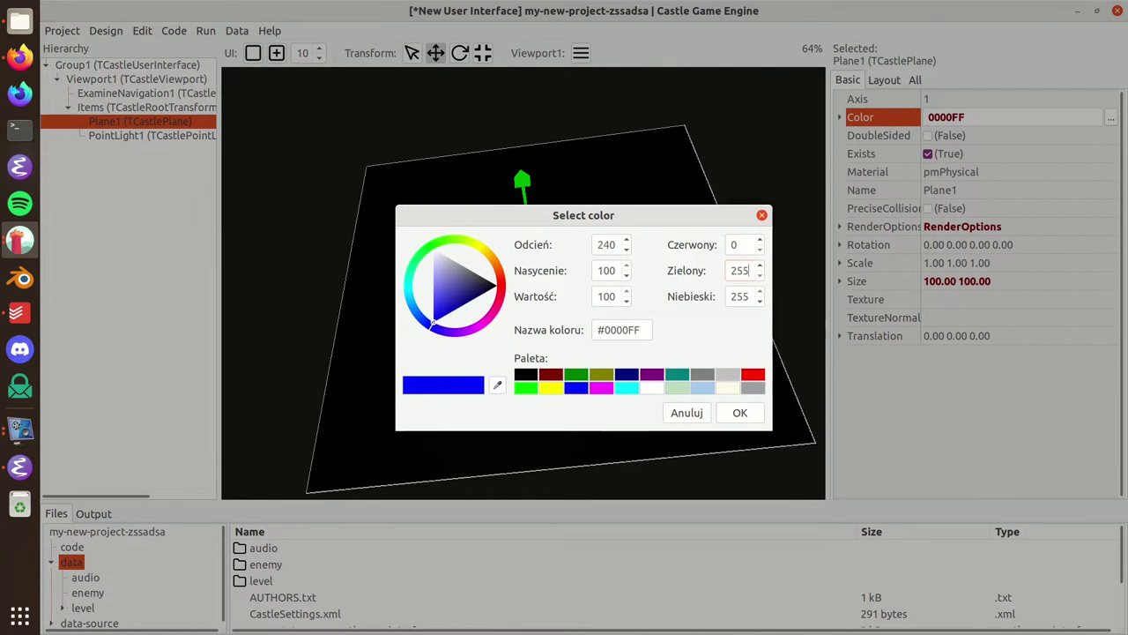
{"action": "left_click", "coordinate": [734, 412]}
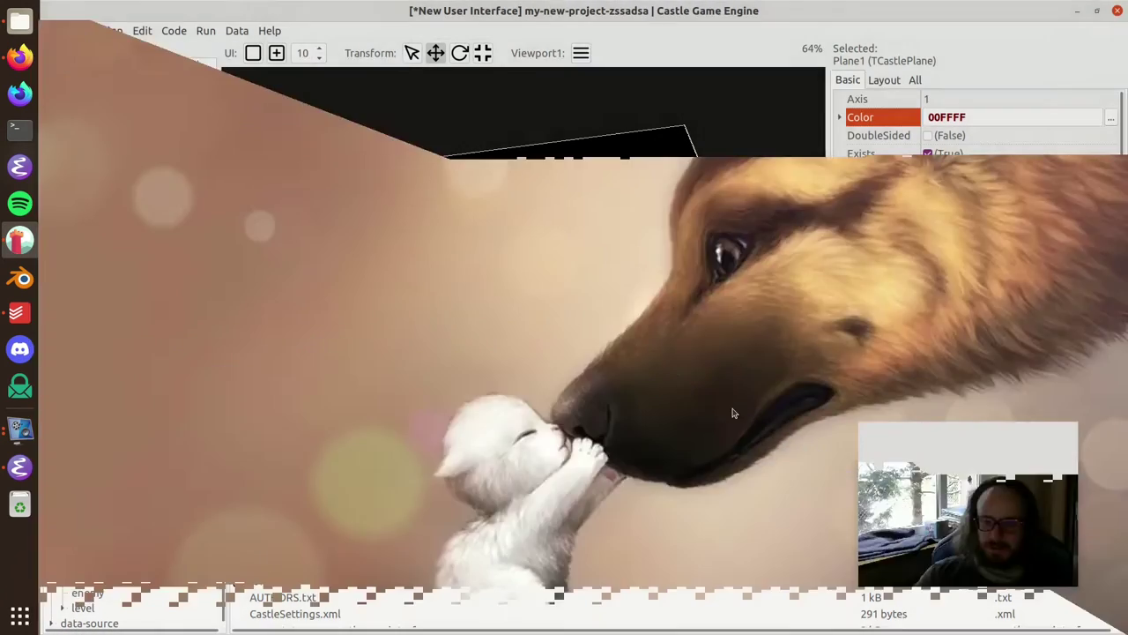
Set PointLight1's colour back to white FFFFFF
{"action": "left_click", "coordinate": [167, 135]}
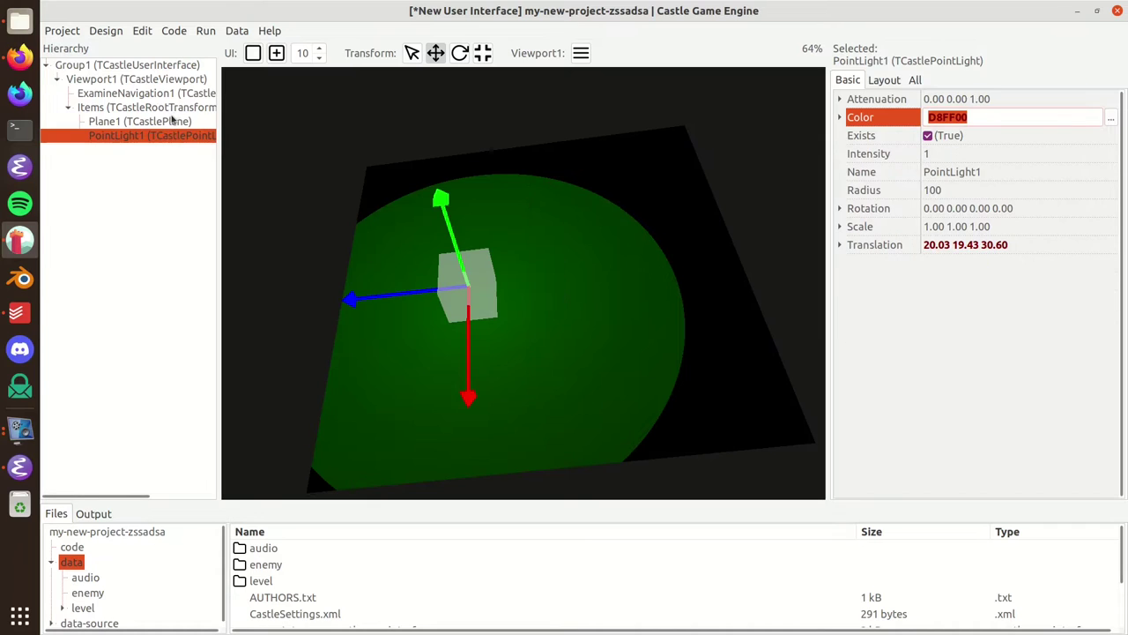
{"action": "left_click", "coordinate": [141, 121]}
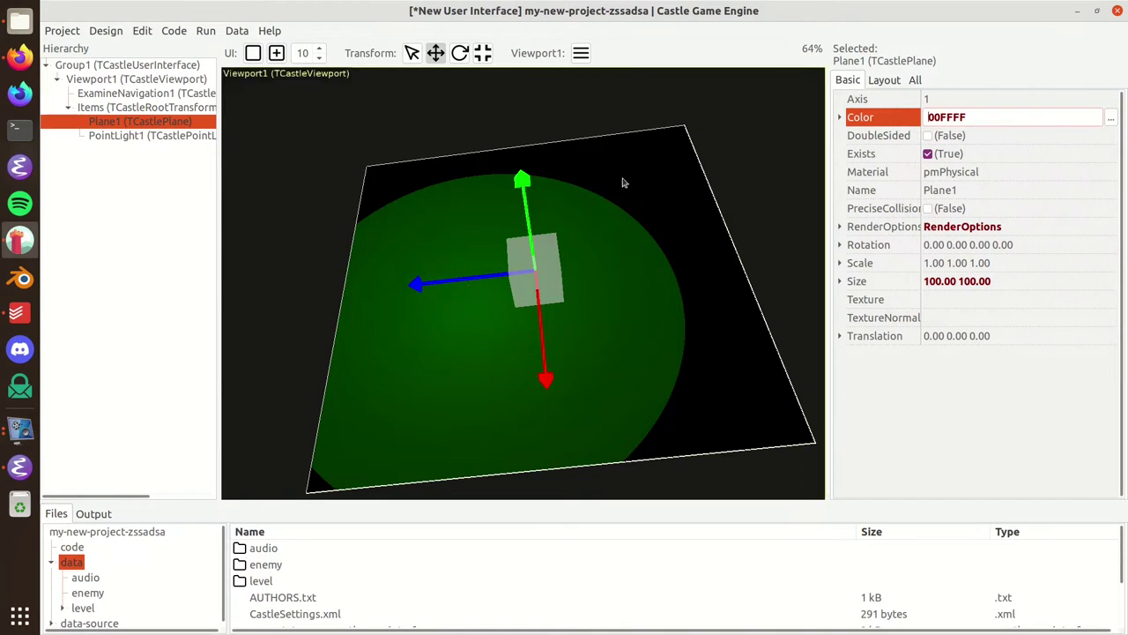
{"action": "left_click", "coordinate": [133, 135]}
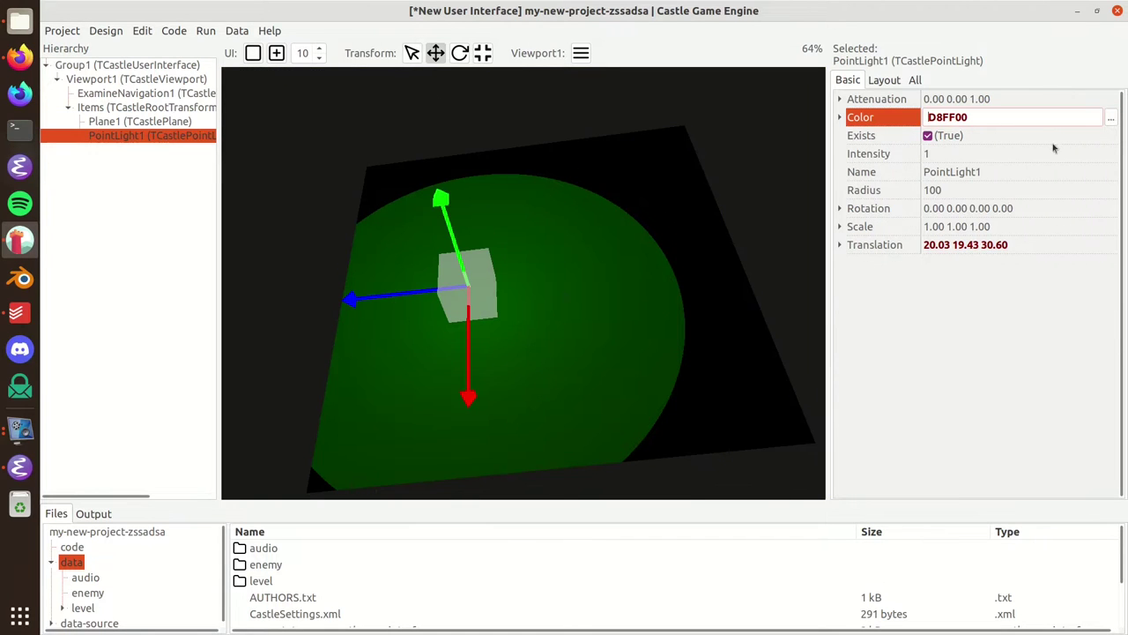
{"action": "left_click", "coordinate": [1110, 117]}
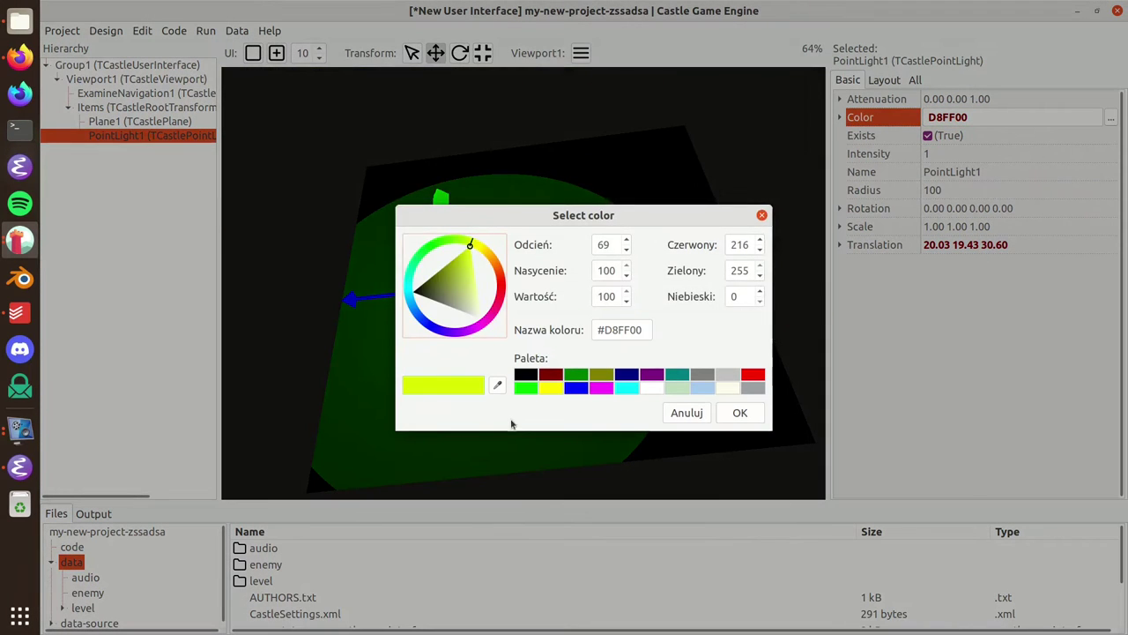
{"action": "left_click", "coordinate": [653, 387]}
{"action": "left_click", "coordinate": [757, 412]}
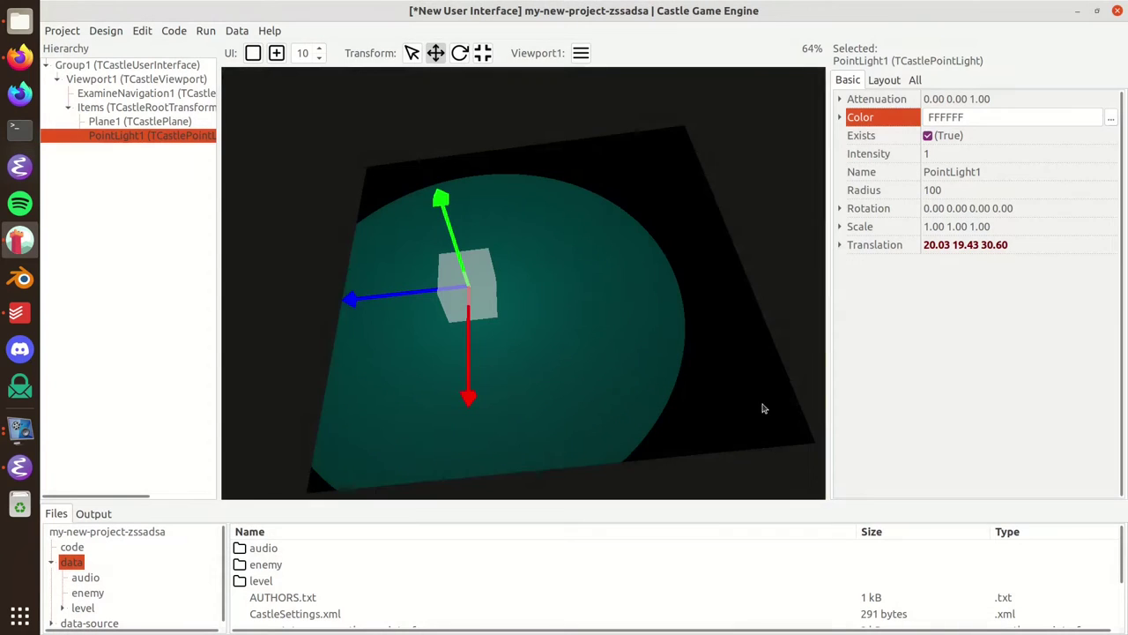
{"action": "left_click_drag", "start_coordinate": [346, 361], "coordinate": [369, 333]}
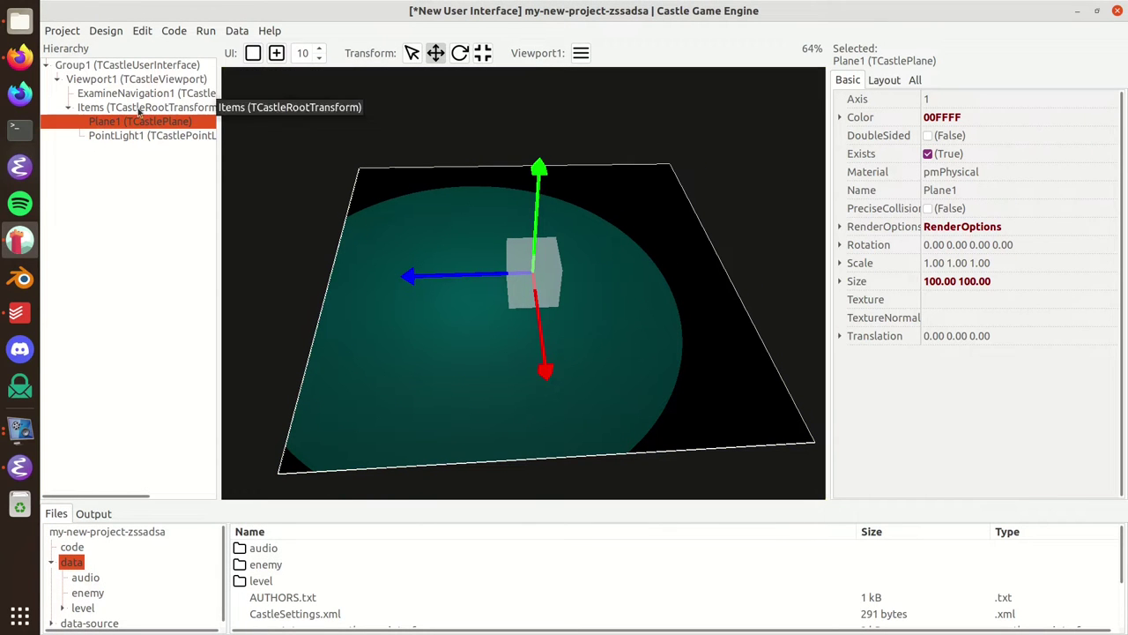
{"action": "left_click", "coordinate": [117, 136]}
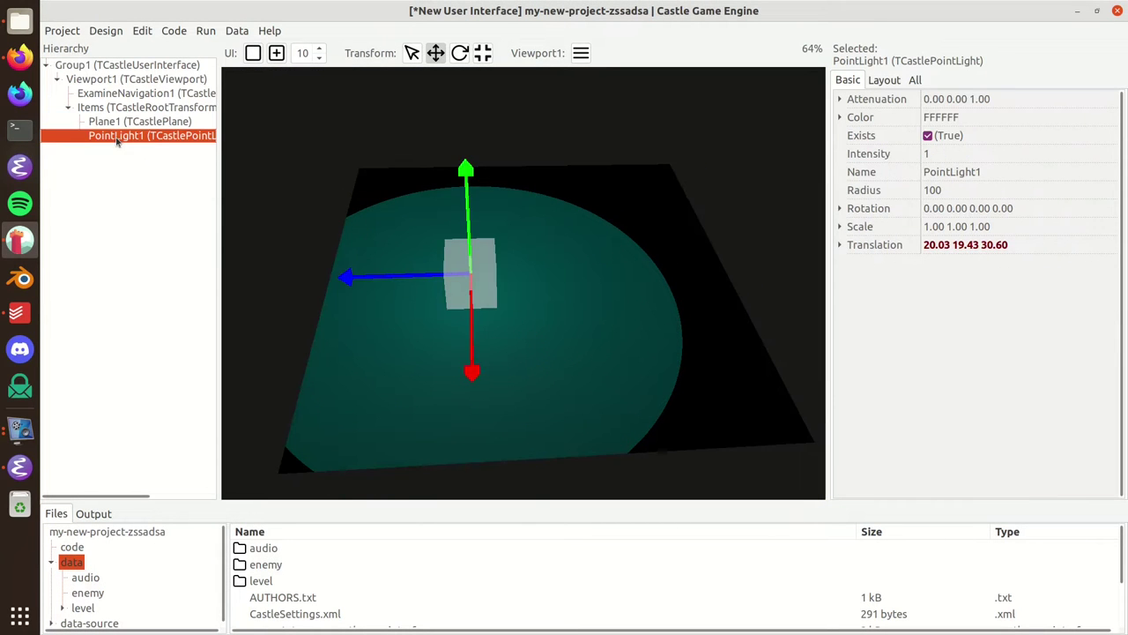
{"action": "left_click", "coordinate": [1021, 105]}
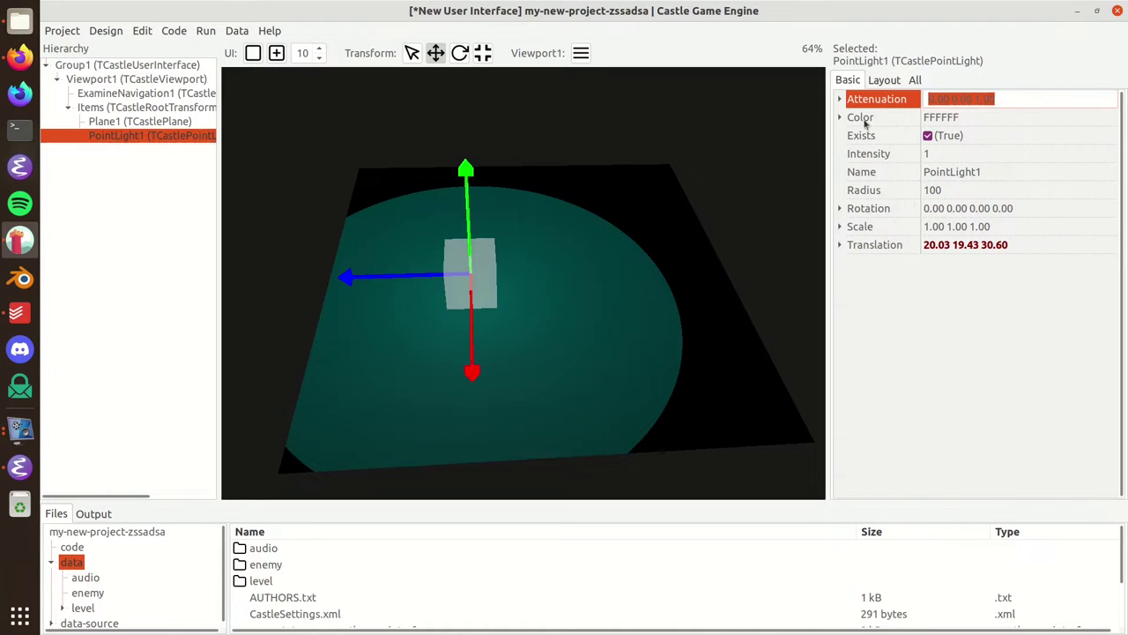
{"action": "left_click", "coordinate": [841, 101]}
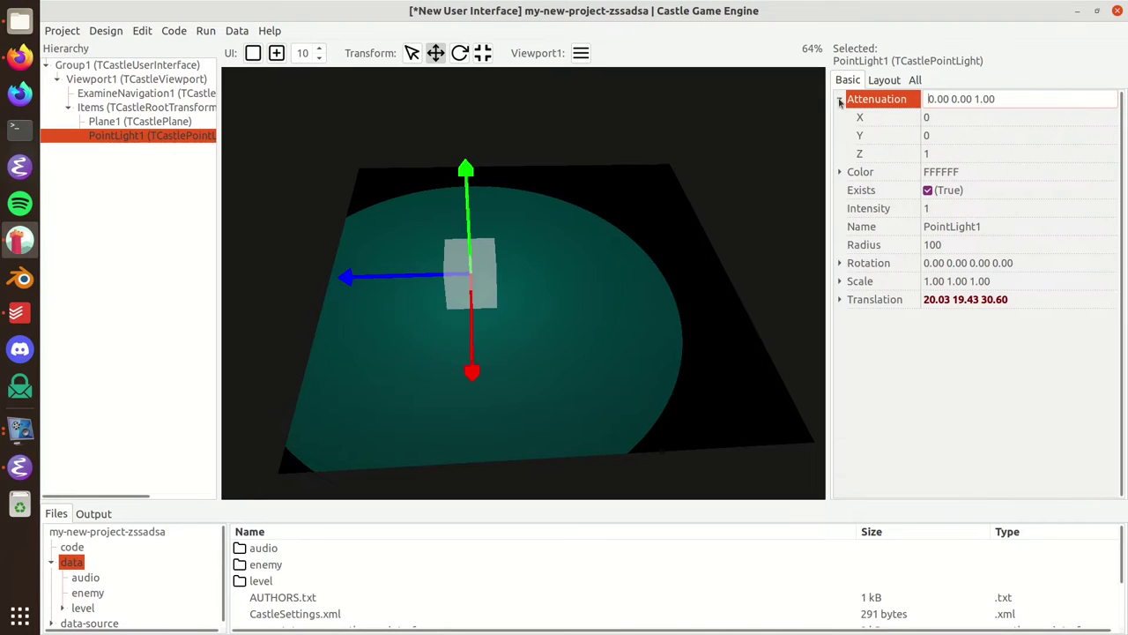
{"action": "left_click", "coordinate": [945, 154]}
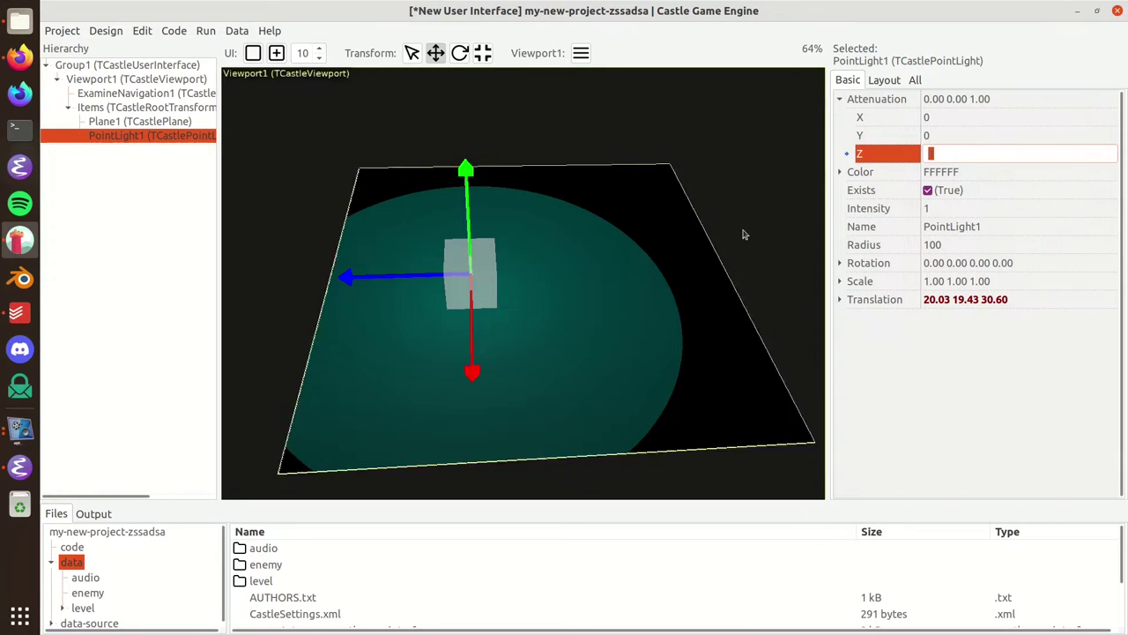
{"action": "left_click", "coordinate": [927, 193]}
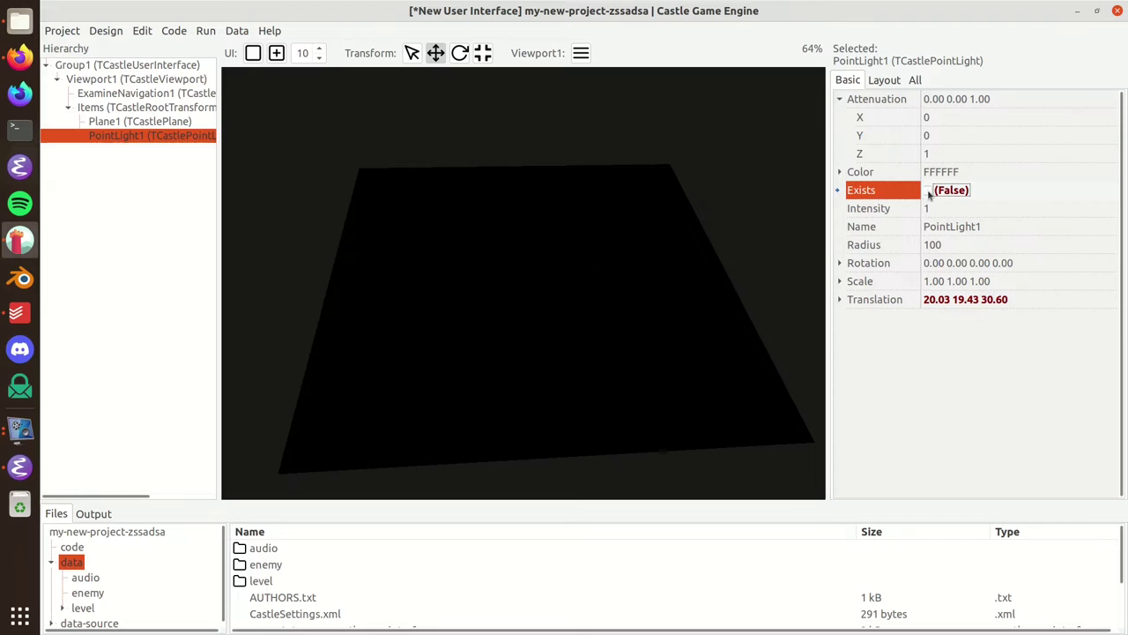
{"action": "left_click", "coordinate": [929, 193]}
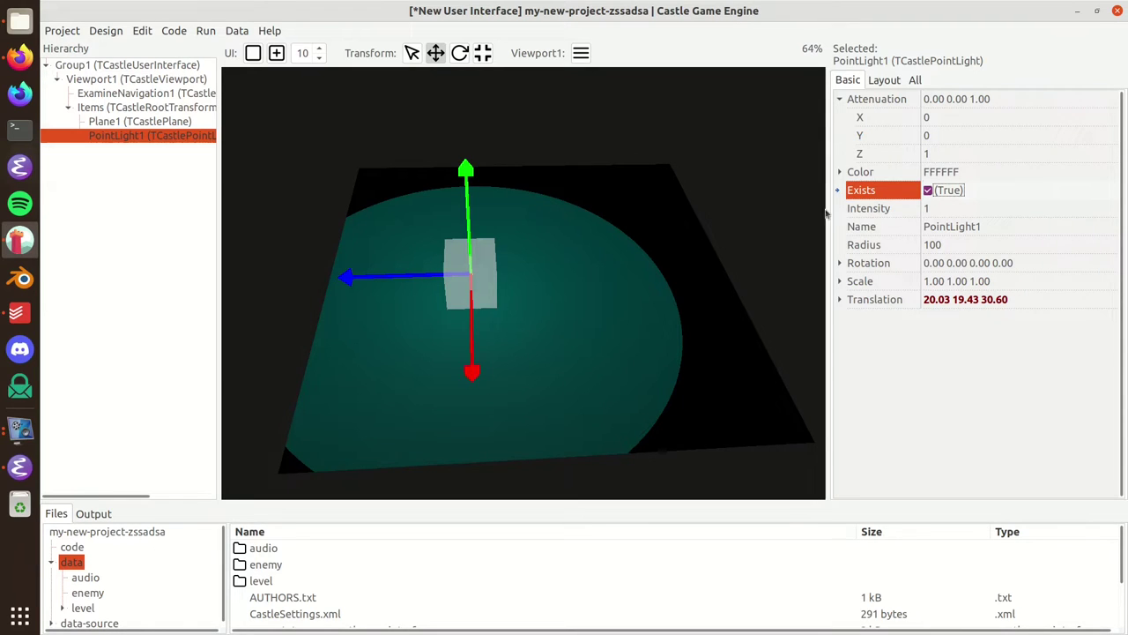
{"action": "left_click", "coordinate": [155, 123]}
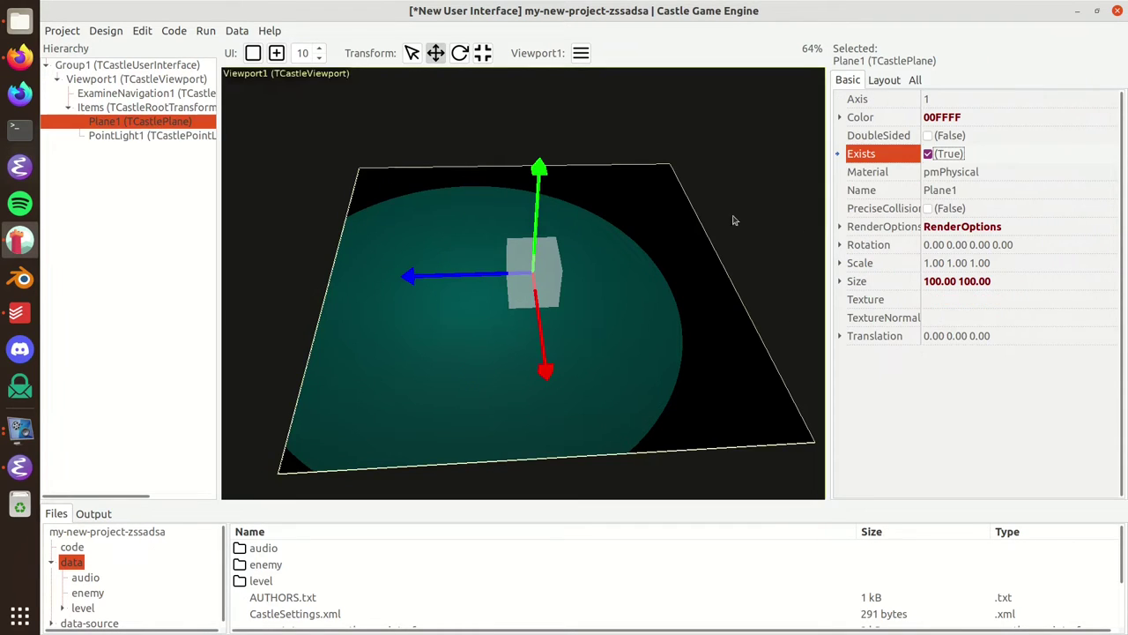
{"action": "left_click", "coordinate": [929, 154]}
{"action": "left_click", "coordinate": [928, 155]}
{"action": "left_click", "coordinate": [150, 134]}
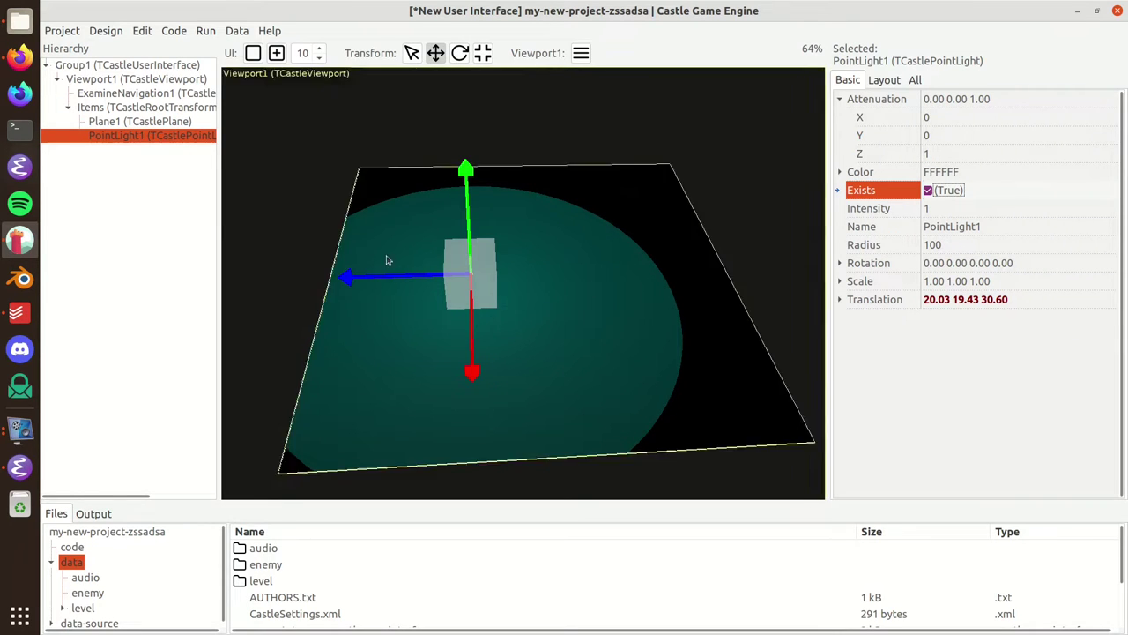
Delete PointLight1 and add a Spot Light under Items
{"action": "left_click", "coordinate": [158, 111]}
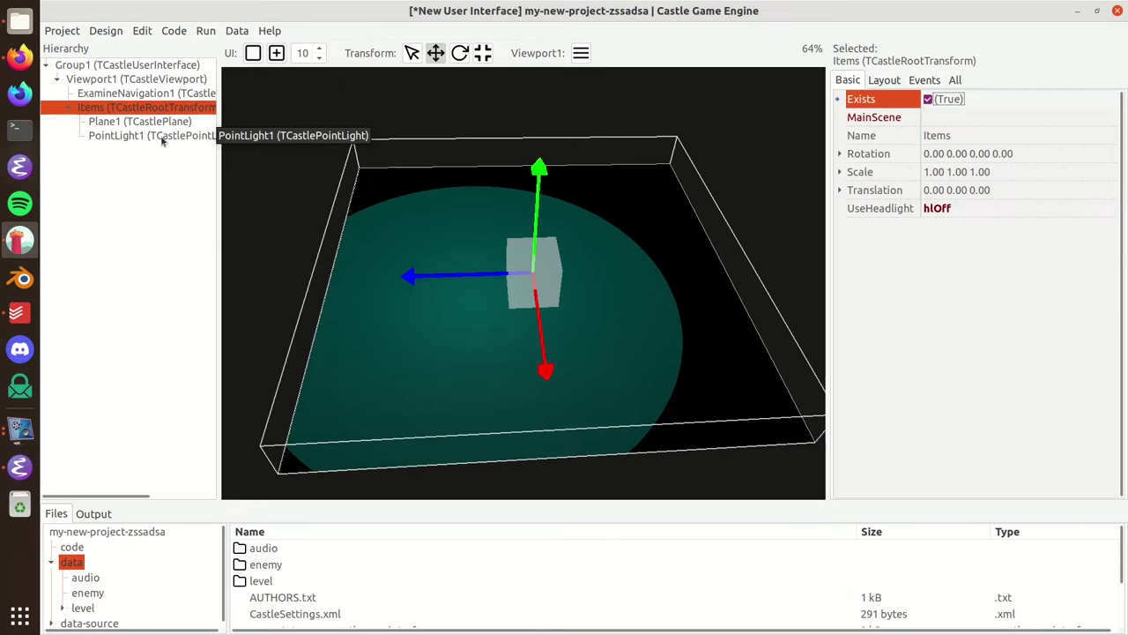
{"action": "left_click", "coordinate": [162, 137]}
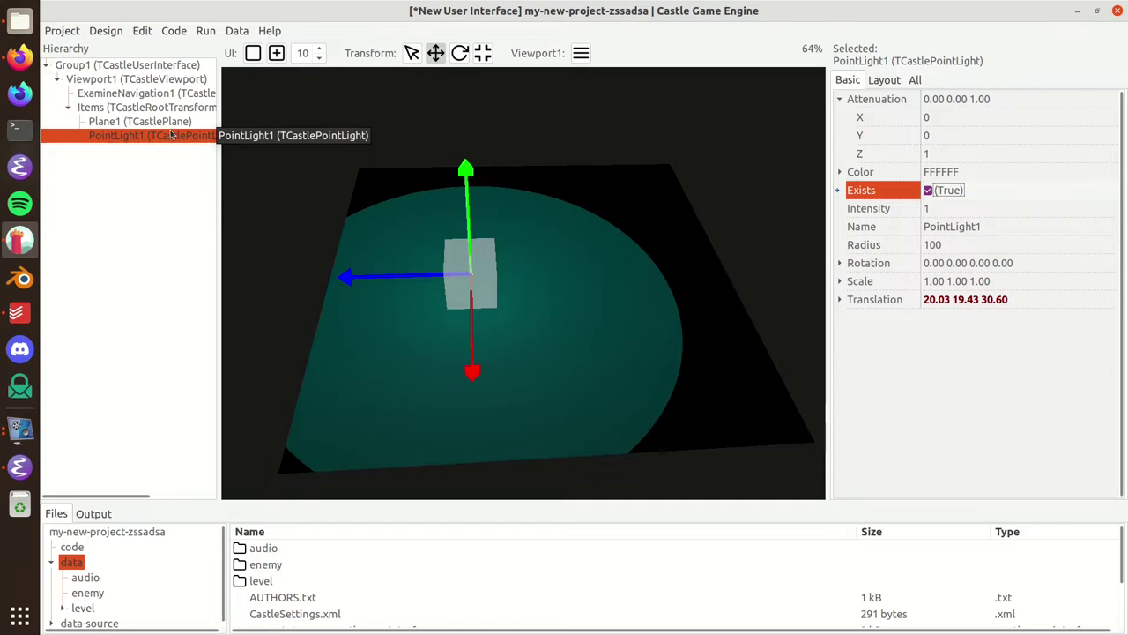
{"action": "key", "text": "Delete"}
{"action": "left_click", "coordinate": [161, 108]}
{"action": "right_click", "coordinate": [161, 108]}
{"action": "mouse_move", "coordinate": [265, 115]}
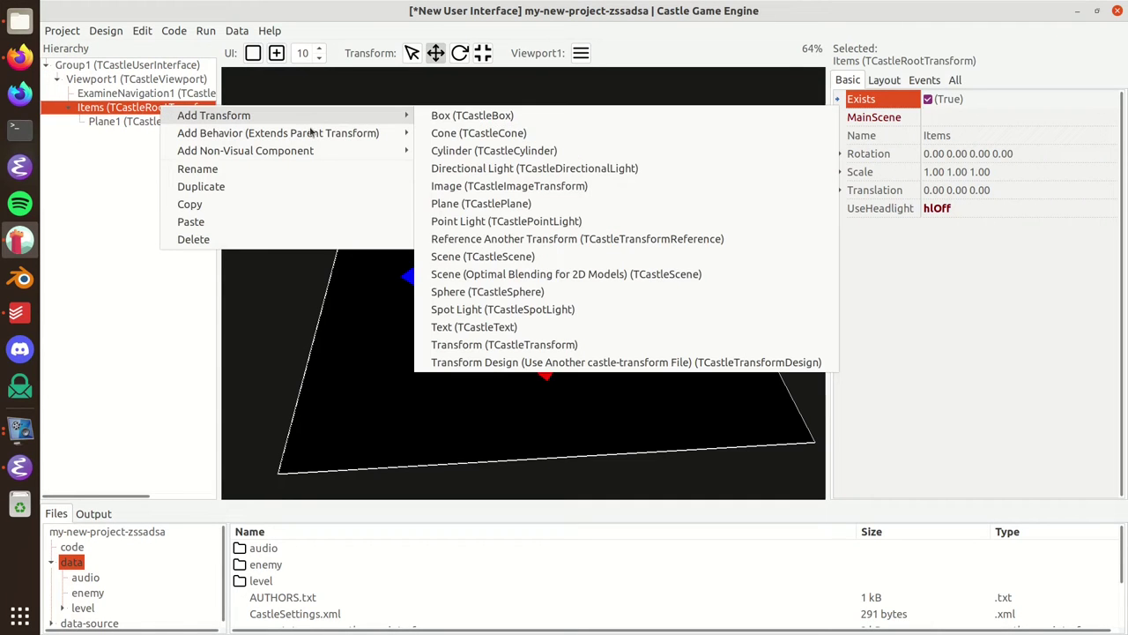
{"action": "left_click", "coordinate": [520, 317]}
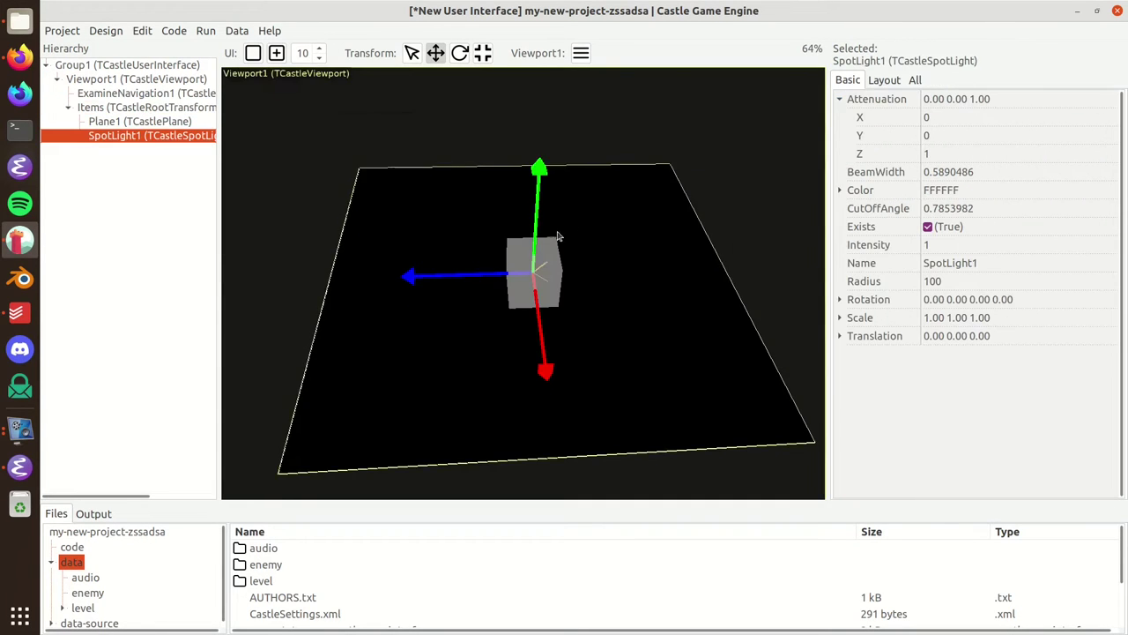
Raise the spot light above the plane and tilt it downward toward the floor
{"action": "left_click_drag", "start_coordinate": [538, 172], "coordinate": [407, 43]}
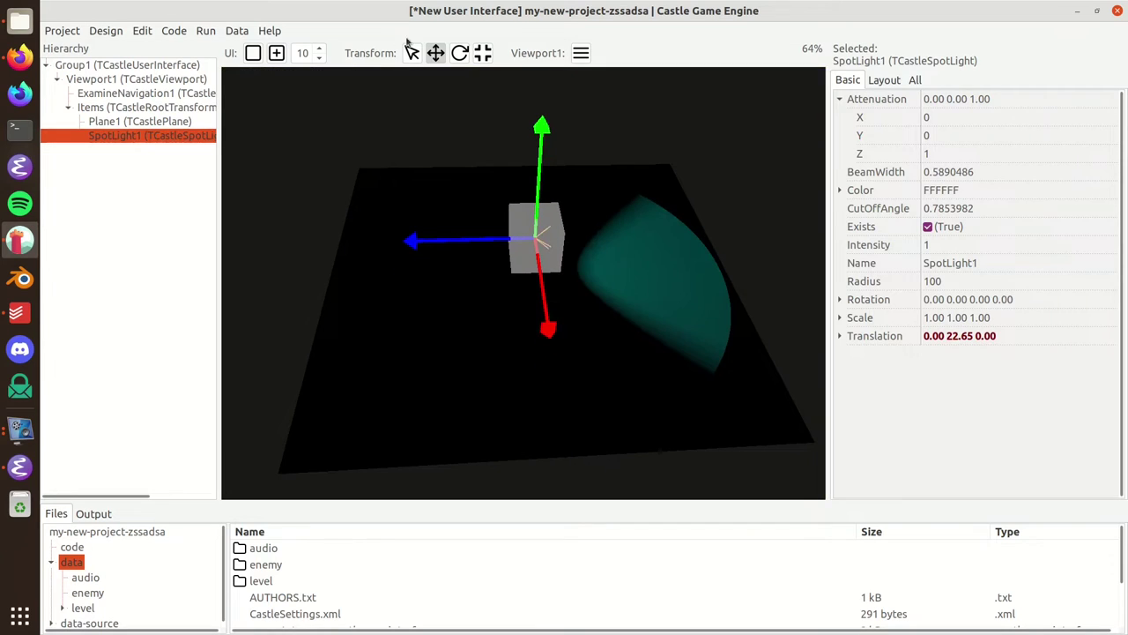
{"action": "left_click", "coordinate": [460, 53]}
{"action": "left_click_drag", "start_coordinate": [488, 128], "coordinate": [596, 147]}
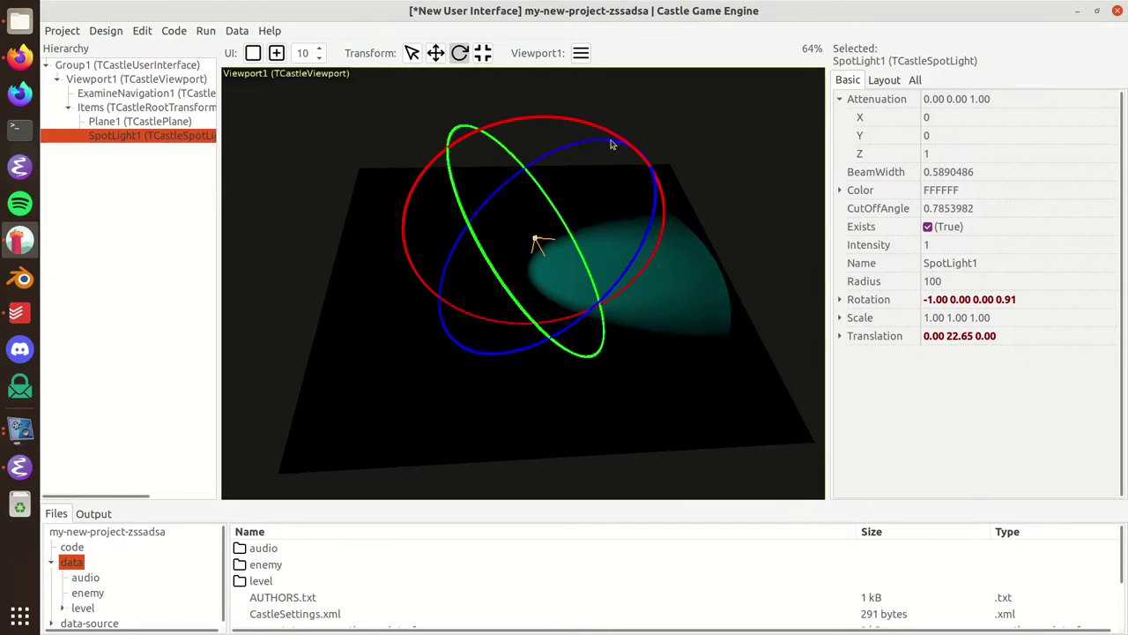
{"action": "left_click", "coordinate": [436, 53]}
{"action": "left_click_drag", "start_coordinate": [465, 168], "coordinate": [401, 97]}
{"action": "left_click_drag", "start_coordinate": [584, 129], "coordinate": [590, 124]}
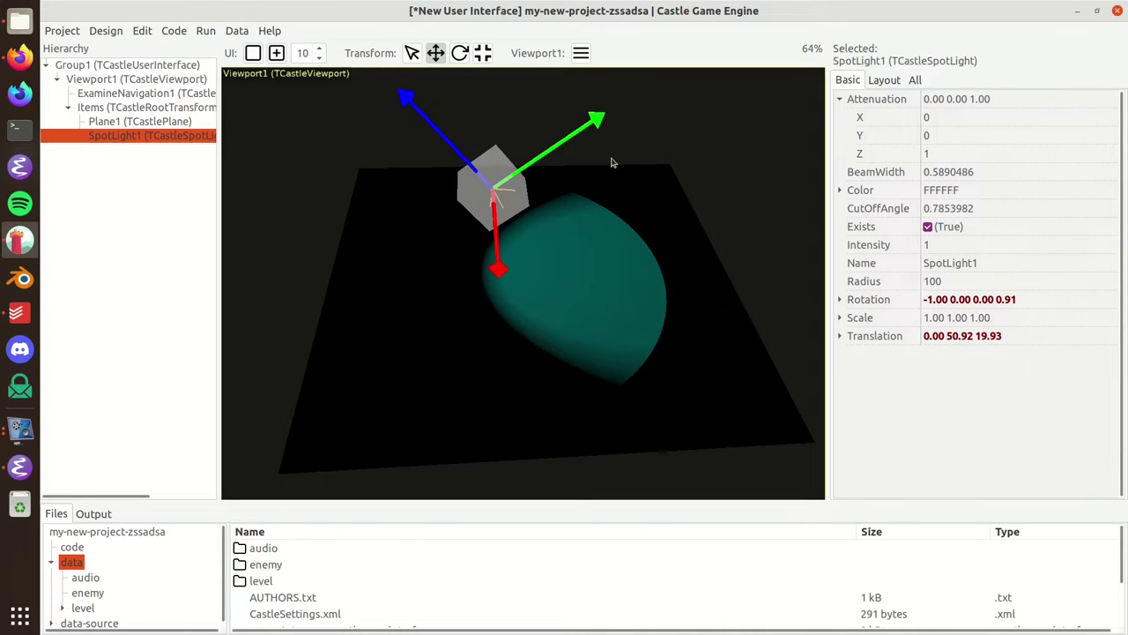
Set the spot light's Radius to 1000, tilt it further down and reposition it over the plane
{"action": "left_click", "coordinate": [989, 282]}
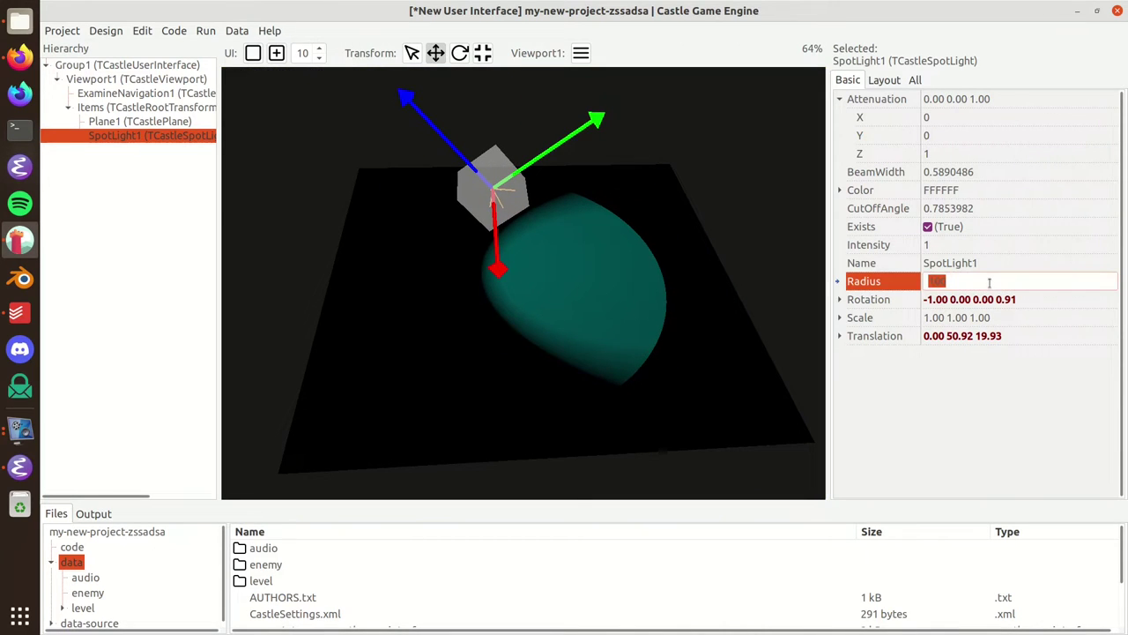
{"action": "type", "text": "1000"}
{"action": "key", "text": "Return"}
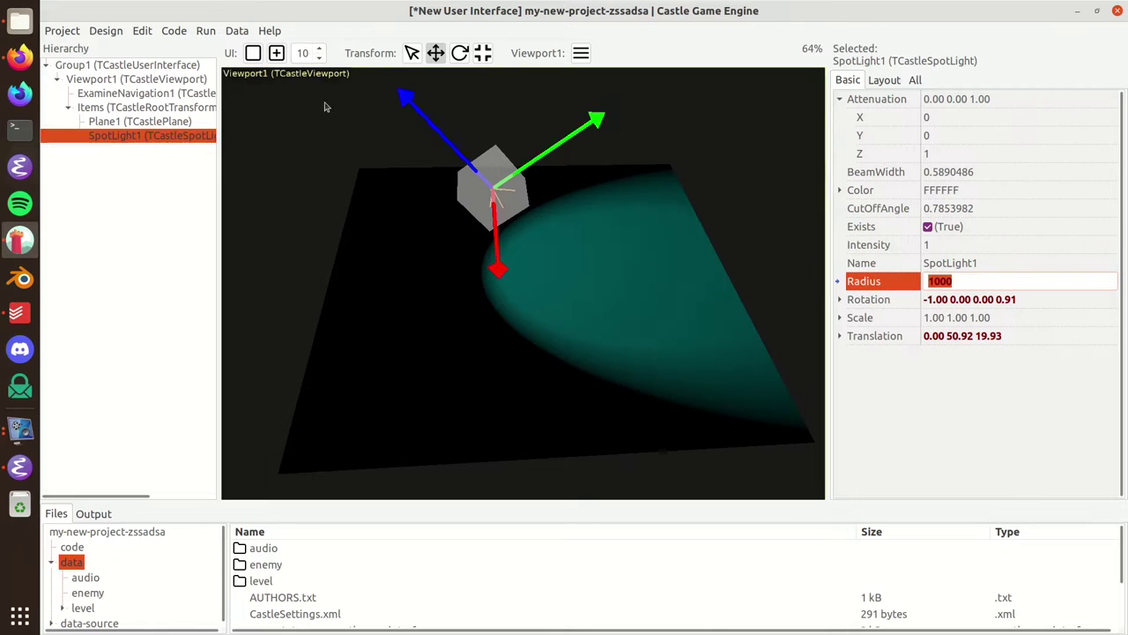
{"action": "left_click", "coordinate": [459, 53]}
{"action": "left_click_drag", "start_coordinate": [579, 95], "coordinate": [617, 121]}
{"action": "left_click", "coordinate": [435, 53]}
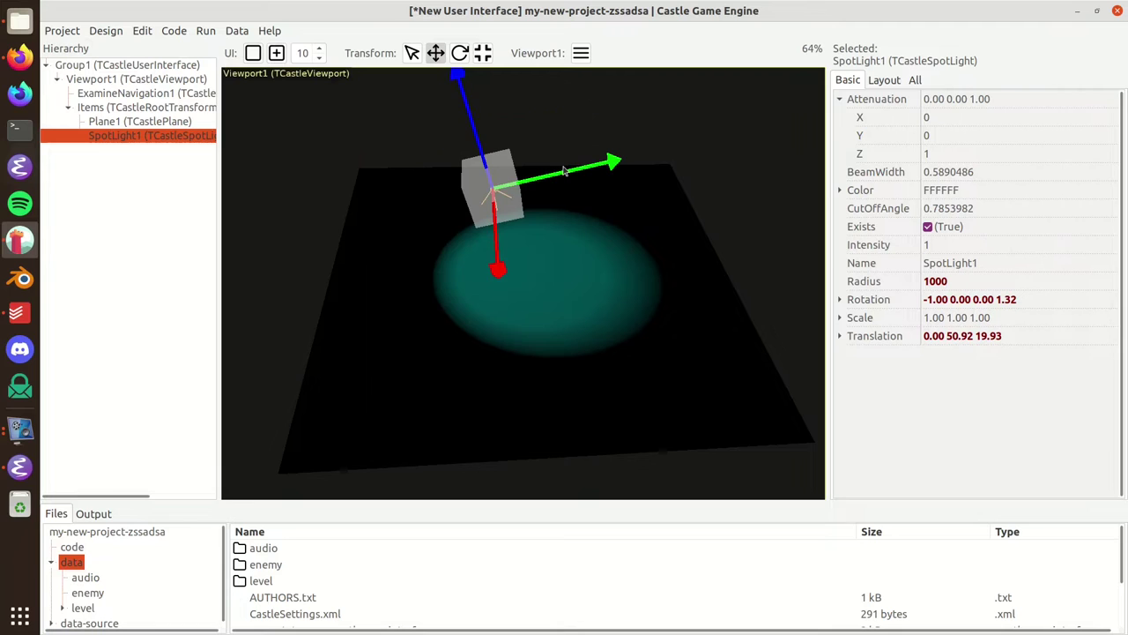
{"action": "left_click_drag", "start_coordinate": [564, 170], "coordinate": [411, 148]}
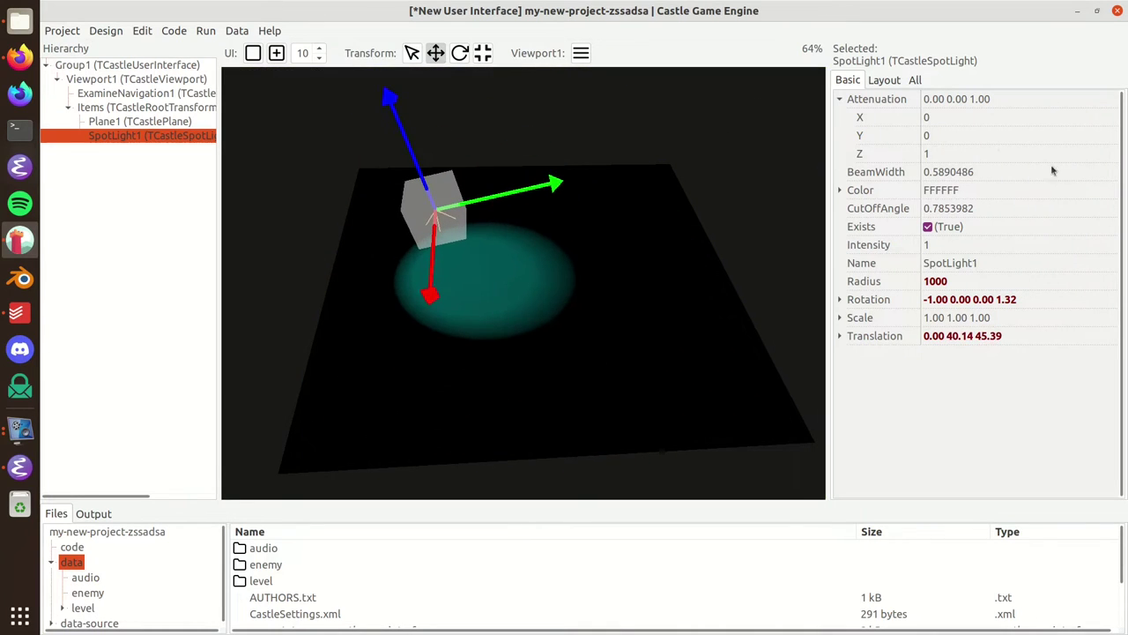
{"action": "left_click", "coordinate": [1029, 190]}
Make Plane1 white (FFFFFF) and raise SpotLight1 to 0.00 73.38 53.82 to widen its light
{"action": "left_click", "coordinate": [138, 123]}
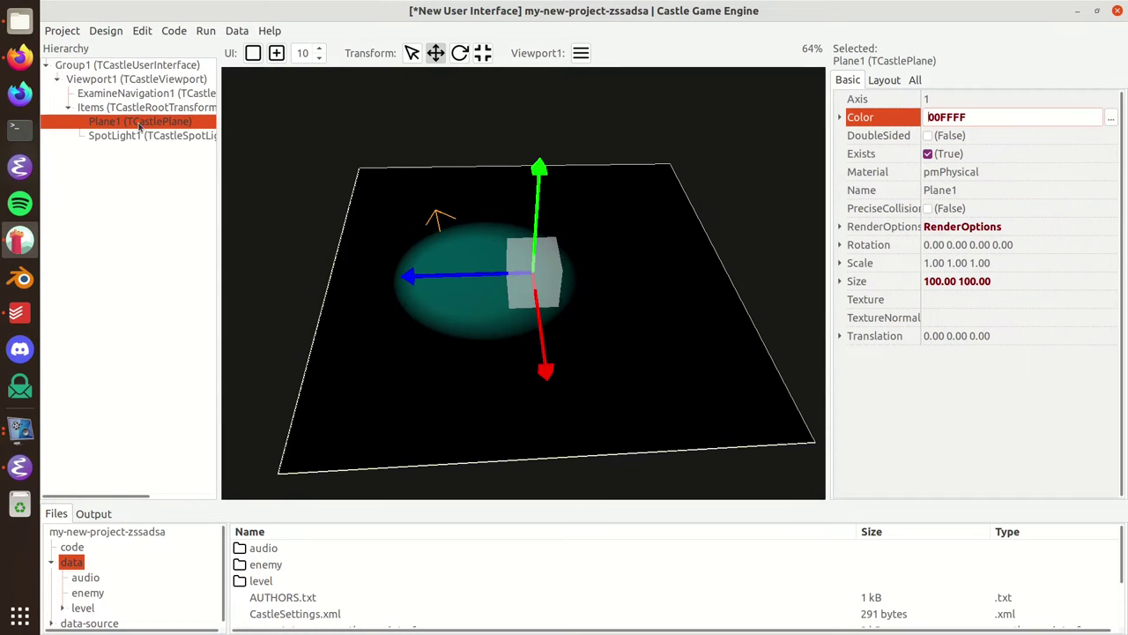
{"action": "left_click", "coordinate": [1110, 118]}
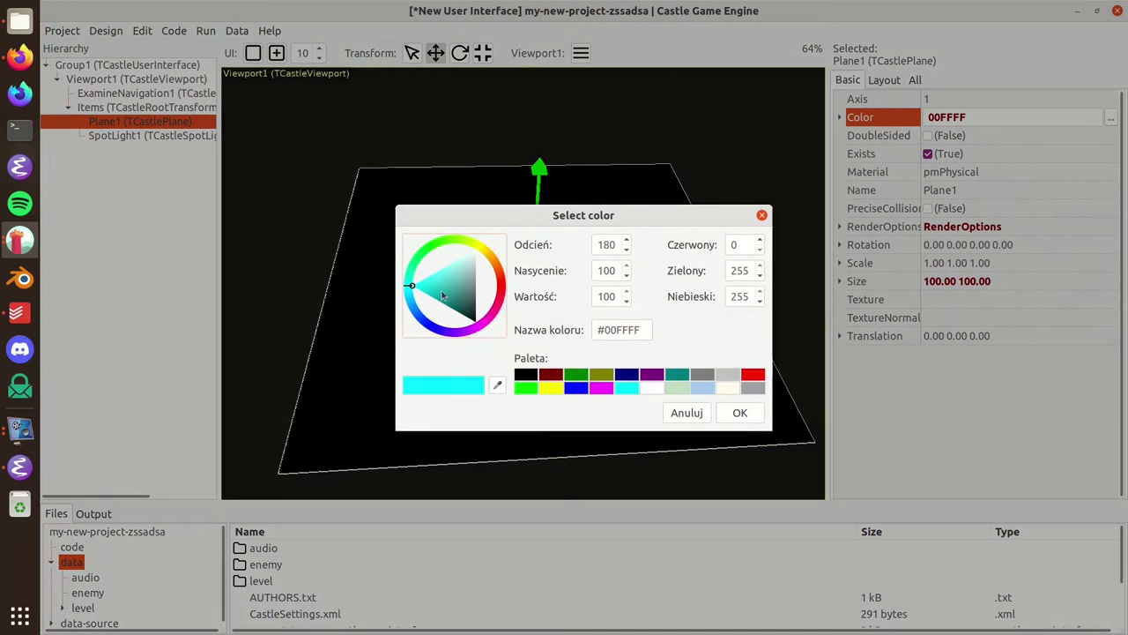
{"action": "left_click", "coordinate": [653, 389]}
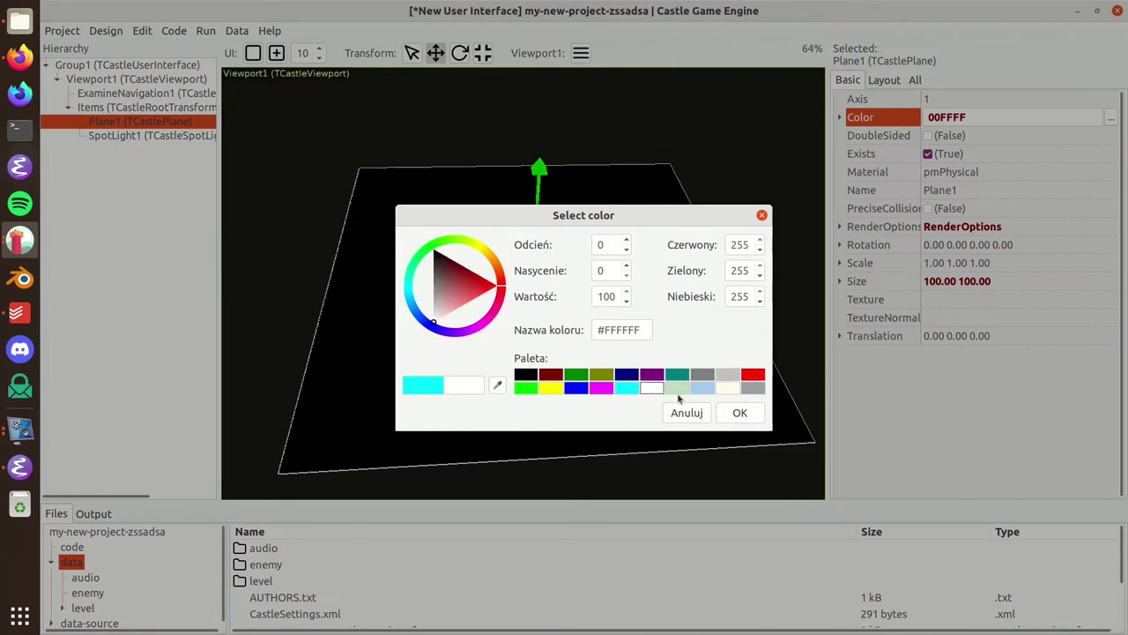
{"action": "left_click", "coordinate": [739, 412]}
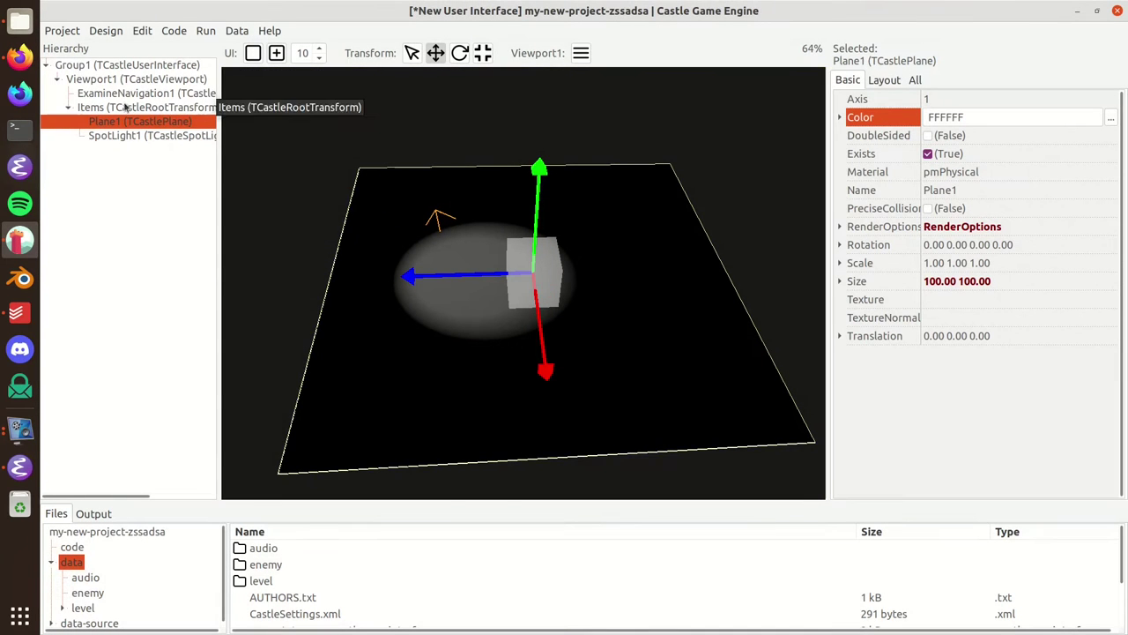
{"action": "left_click", "coordinate": [126, 136]}
{"action": "left_click_drag", "start_coordinate": [411, 162], "coordinate": [300, 104]}
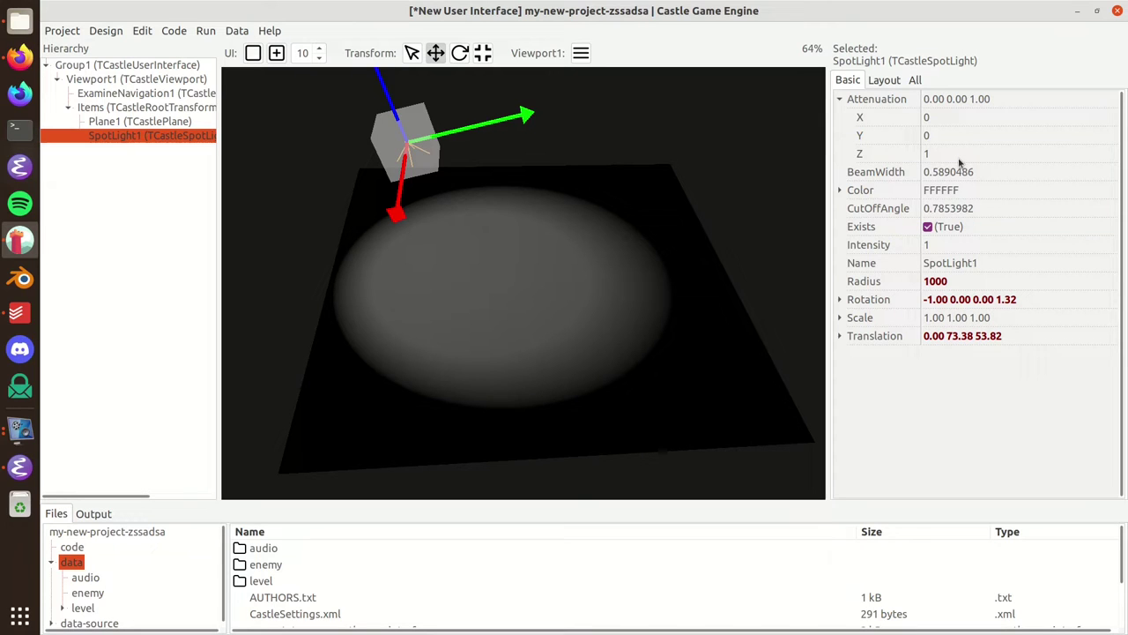
Lower SpotLight1 along its blue axis to about 0.00 58.79 50.12, closer to the plane
{"action": "left_click", "coordinate": [985, 172]}
{"action": "left_click", "coordinate": [999, 207]}
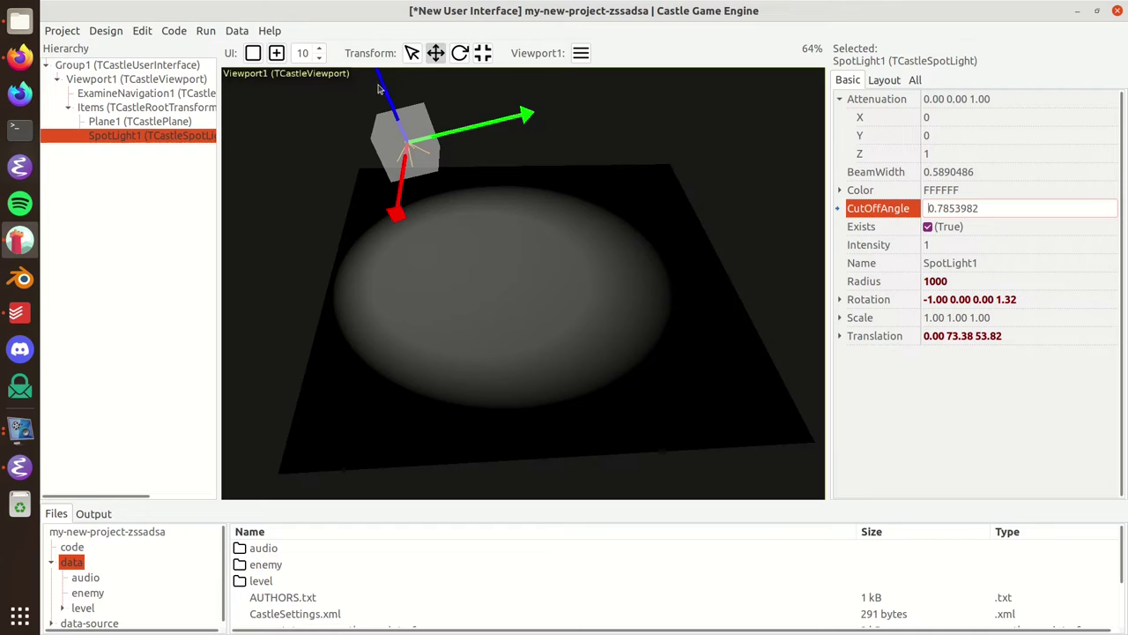
{"action": "left_click_drag", "start_coordinate": [382, 82], "coordinate": [394, 119]}
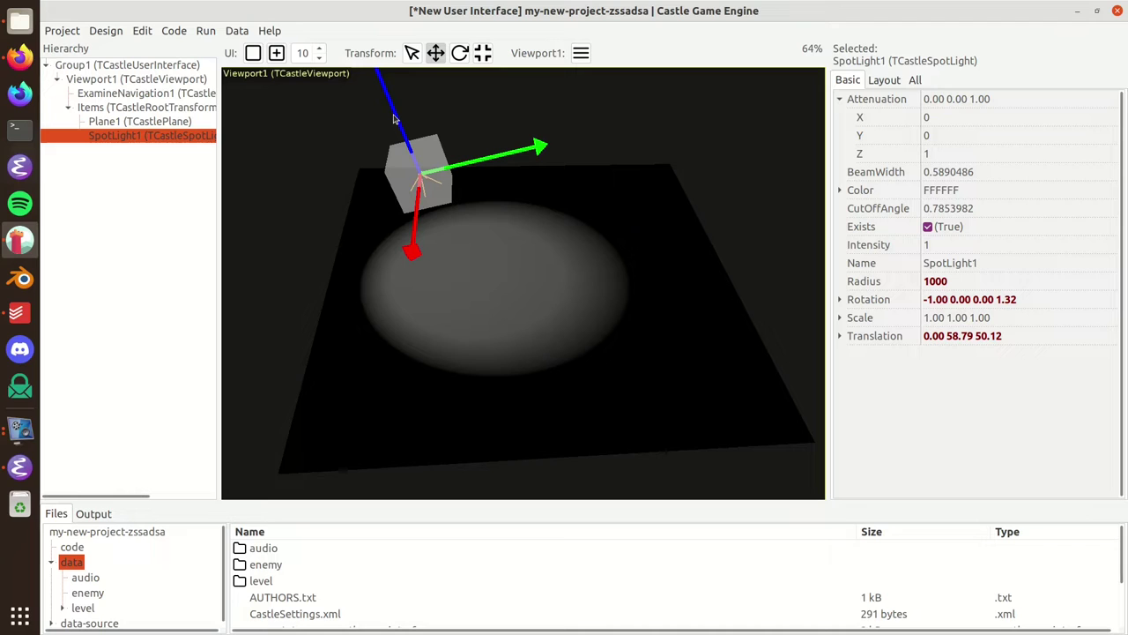
{"action": "scroll", "coordinate": [460, 379], "scroll_direction": "up", "scroll_amount": 4}
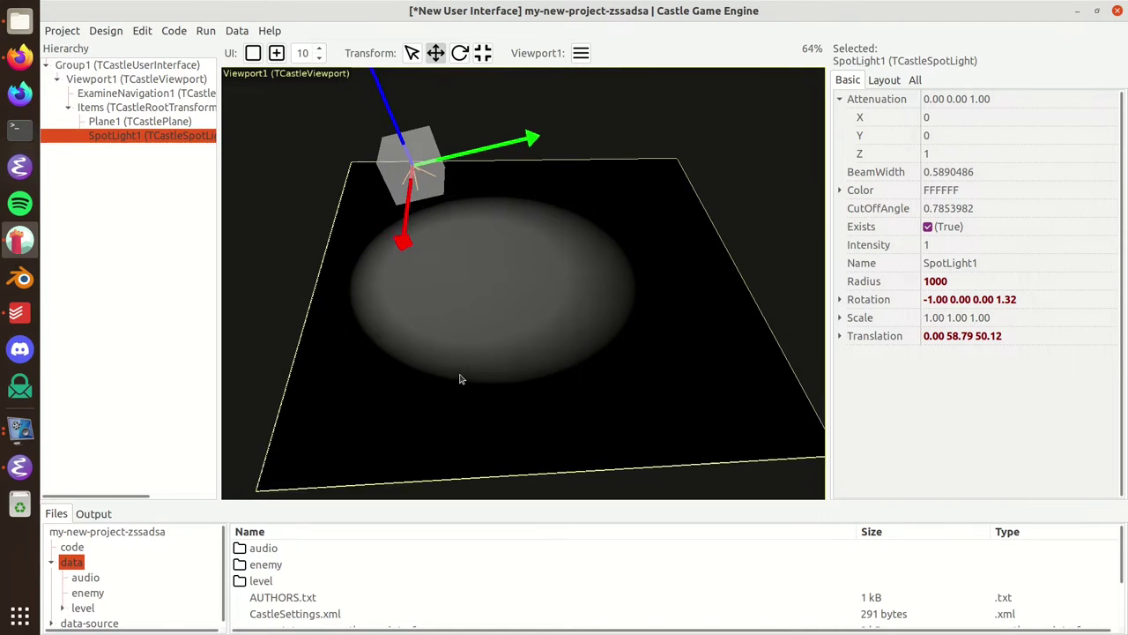
{"action": "scroll", "coordinate": [460, 379], "scroll_direction": "up", "scroll_amount": 2}
{"action": "scroll", "coordinate": [587, 328], "scroll_direction": "up", "scroll_amount": 3}
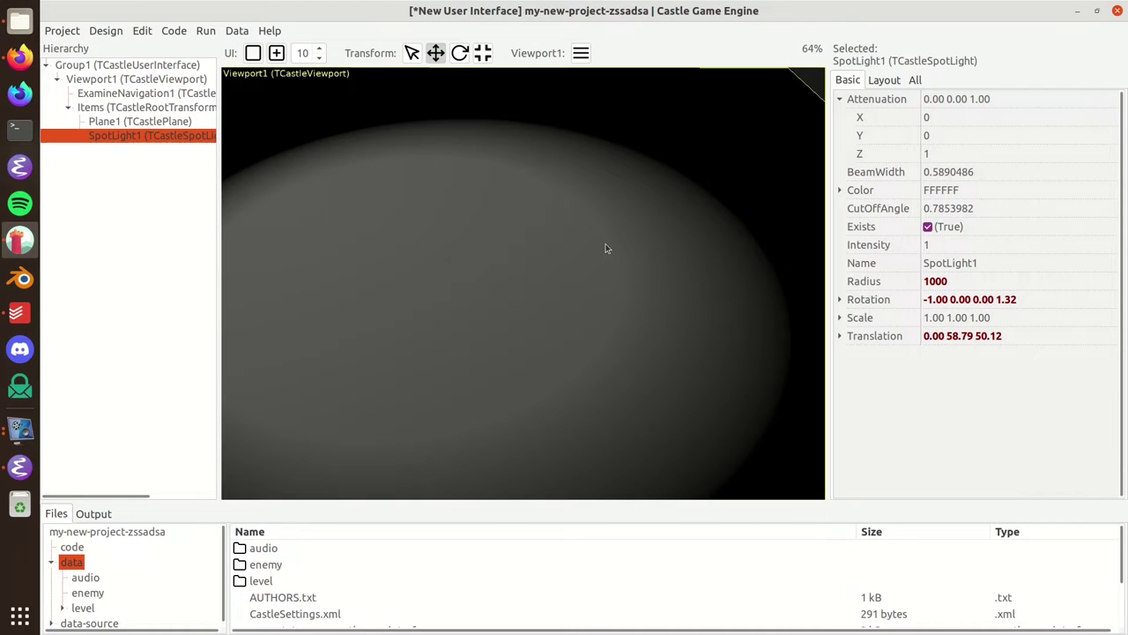
{"action": "left_click", "coordinate": [945, 212]}
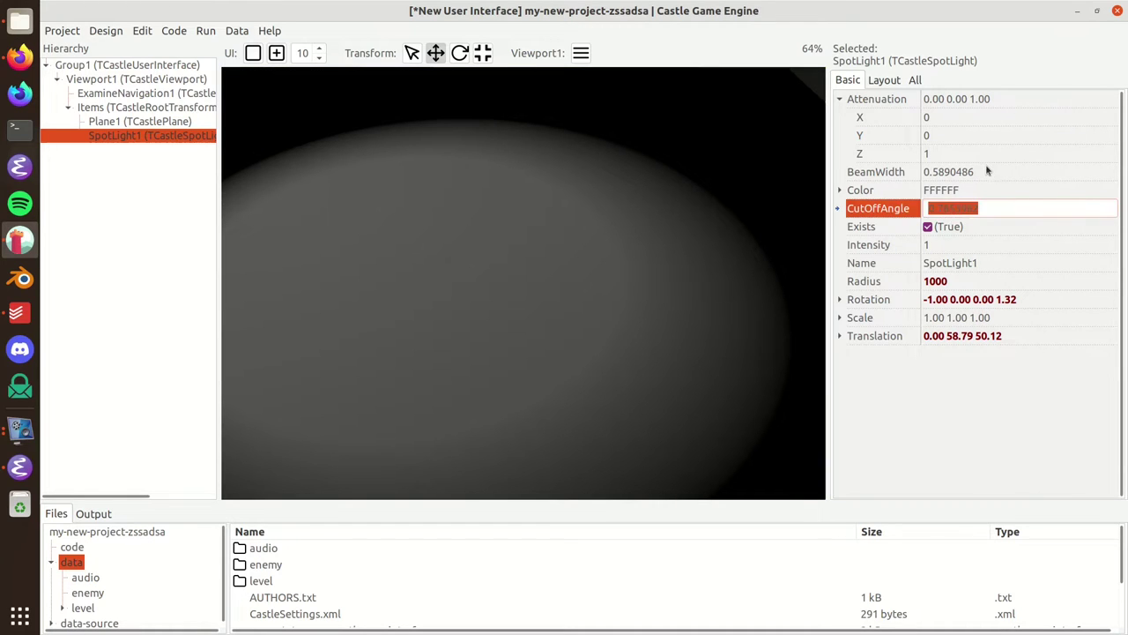
{"action": "left_click", "coordinate": [987, 173]}
{"action": "scroll", "coordinate": [573, 221], "scroll_direction": "down", "scroll_amount": 3}
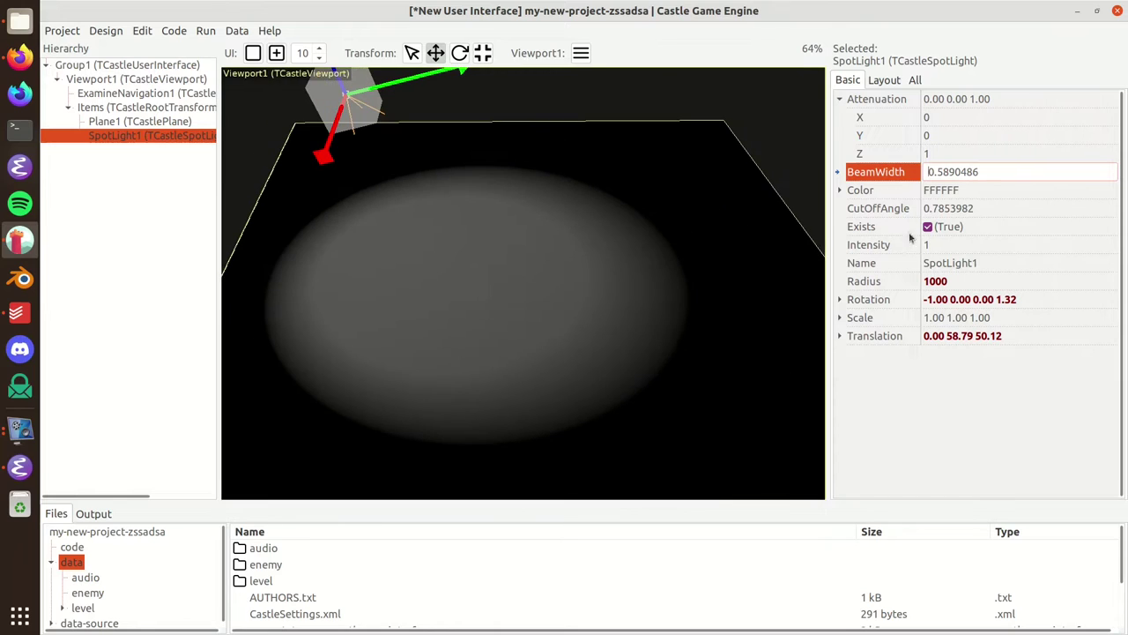
{"action": "left_click", "coordinate": [983, 208]}
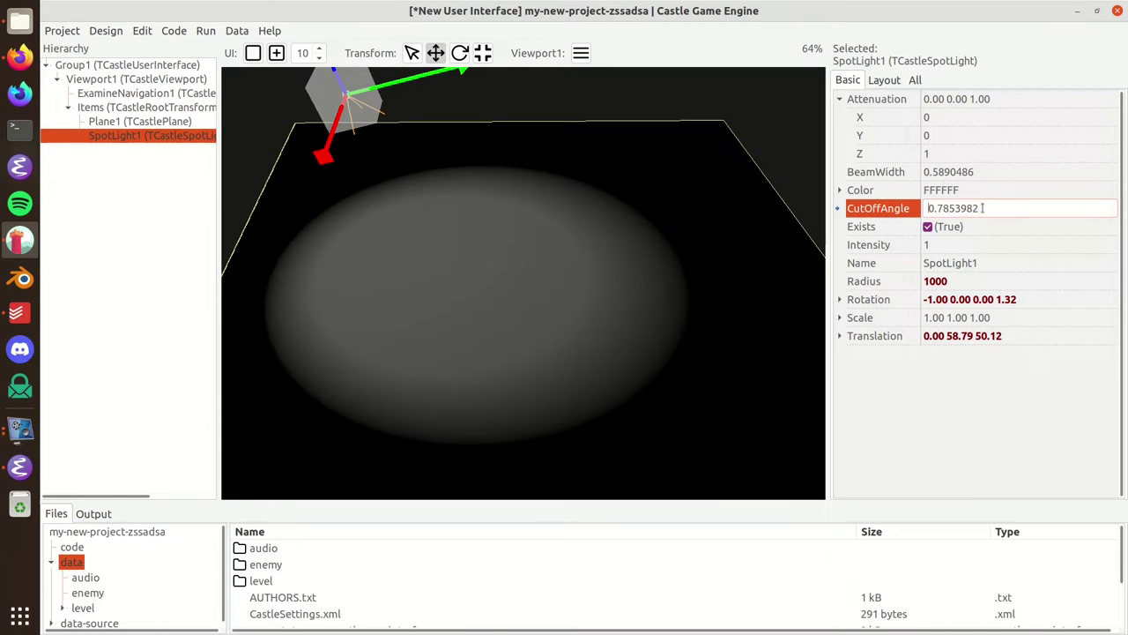
Try cut-off angles 0.9, 1 and 1.5, then set SpotLight1's cut-off angle to 0.6
{"action": "double_click", "coordinate": [983, 208]}
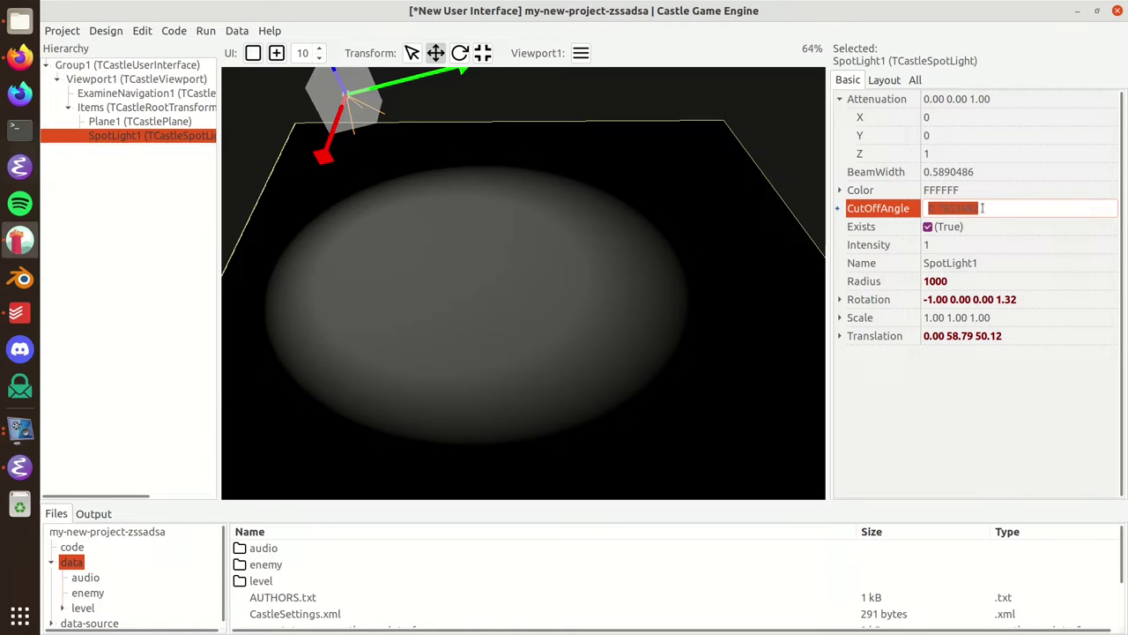
{"action": "left_click", "coordinate": [982, 208]}
{"action": "double_click", "coordinate": [982, 208]}
{"action": "type", "text": "9"}
{"action": "key", "text": "Return"}
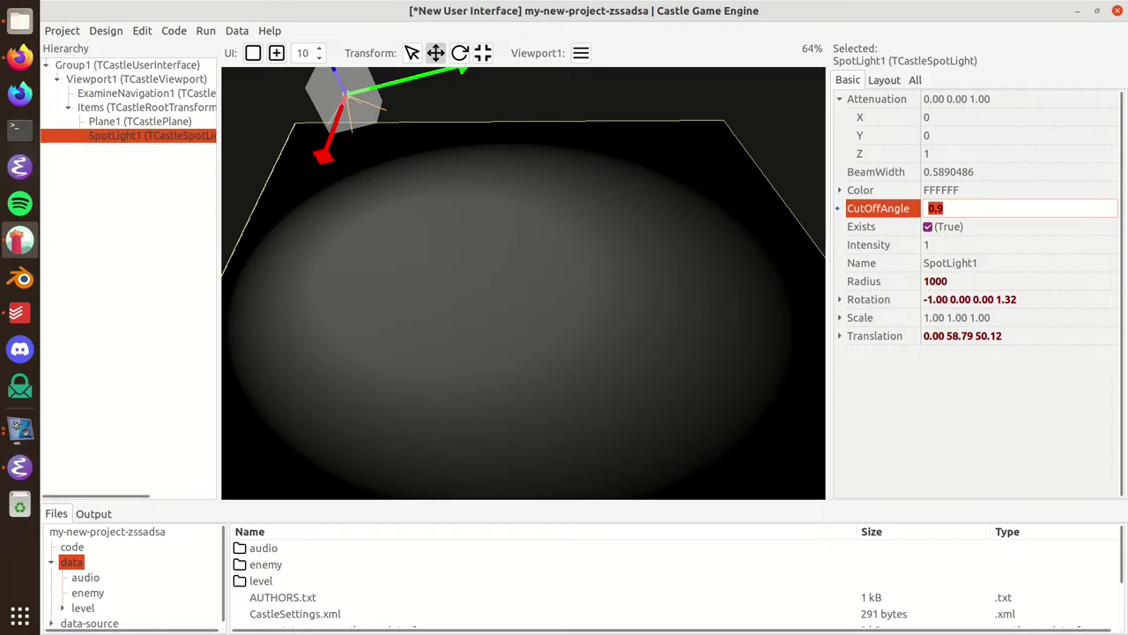
{"action": "key", "text": "BackSpace"}
{"action": "key", "text": "BackSpace"}
{"action": "key", "text": "BackSpace"}
{"action": "type", "text": "1"}
{"action": "key", "text": "Return"}
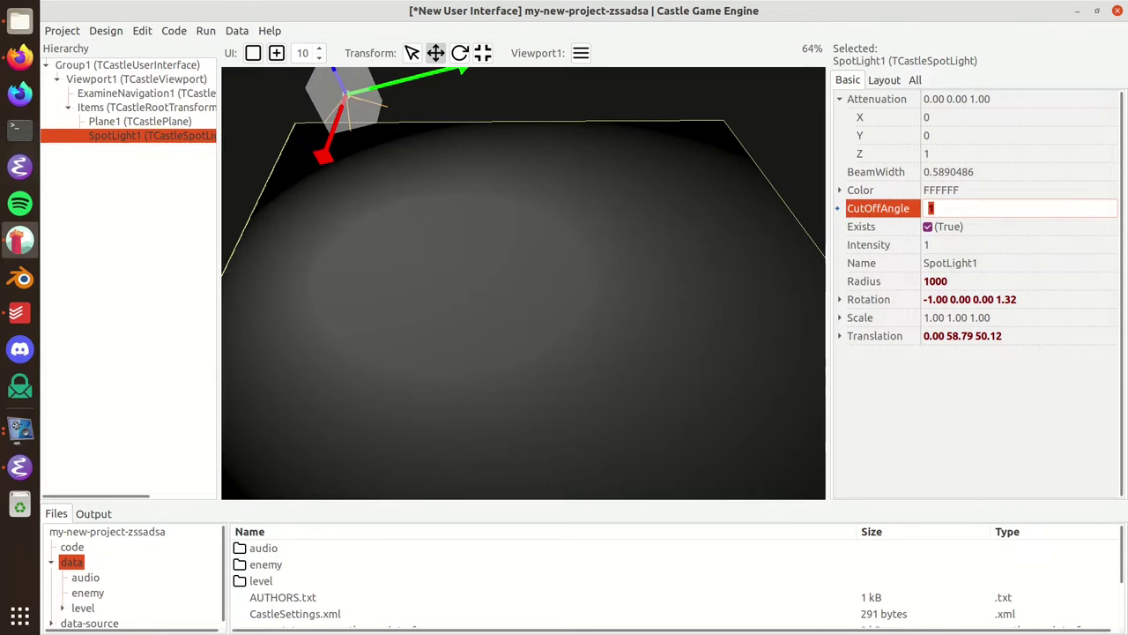
{"action": "type", "text": ".5"}
{"action": "key", "text": "Return"}
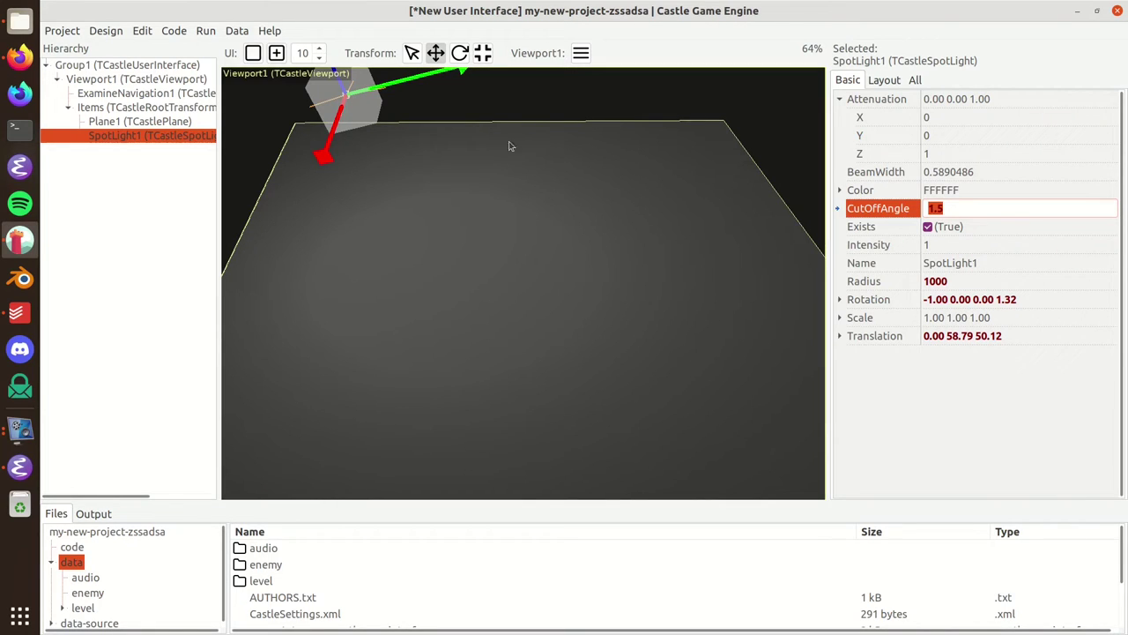
{"action": "scroll", "coordinate": [359, 157], "scroll_direction": "up", "scroll_amount": 2}
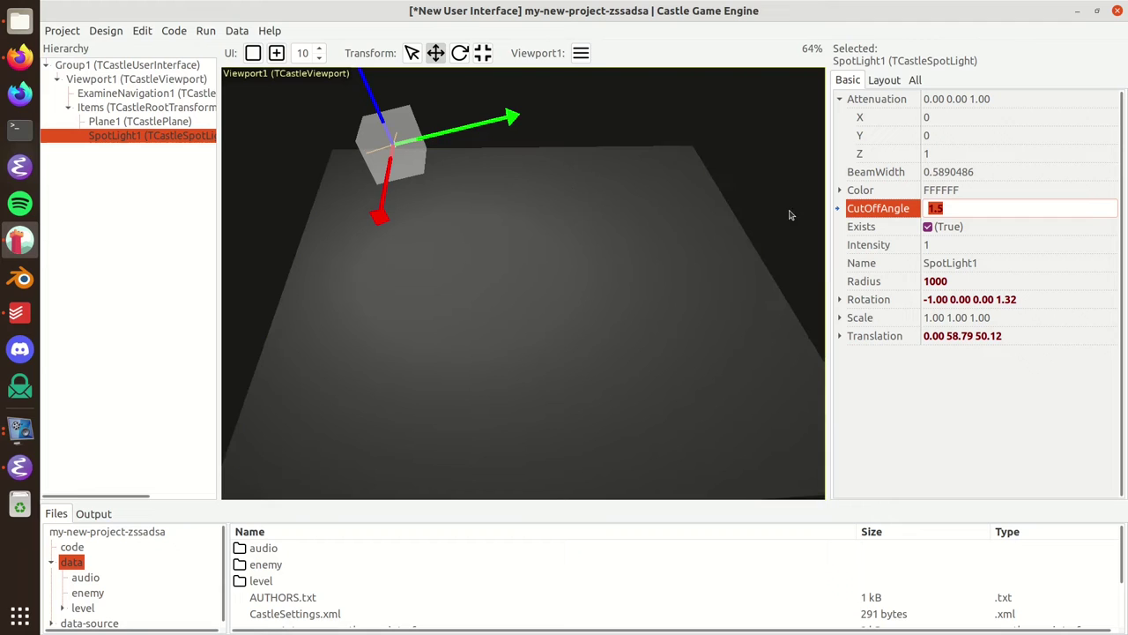
{"action": "type", "text": "0.6"}
{"action": "key", "text": "Return"}
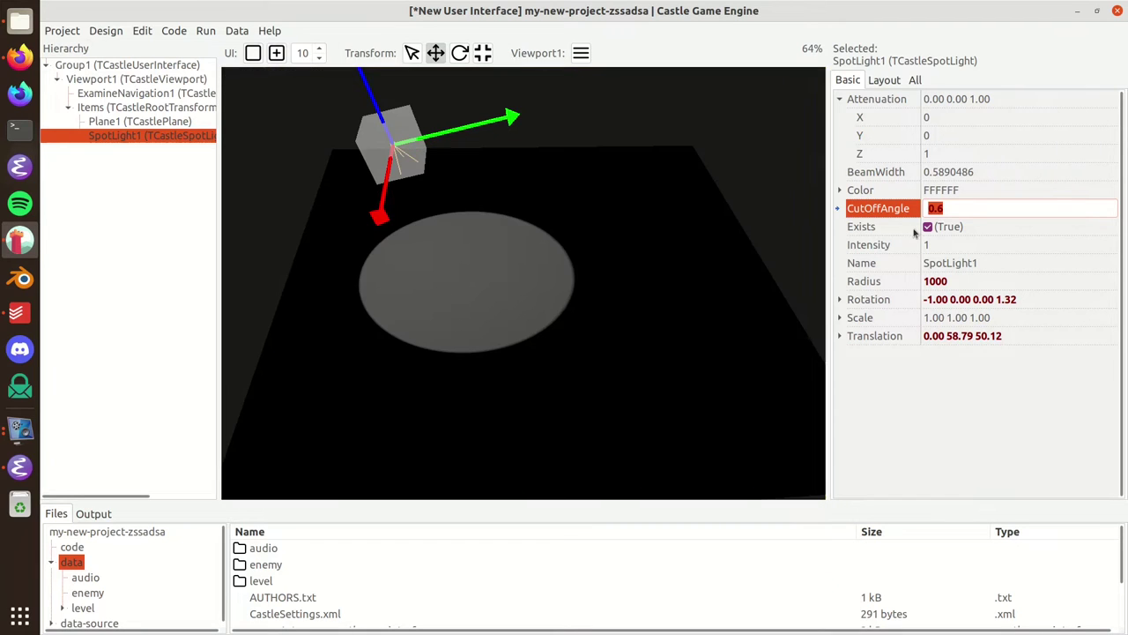
Pan and orbit the view around SpotLight1 to inspect its narrowed pool of light
{"action": "scroll", "coordinate": [357, 159], "scroll_direction": "up", "scroll_amount": 3}
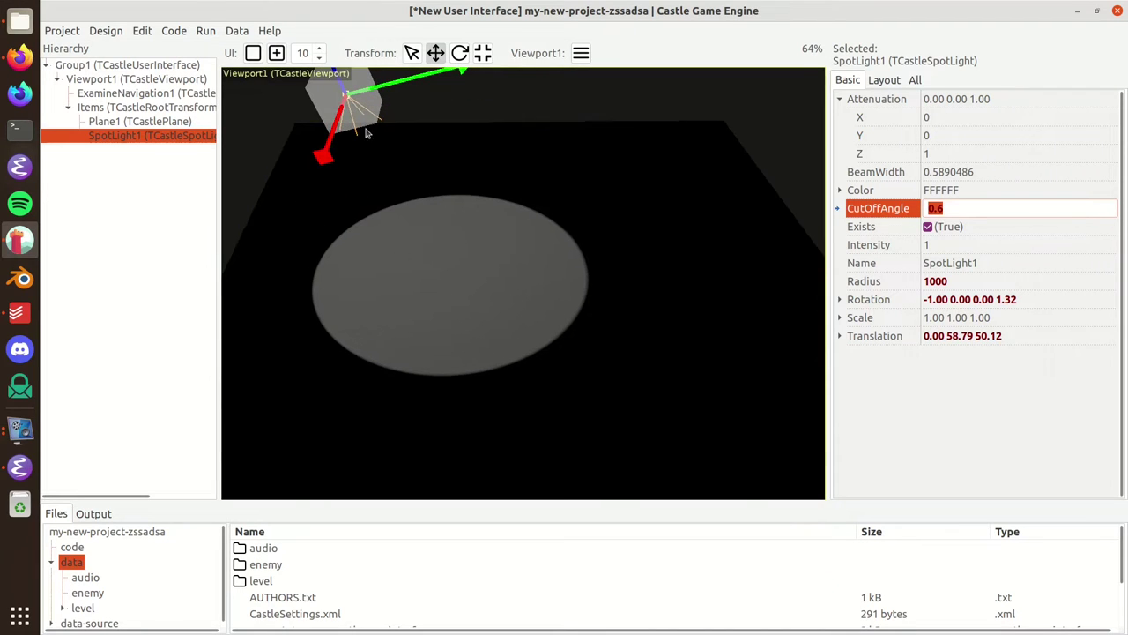
{"action": "middle_click_drag", "start_coordinate": [367, 132], "coordinate": [504, 291]}
{"action": "scroll", "coordinate": [505, 291], "scroll_direction": "up", "scroll_amount": 1}
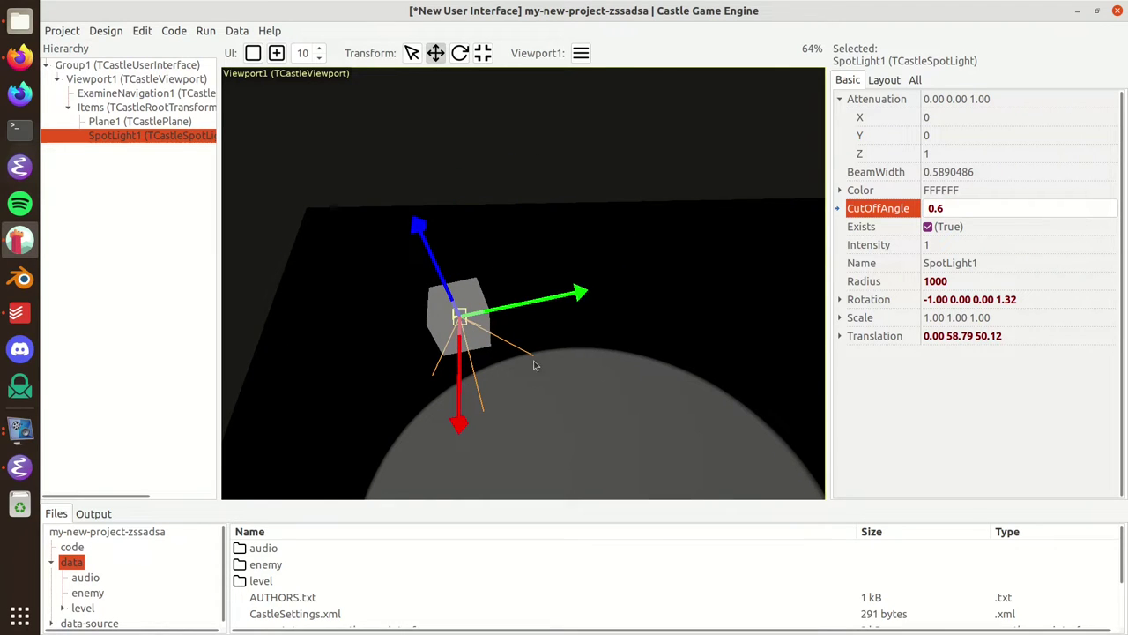
{"action": "middle_click_drag", "start_coordinate": [536, 366], "coordinate": [615, 360]}
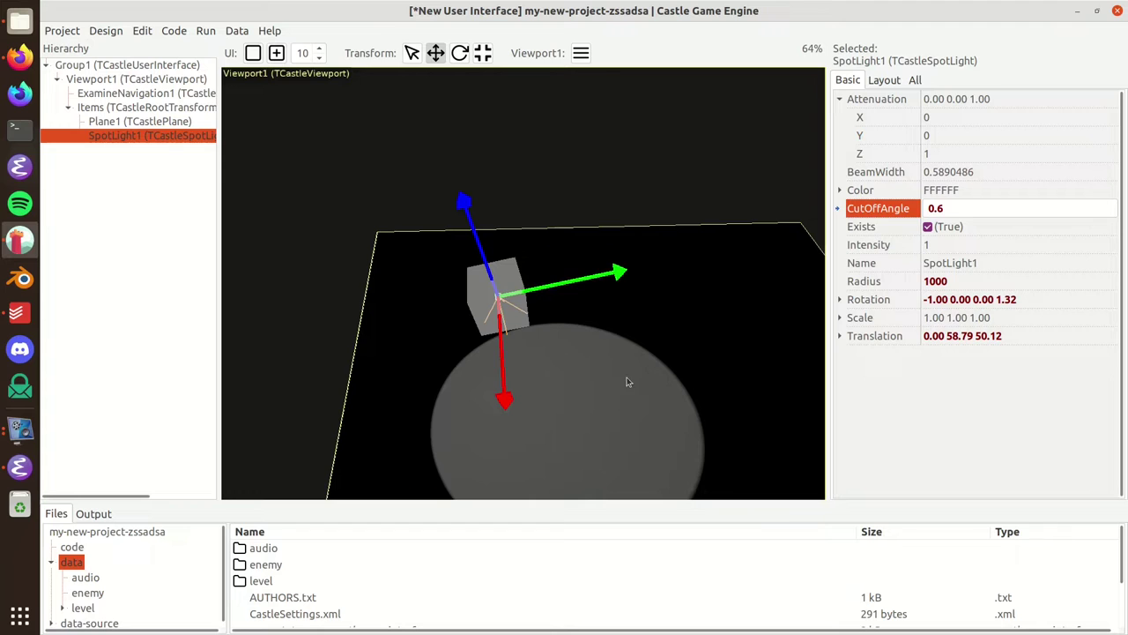
{"action": "left_click", "coordinate": [605, 380]}
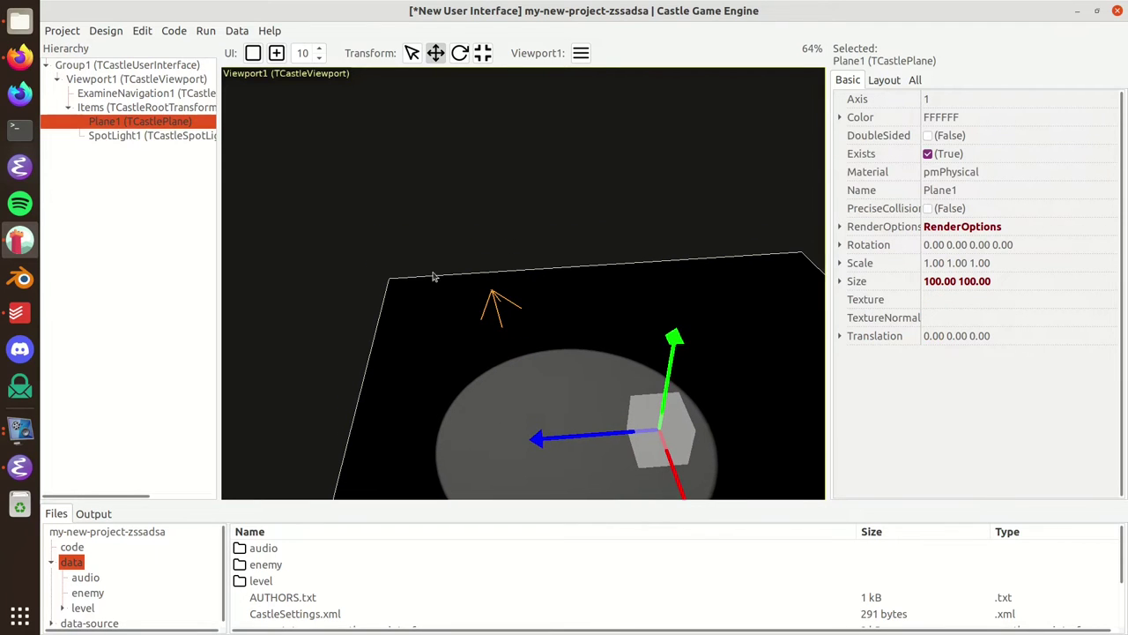
{"action": "left_click", "coordinate": [172, 137]}
{"action": "middle_click_drag", "start_coordinate": [584, 244], "coordinate": [625, 215]}
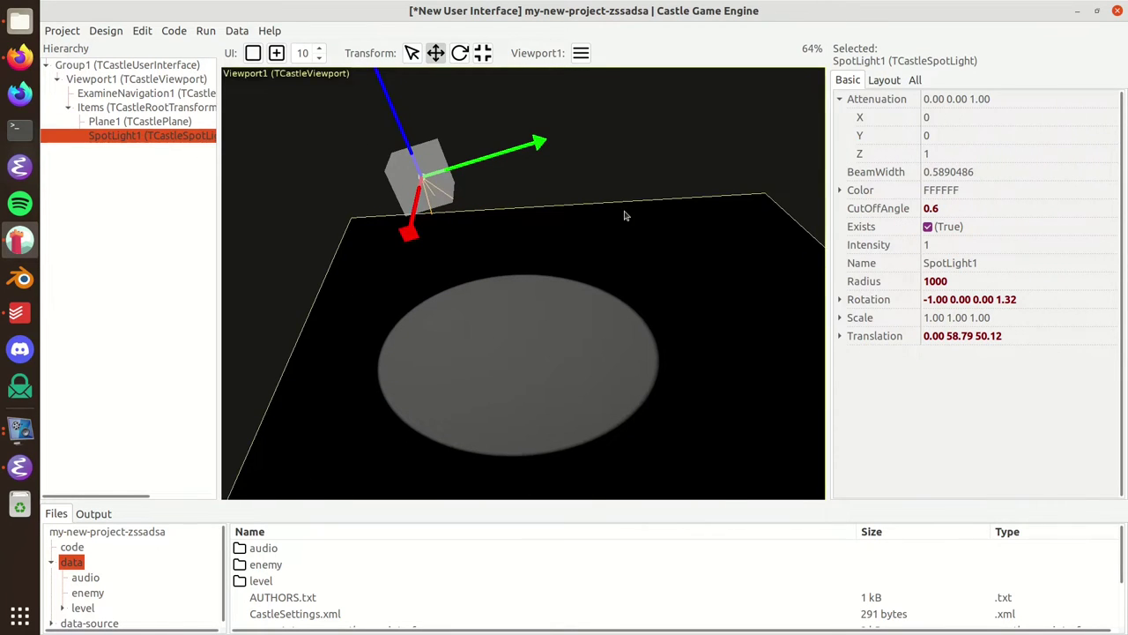
{"action": "left_click", "coordinate": [988, 212]}
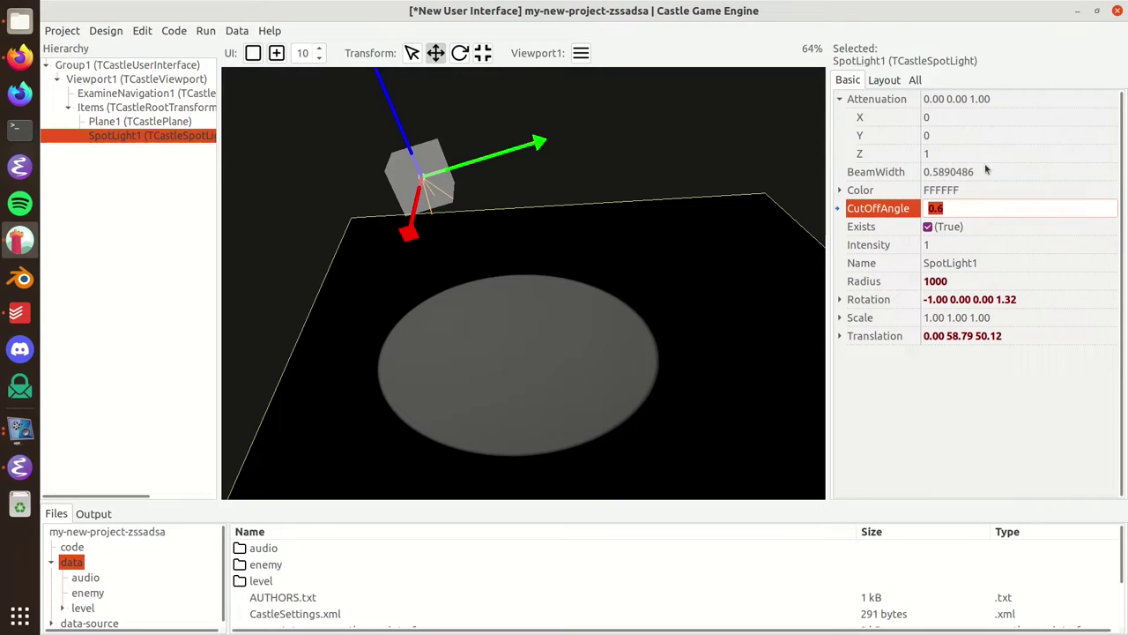
{"action": "left_click", "coordinate": [987, 174]}
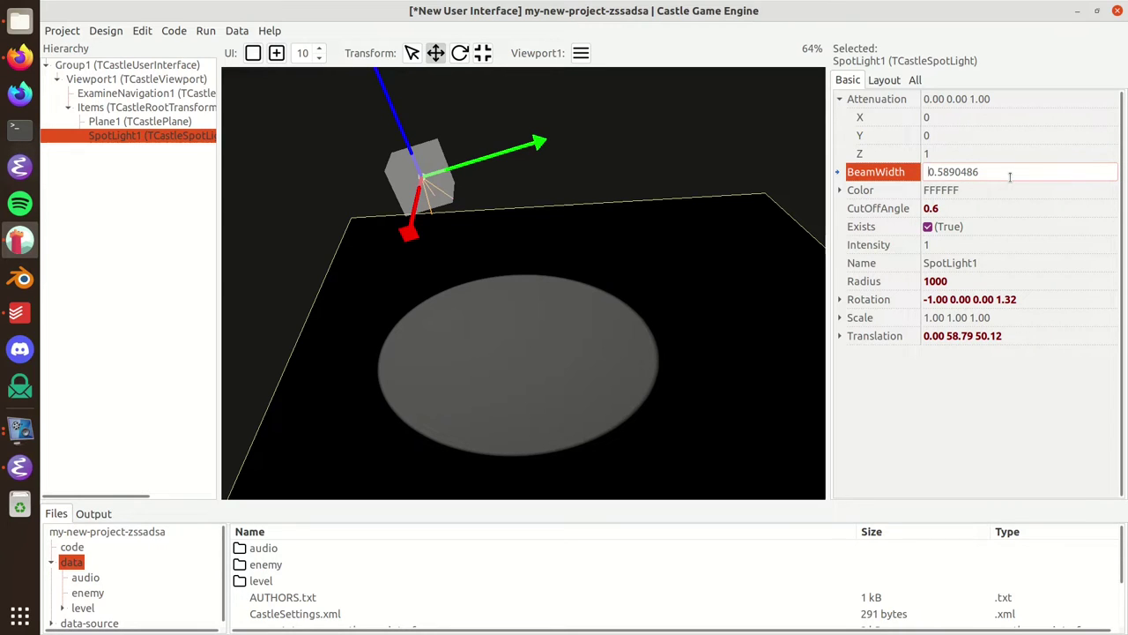
Try beam widths 0.2, 100 and 0.4, then set SpotLight1's beam width to pi/2 (1.570796)
{"action": "key", "text": "ctrl+a"}
{"action": "type", "text": "0.2"}
{"action": "key", "text": "Return"}
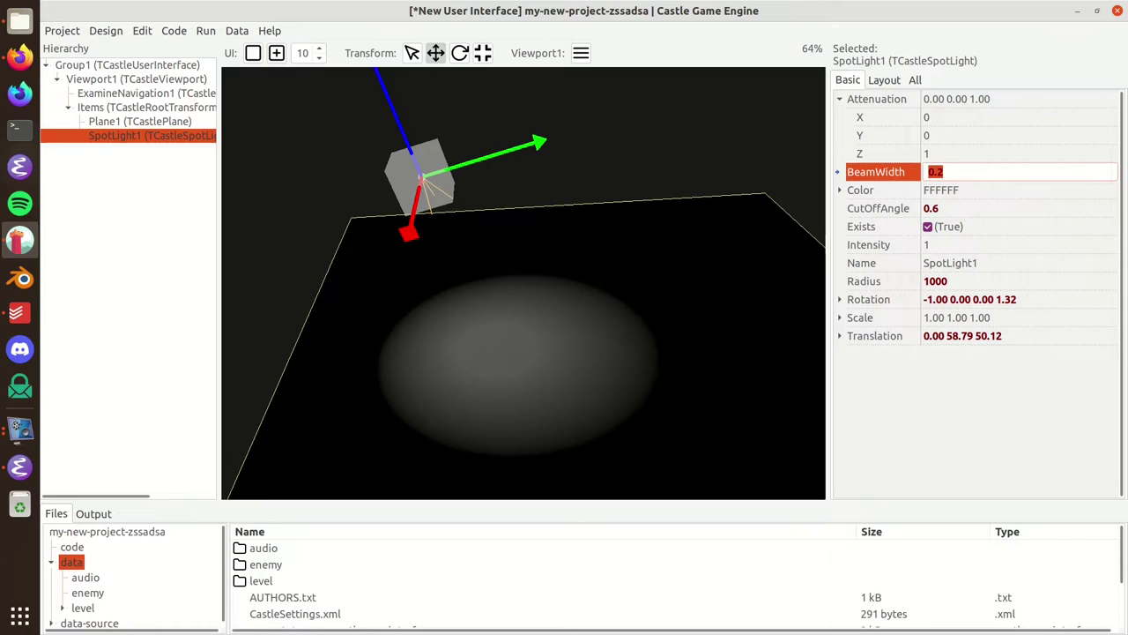
{"action": "scroll", "coordinate": [452, 382], "scroll_direction": "up", "scroll_amount": 5}
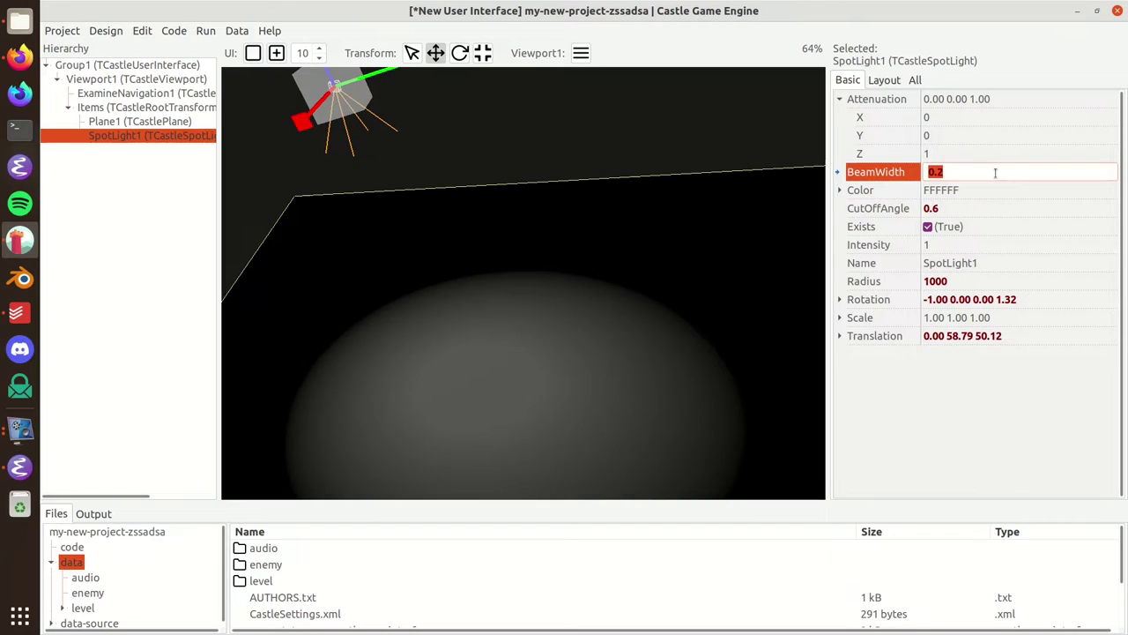
{"action": "type", "text": "100"}
{"action": "key", "text": "Return"}
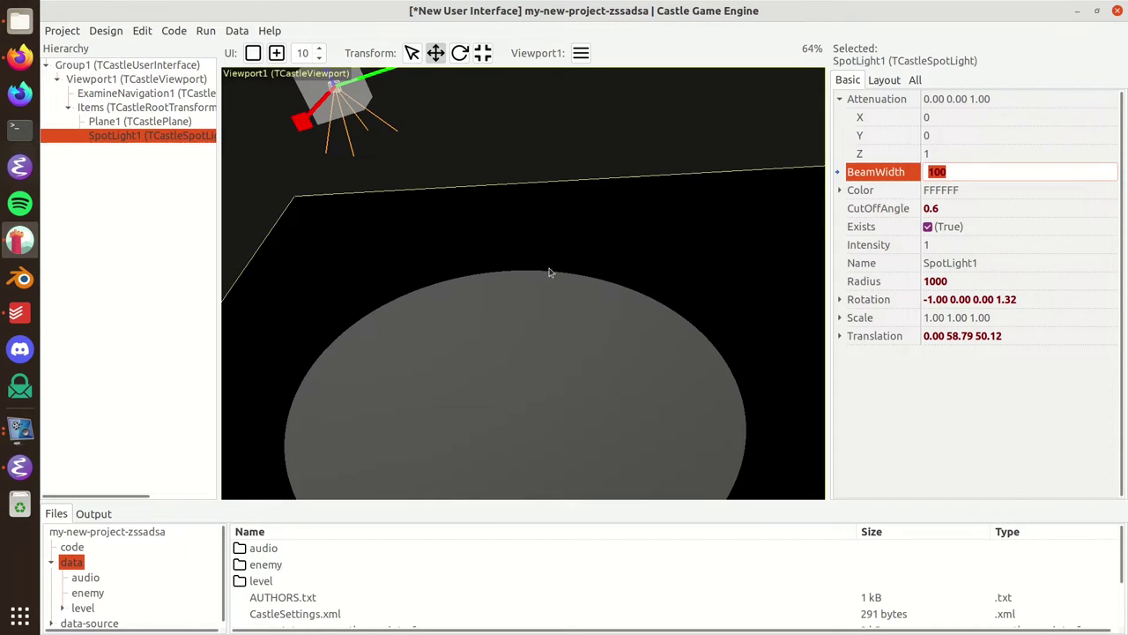
{"action": "type", "text": "0.4"}
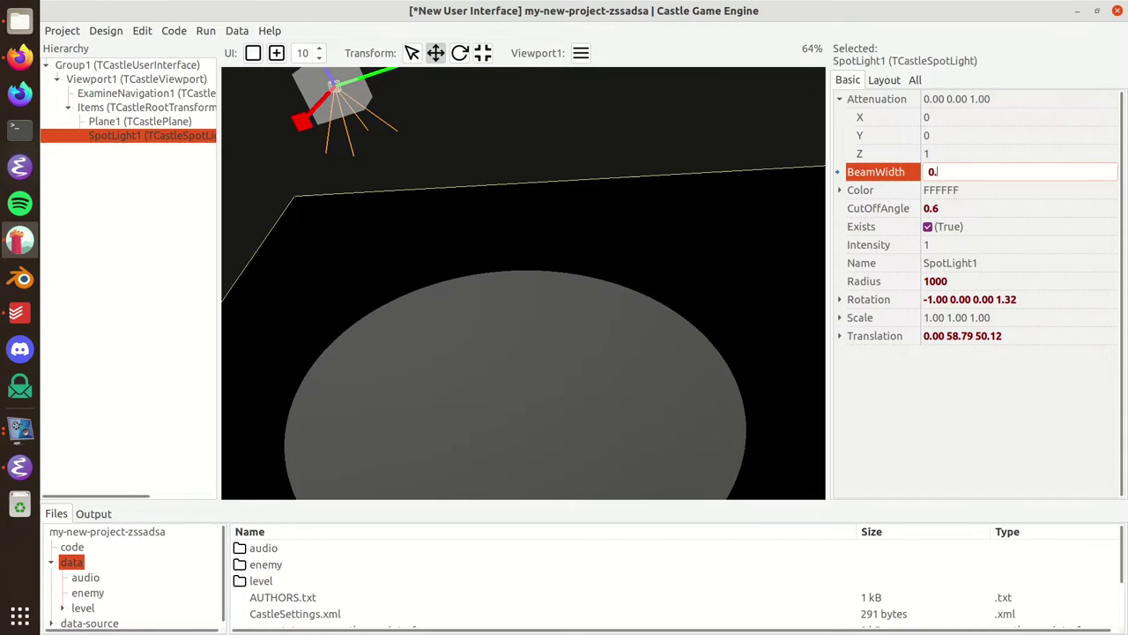
{"action": "key", "text": "Return"}
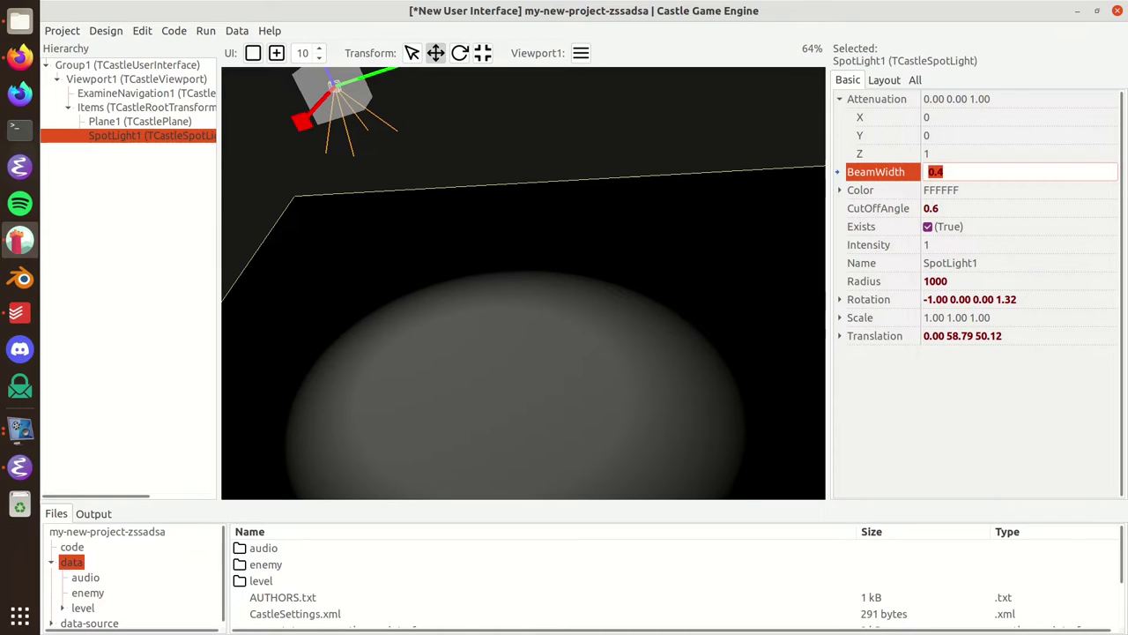
{"action": "type", "text": "pi/2"}
{"action": "key", "text": "Return"}
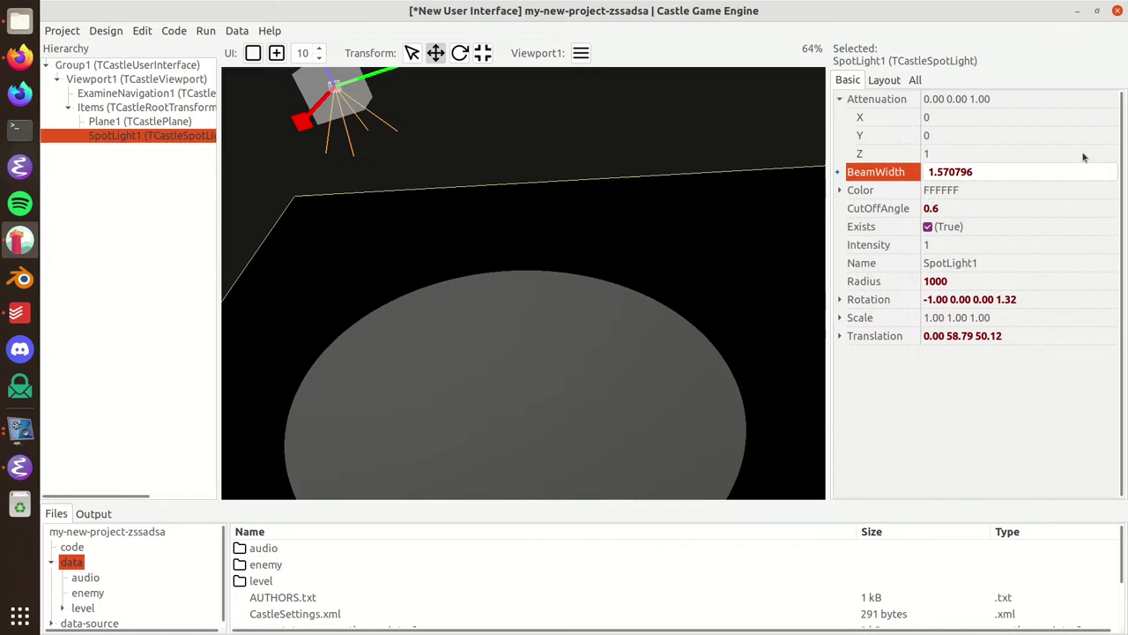
{"action": "left_click", "coordinate": [986, 208]}
Set the cut-off angle to pi/4 (0.785398) and the beam width to pi/5 (0.6283185)
{"action": "double_click", "coordinate": [985, 208]}
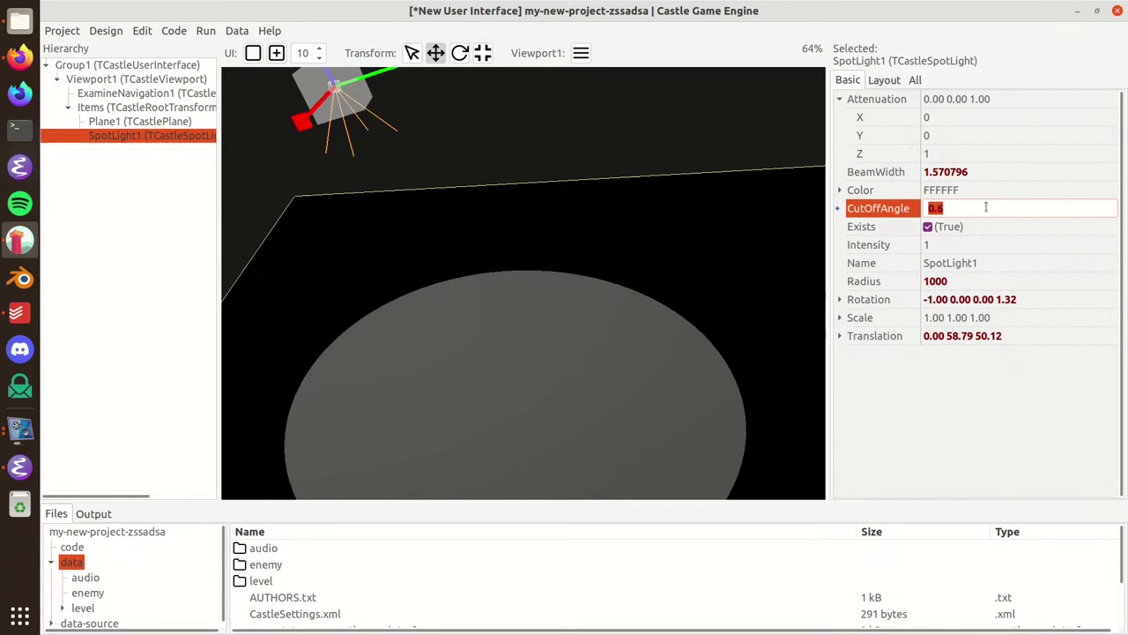
{"action": "type", "text": "p"}
{"action": "key", "text": "Return"}
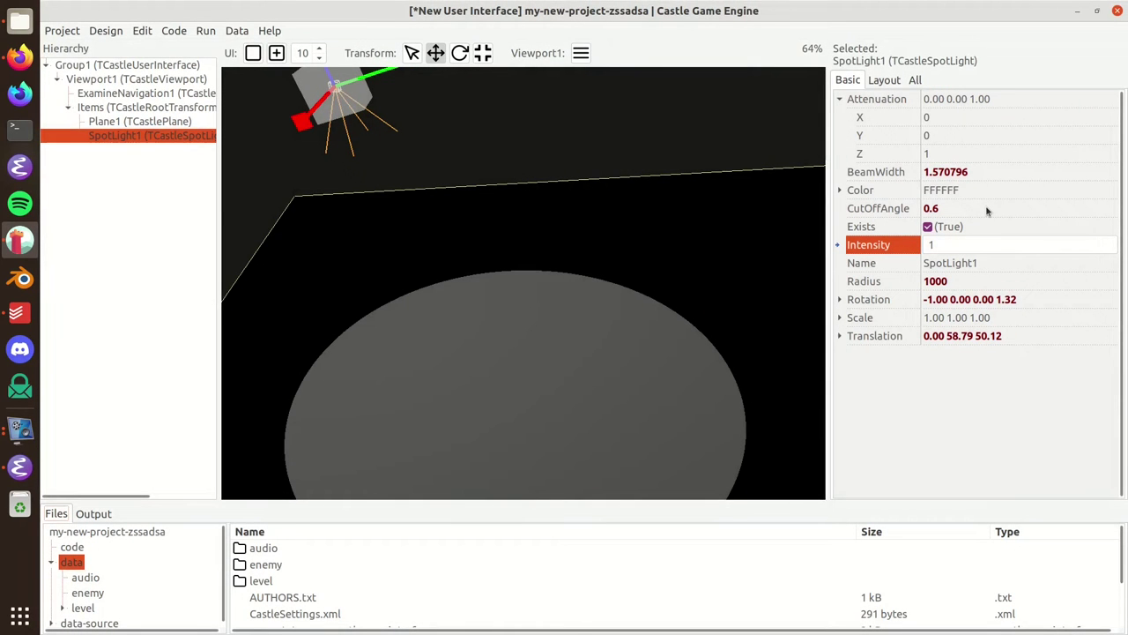
{"action": "double_click", "coordinate": [986, 208]}
{"action": "type", "text": "pi/4"}
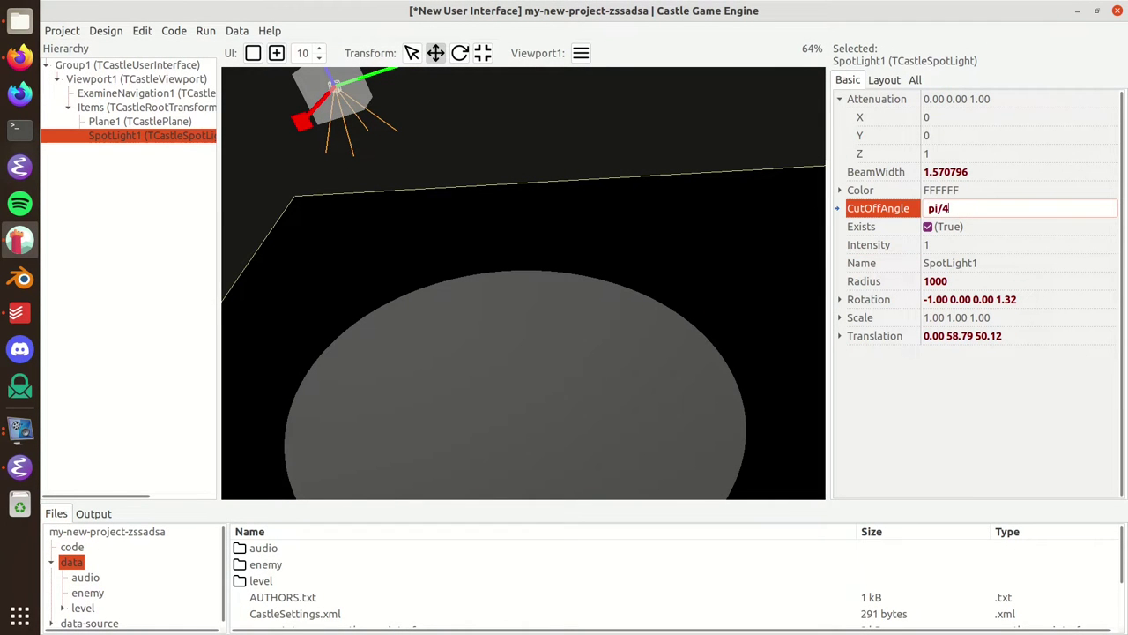
{"action": "key", "text": "Return"}
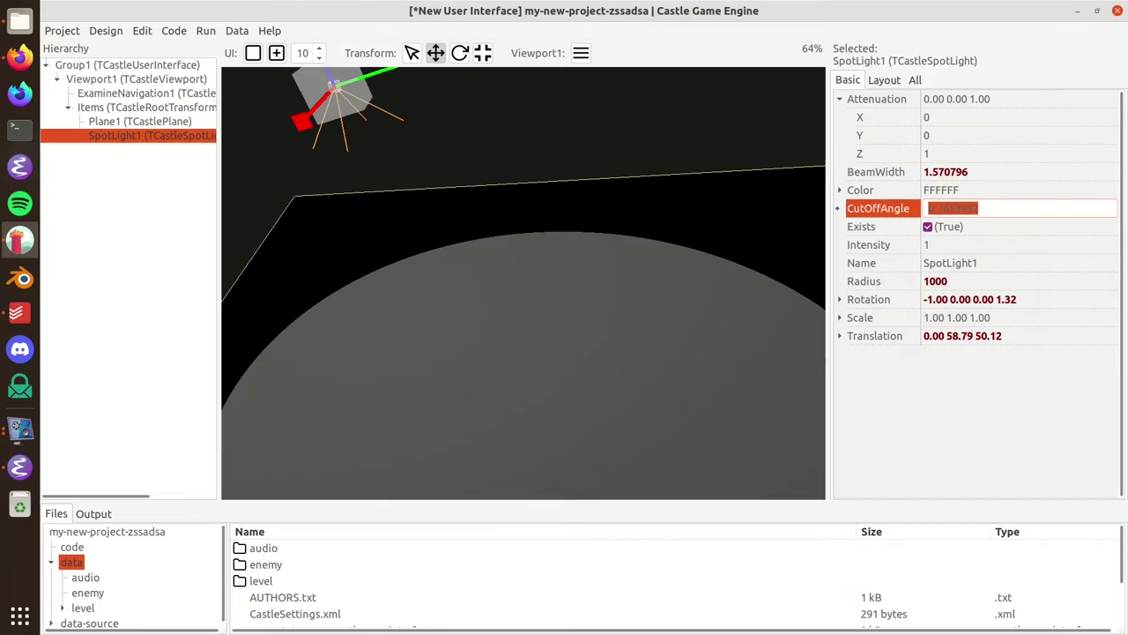
{"action": "key", "text": "Up"}
{"action": "type", "text": "pi"}
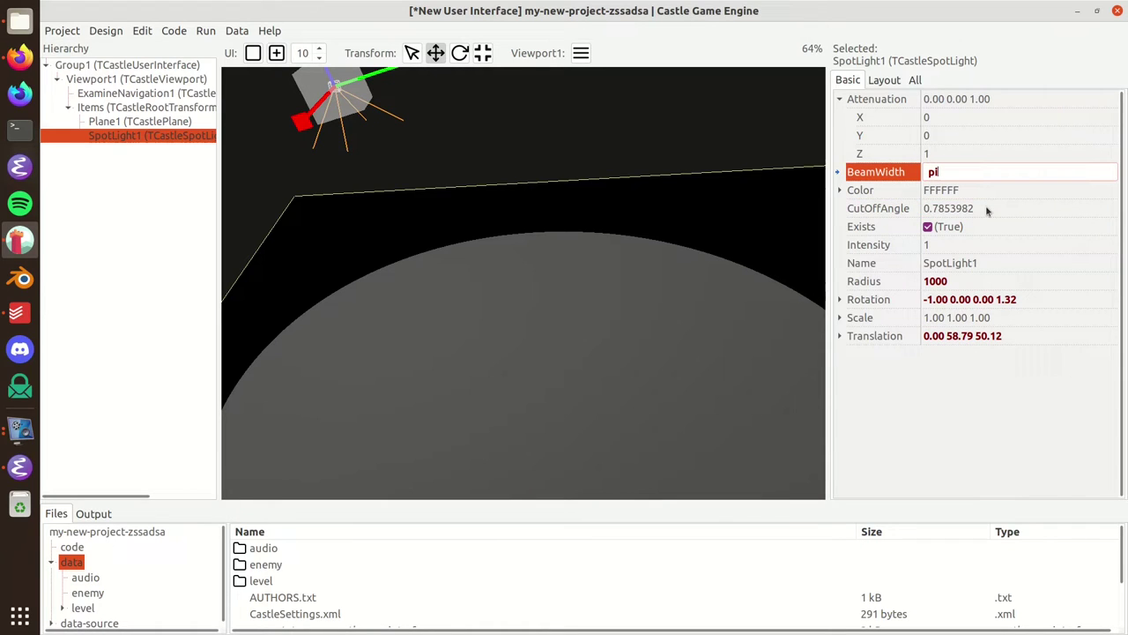
{"action": "key", "text": "Return"}
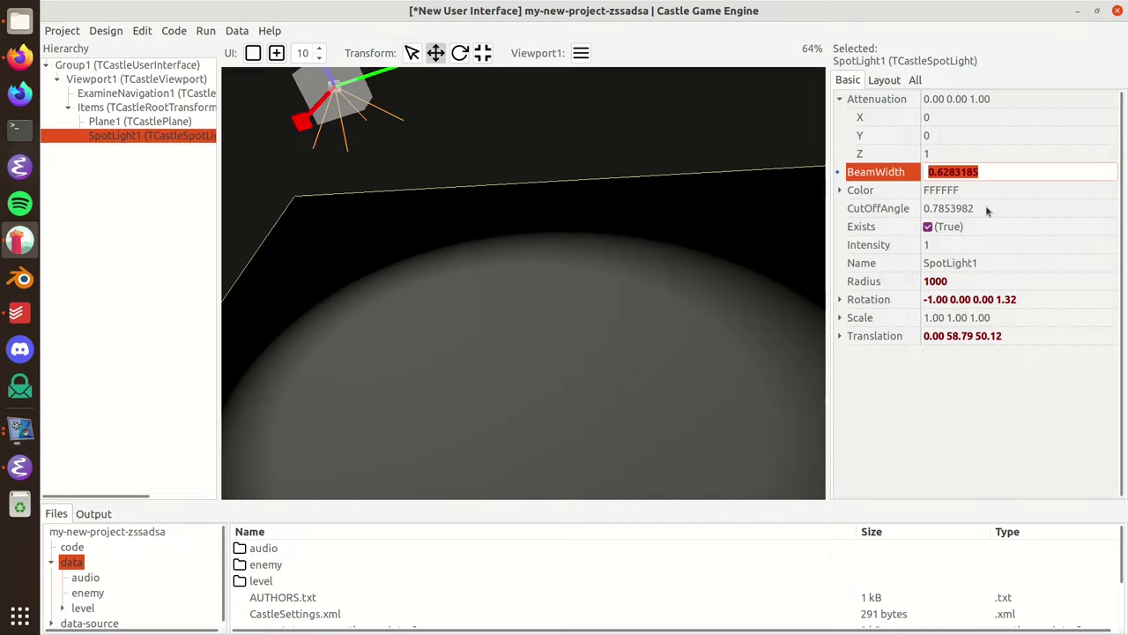
Set the cut-off angle to pi (3.141593) so the light covers the whole floor
{"action": "left_click", "coordinate": [986, 209]}
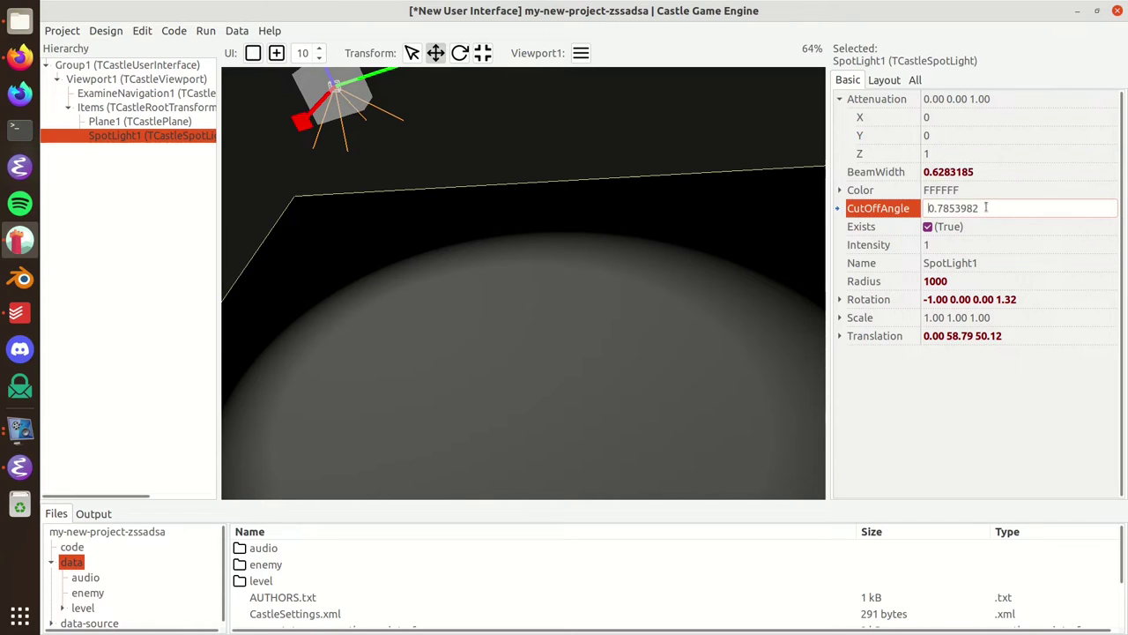
{"action": "double_click", "coordinate": [986, 208]}
{"action": "type", "text": "pi"}
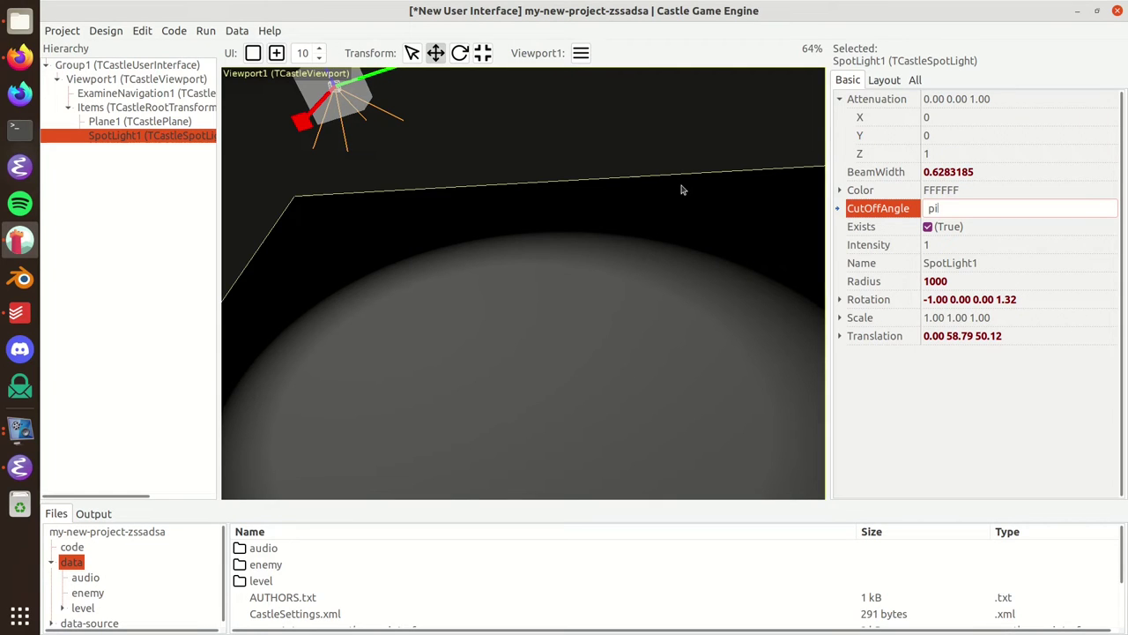
{"action": "right_click", "coordinate": [115, 136]}
{"action": "mouse_move", "coordinate": [248, 150]}
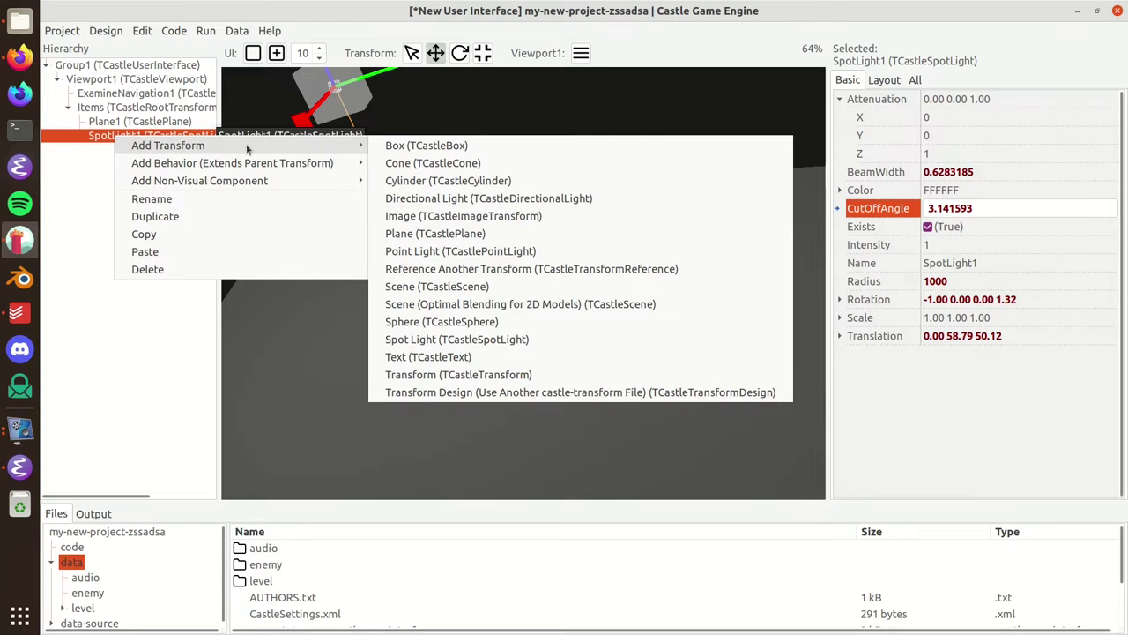
{"action": "left_click", "coordinate": [259, 234]}
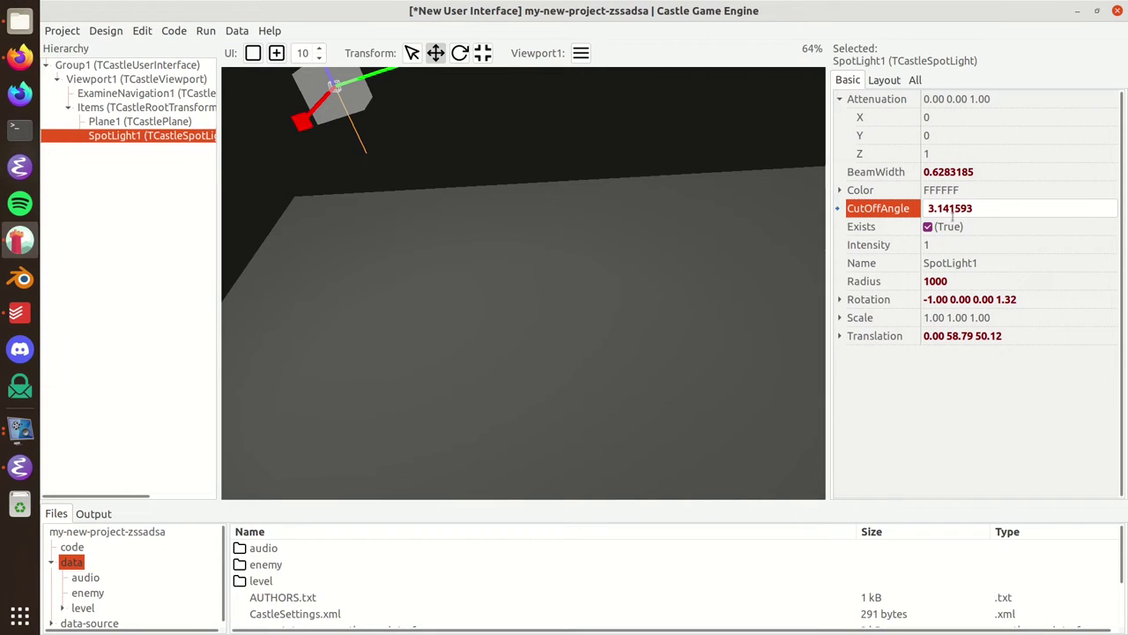
Add a Directional Light under Items
{"action": "left_click", "coordinate": [926, 226]}
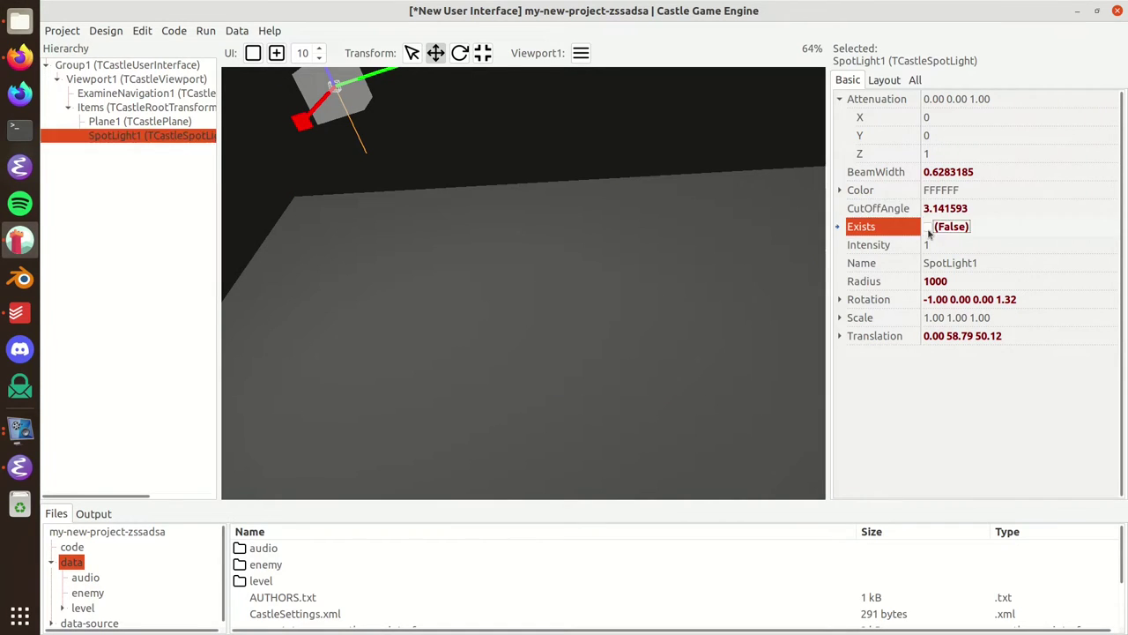
{"action": "left_click", "coordinate": [130, 107]}
{"action": "right_click", "coordinate": [130, 106]}
{"action": "mouse_move", "coordinate": [150, 113]}
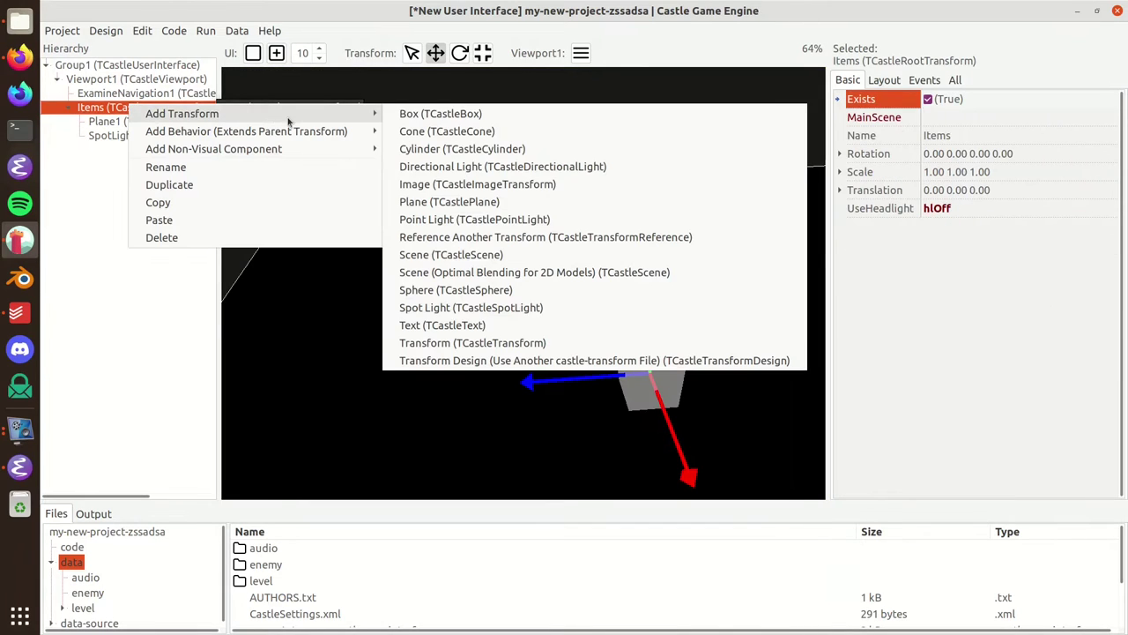
{"action": "left_click", "coordinate": [565, 172]}
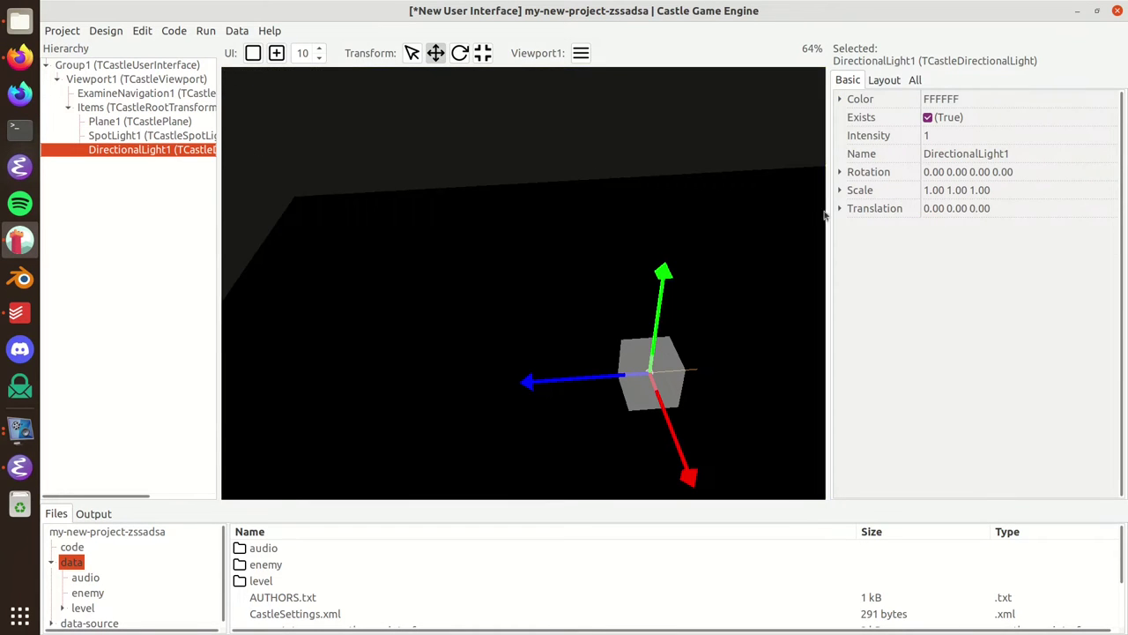
Tilt the directional light downward and raise it high above the plane's centre
{"action": "left_click", "coordinate": [459, 53]}
{"action": "right_click_drag", "start_coordinate": [503, 106], "coordinate": [620, 250]}
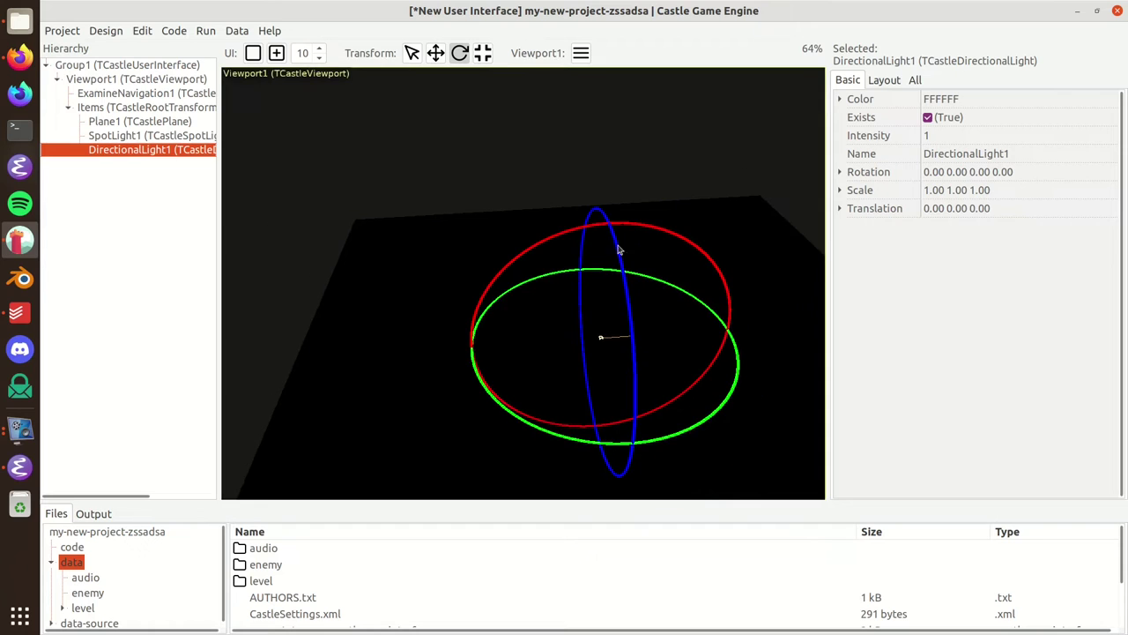
{"action": "left_click_drag", "start_coordinate": [632, 226], "coordinate": [696, 252]}
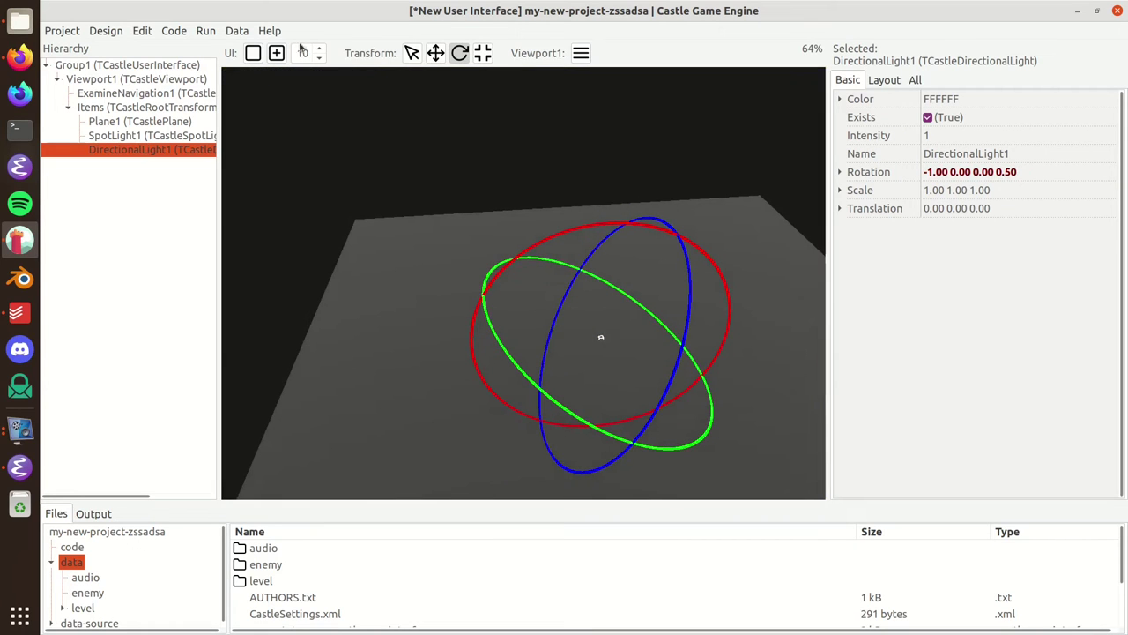
{"action": "left_click", "coordinate": [436, 53]}
{"action": "left_click_drag", "start_coordinate": [526, 308], "coordinate": [360, 209]}
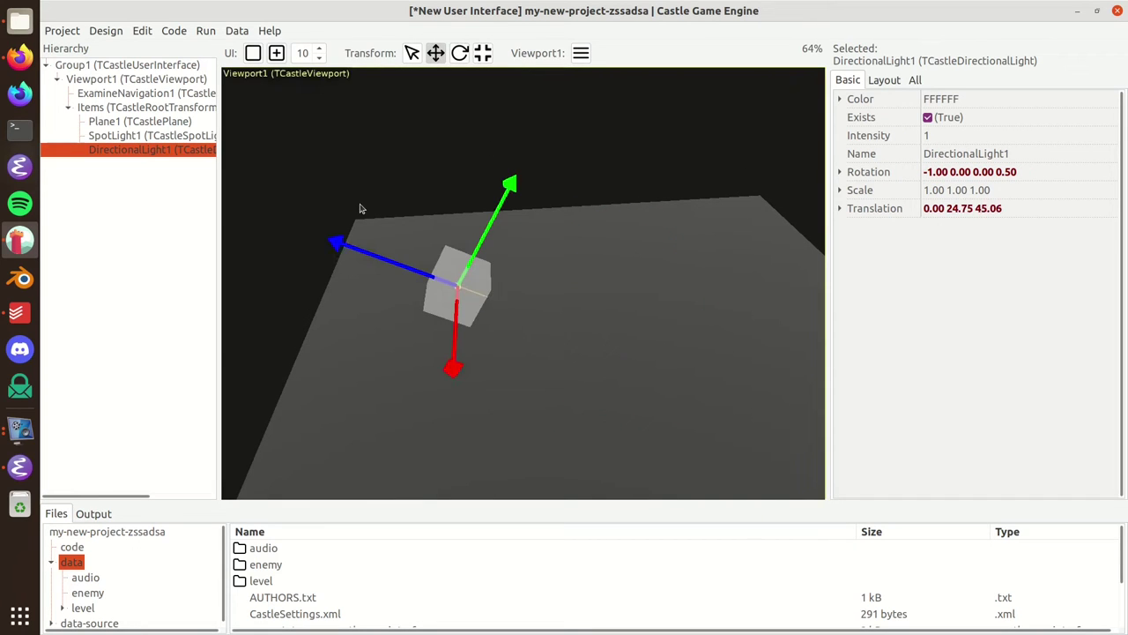
{"action": "left_click", "coordinate": [460, 53]}
{"action": "left_click_drag", "start_coordinate": [441, 169], "coordinate": [498, 84]}
{"action": "left_click", "coordinate": [436, 53]}
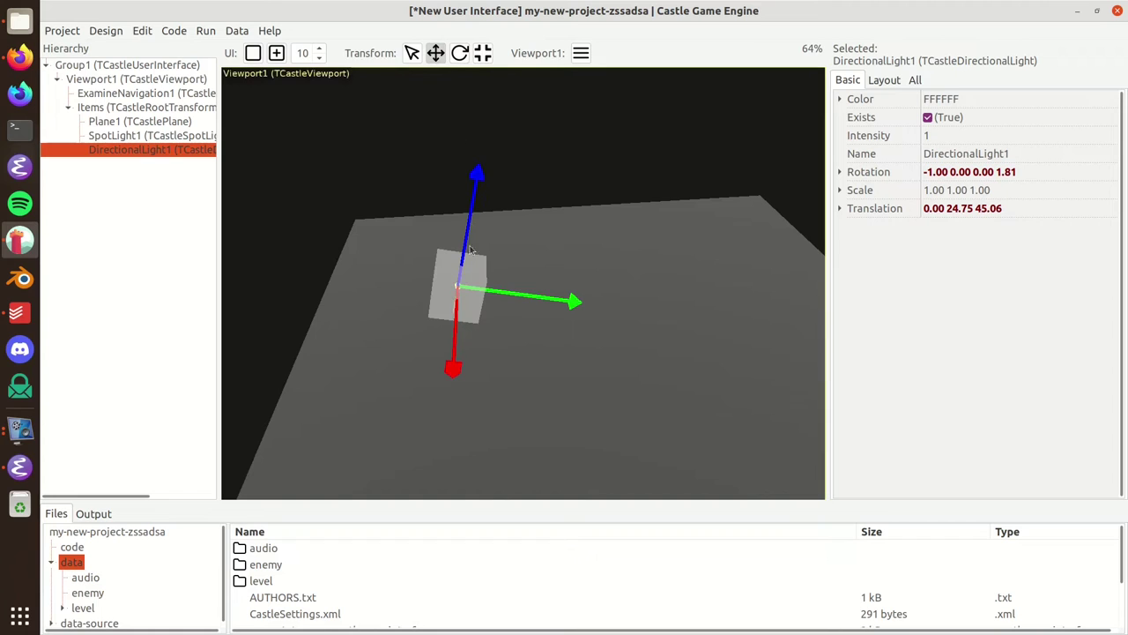
{"action": "left_click_drag", "start_coordinate": [475, 218], "coordinate": [621, 216]}
{"action": "mouse_move", "coordinate": [604, 172]}
{"action": "left_mouse_down"}
{"action": "mouse_move", "coordinate": [621, 77]}
{"action": "mouse_move", "coordinate": [595, 175]}
{"action": "left_mouse_up"}
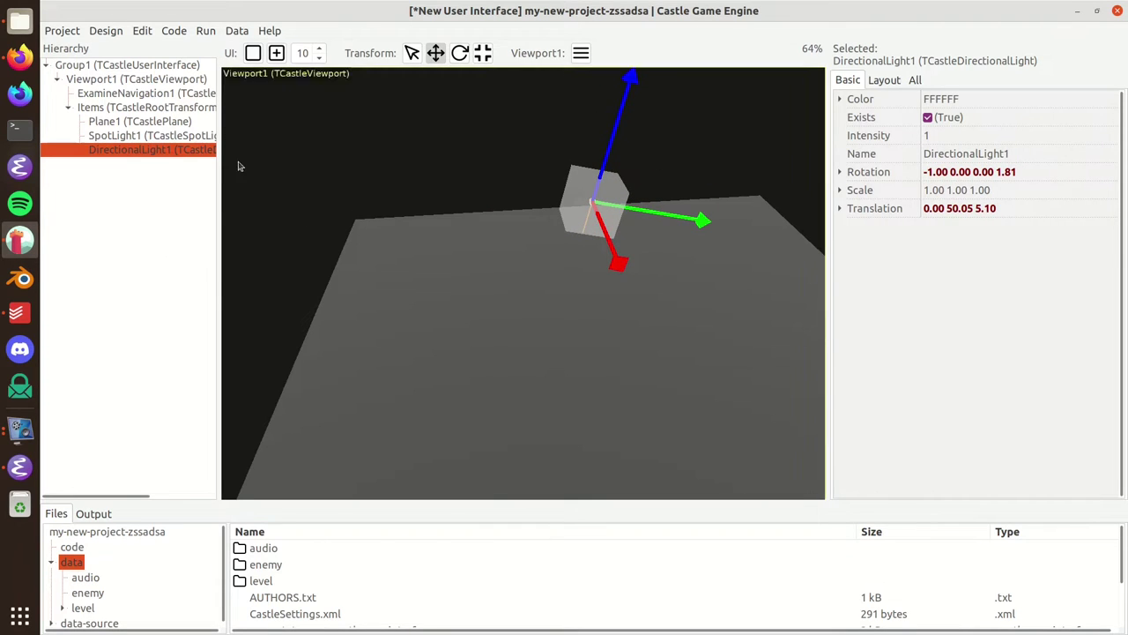
Reselect DirectionalLight1 and inspect its colour in the Inspector
{"action": "left_click", "coordinate": [467, 342]}
{"action": "scroll", "coordinate": [623, 270], "scroll_direction": "up", "scroll_amount": 8}
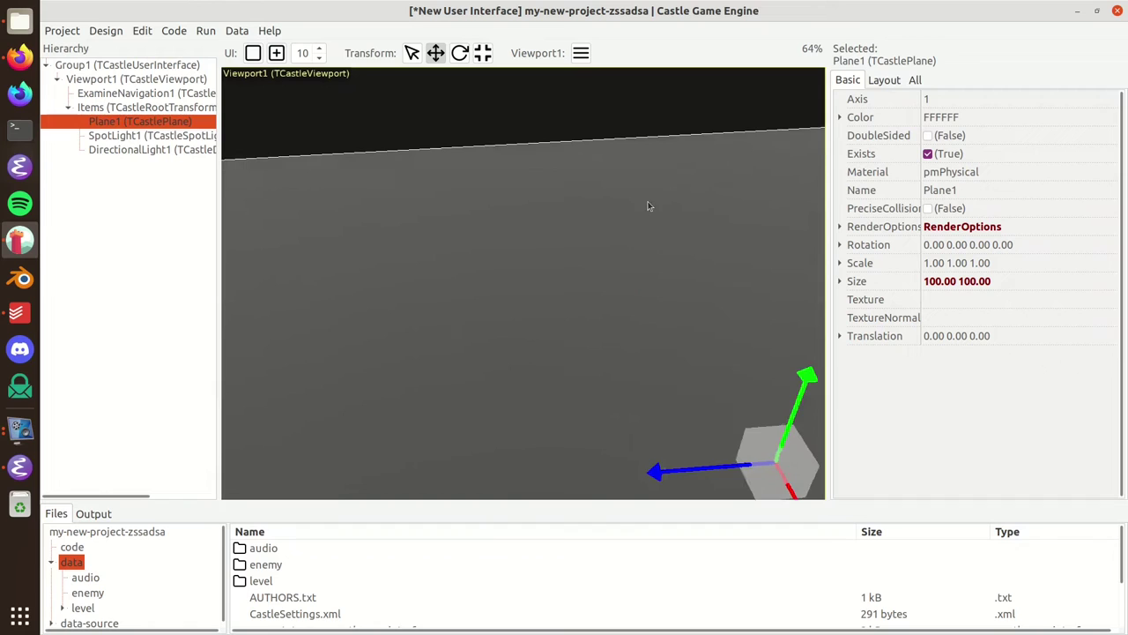
{"action": "left_click", "coordinate": [444, 188]}
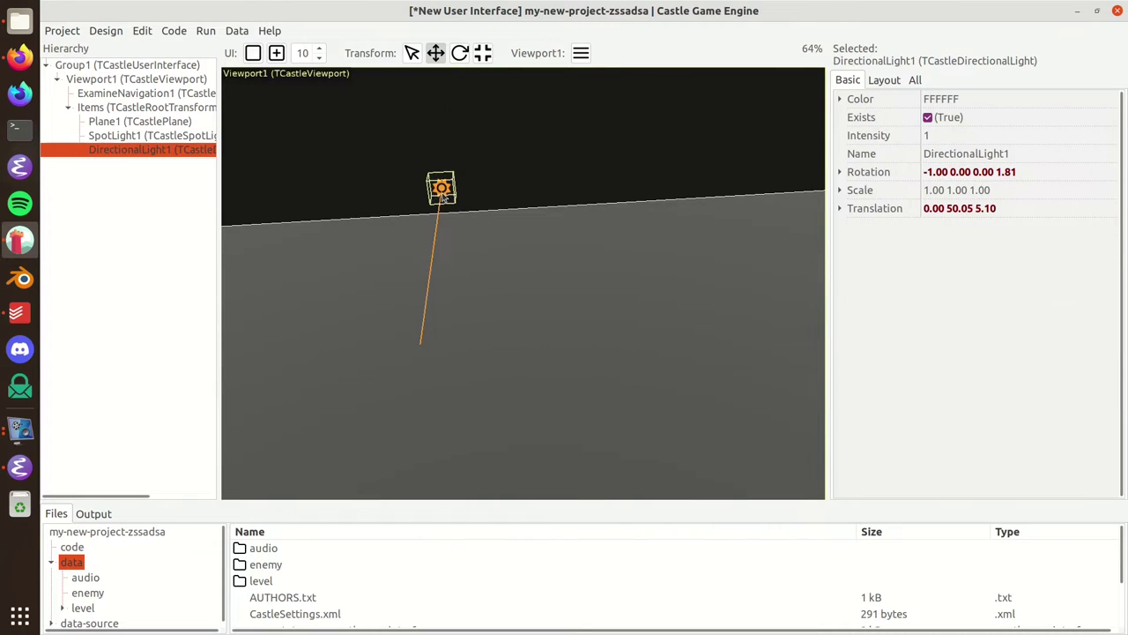
{"action": "scroll", "coordinate": [559, 252], "scroll_direction": "down", "scroll_amount": 5}
{"action": "scroll", "coordinate": [590, 348], "scroll_direction": "down", "scroll_amount": 1}
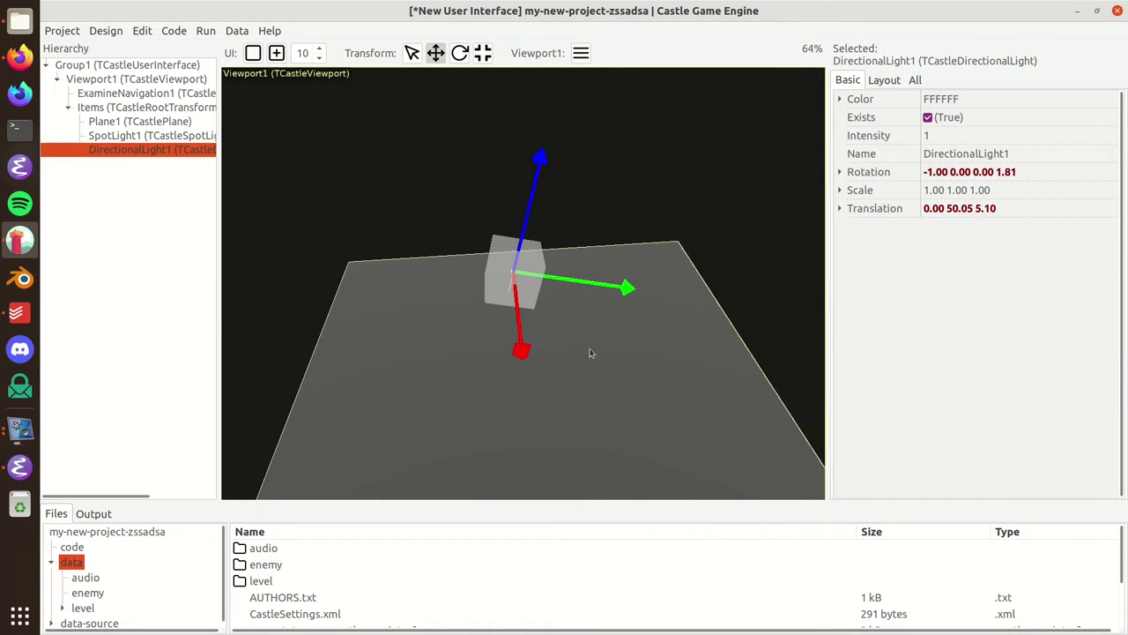
{"action": "scroll", "coordinate": [493, 339], "scroll_direction": "up", "scroll_amount": 1}
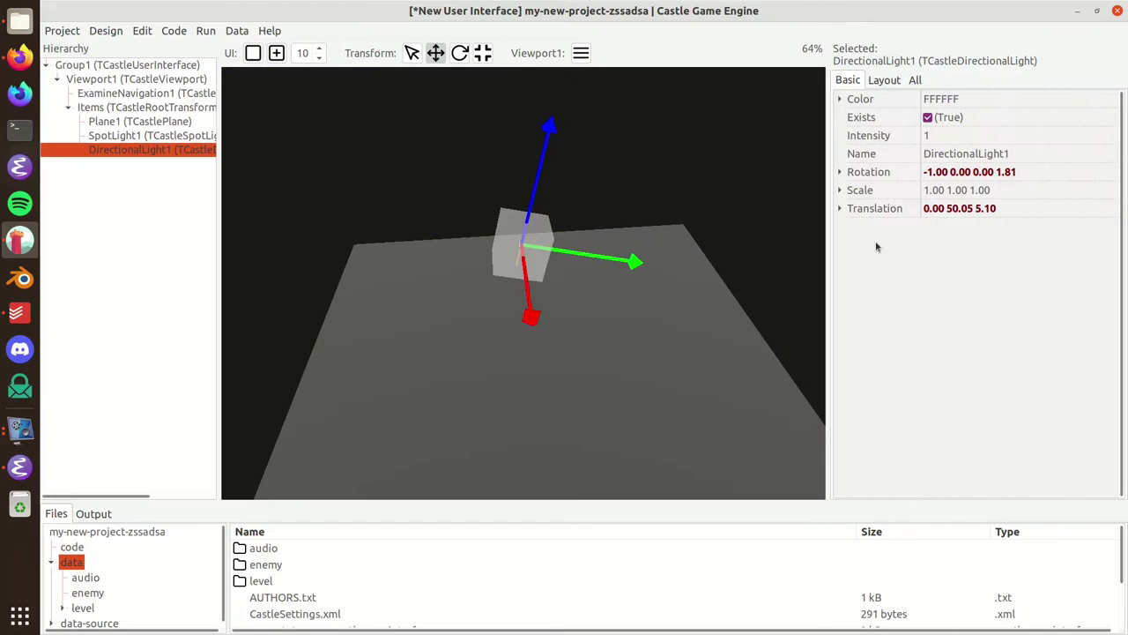
{"action": "left_click", "coordinate": [983, 101]}
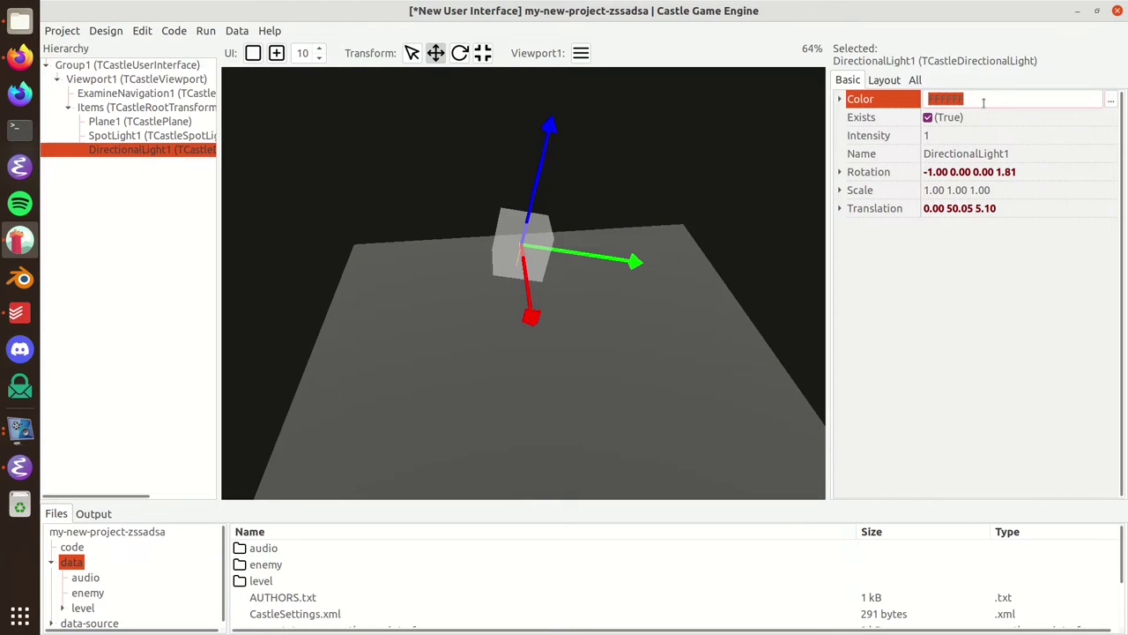
Edit the directional light's Intensity, trying a value of 100
{"action": "left_click", "coordinate": [964, 135]}
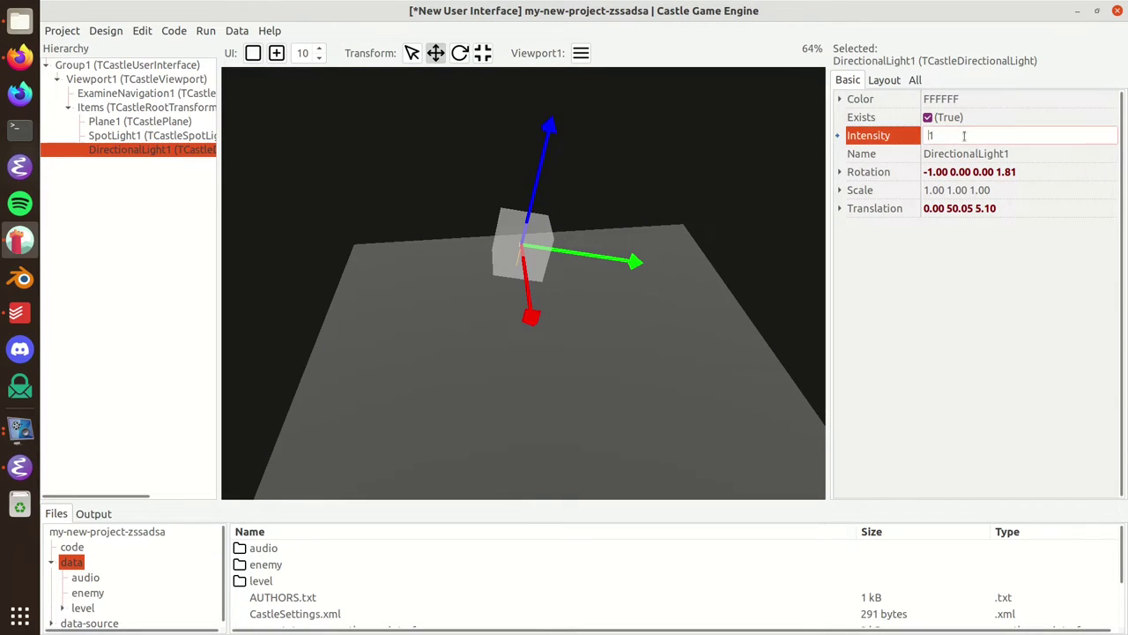
{"action": "type", "text": "00"}
{"action": "key", "text": "Return"}
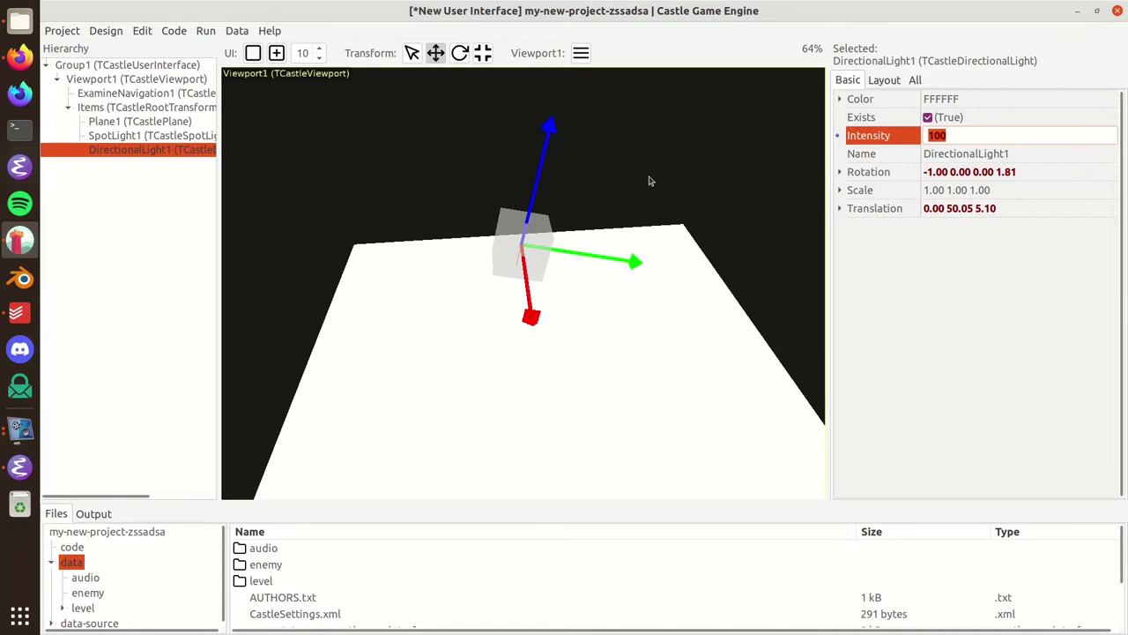
{"action": "left_click", "coordinate": [72, 35]}
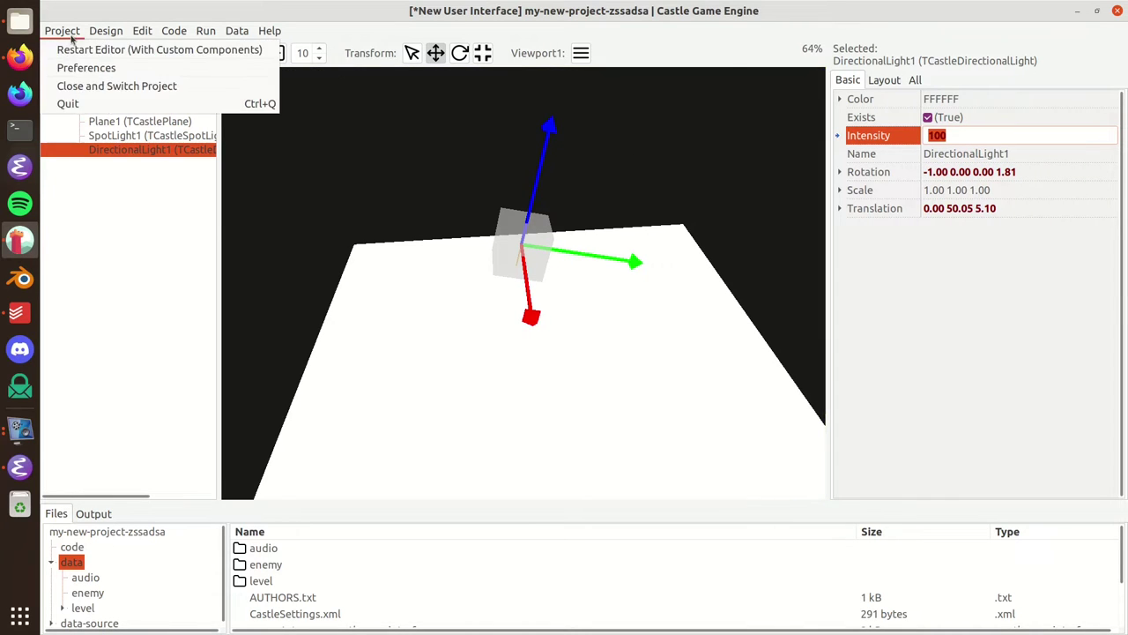
{"action": "left_click", "coordinate": [211, 248]}
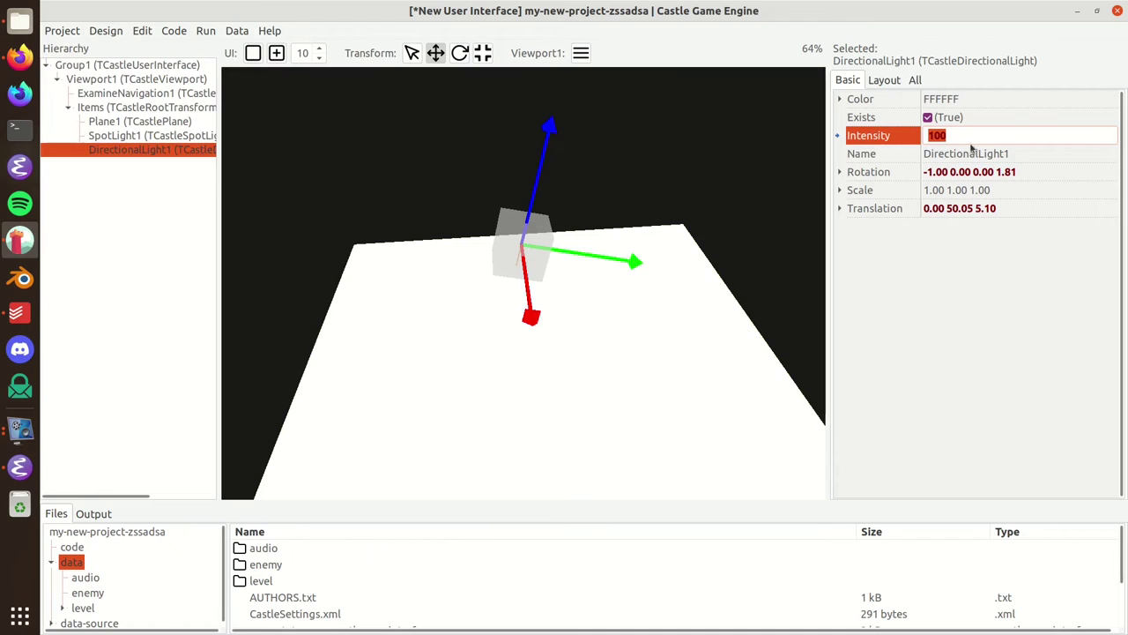
{"action": "key", "text": "BackSpace"}
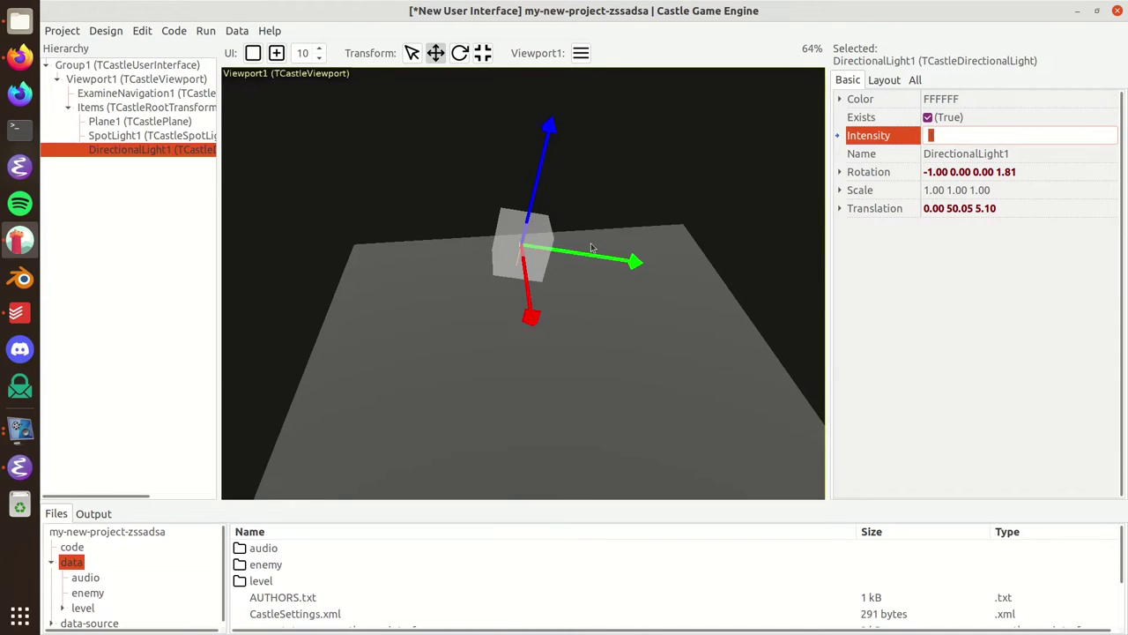
Save the design as sa.castle-user-interface using Save As (Ctrl+Shift+S)
{"action": "key", "text": "ctrl+shift+s"}
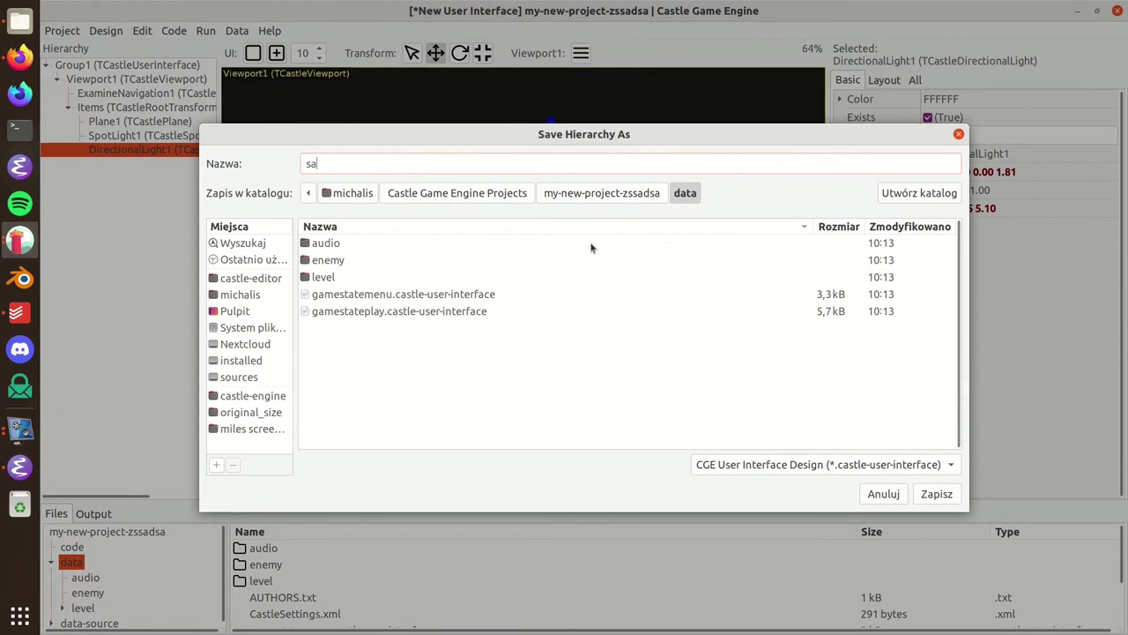
{"action": "type", "text": "sa"}
{"action": "key", "text": "Return"}
{"action": "scroll", "coordinate": [399, 621], "scroll_direction": "down", "scroll_amount": 2}
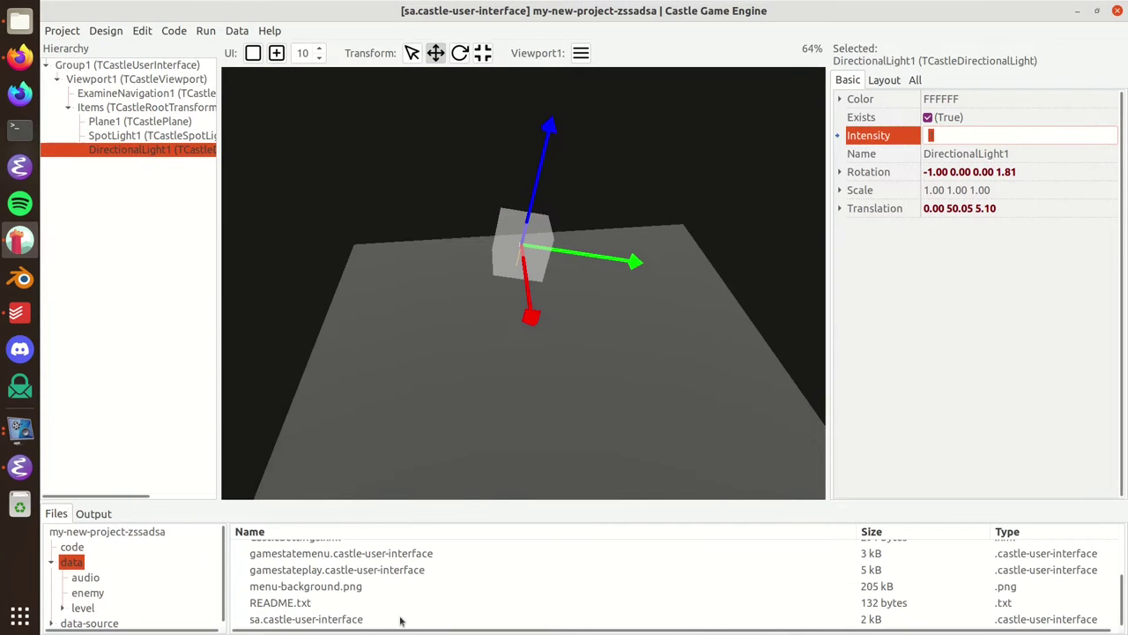
Open gamestateplay.castle-user-interface and untick SceneLevel's ReceiveSceneLights under RenderOptions
{"action": "double_click", "coordinate": [350, 571]}
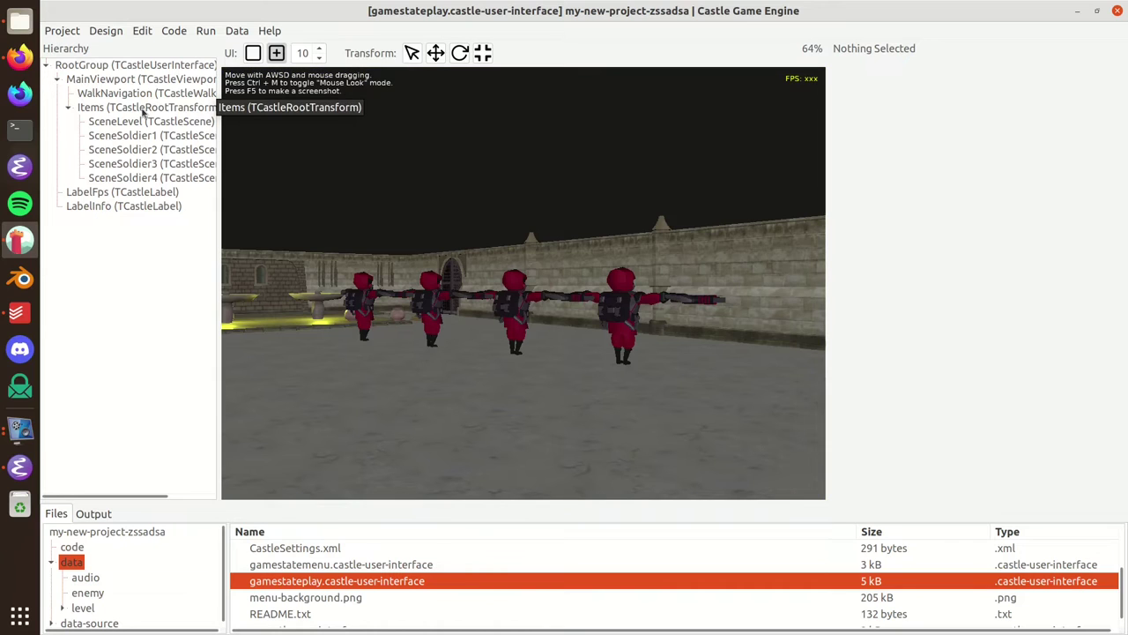
{"action": "left_click", "coordinate": [665, 213]}
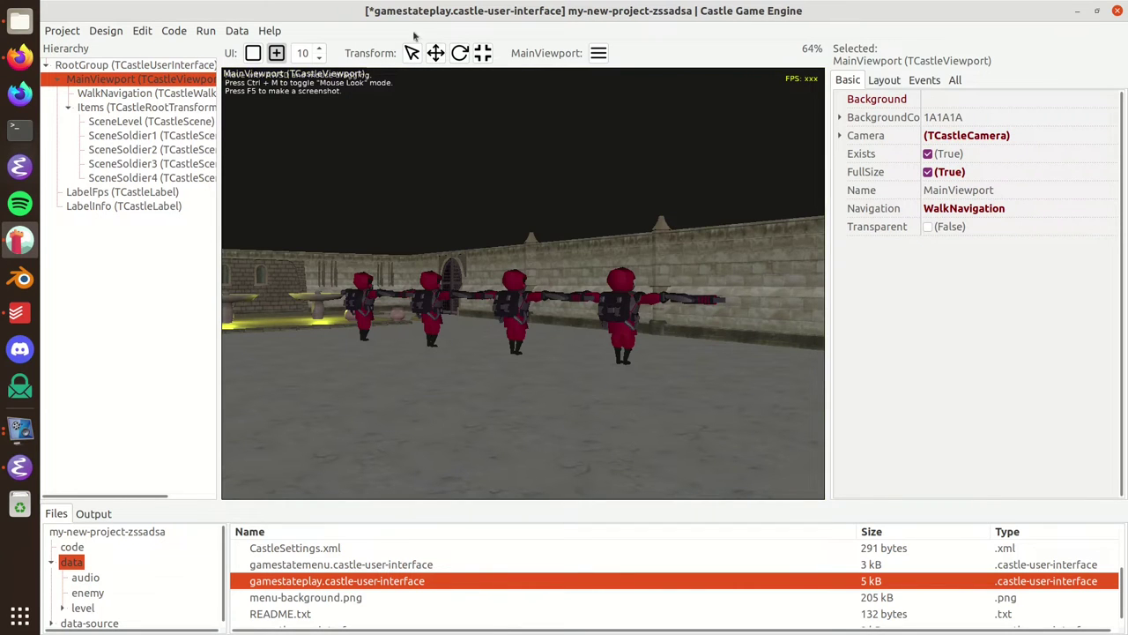
{"action": "left_click", "coordinate": [155, 124]}
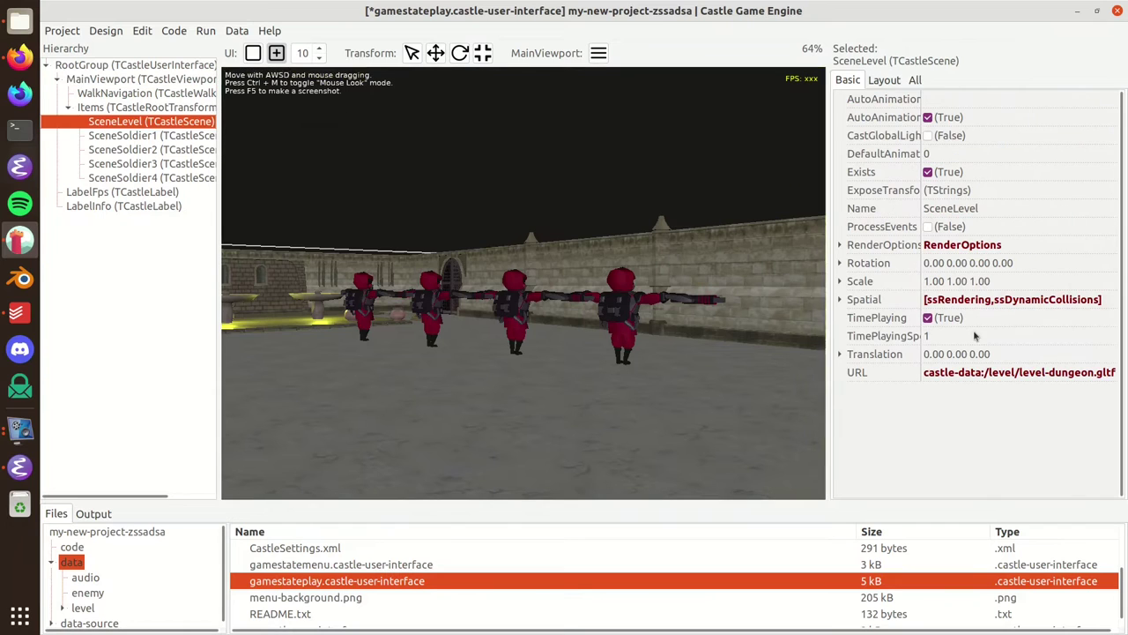
{"action": "left_click", "coordinate": [840, 245]}
{"action": "scroll", "coordinate": [964, 344], "scroll_direction": "down", "scroll_amount": 4}
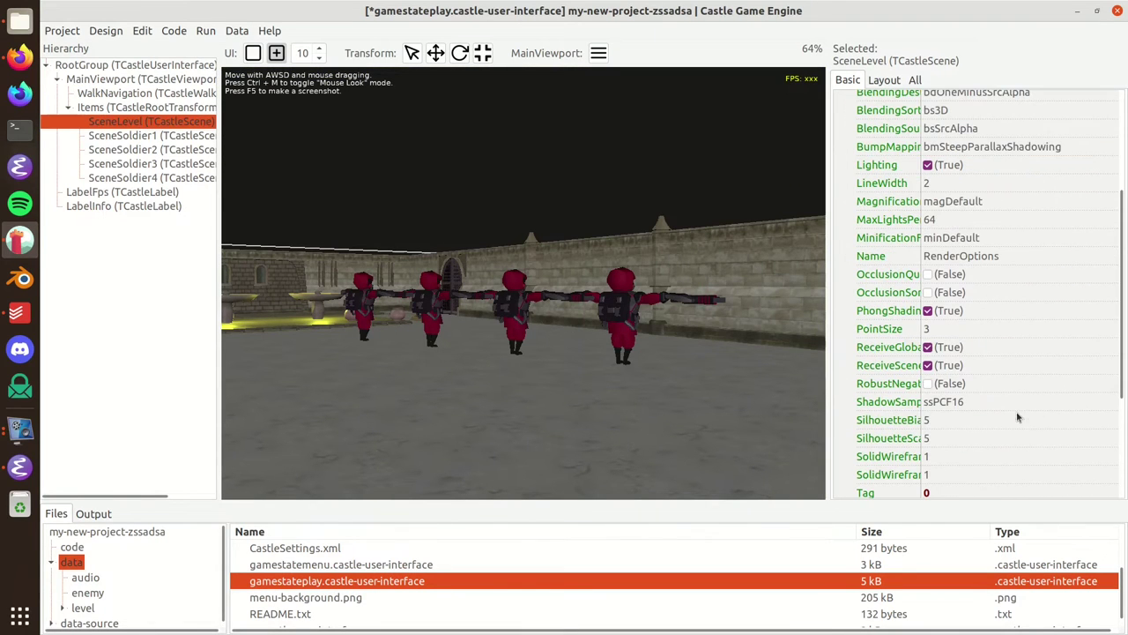
{"action": "left_click_drag", "start_coordinate": [921, 350], "coordinate": [1016, 351]}
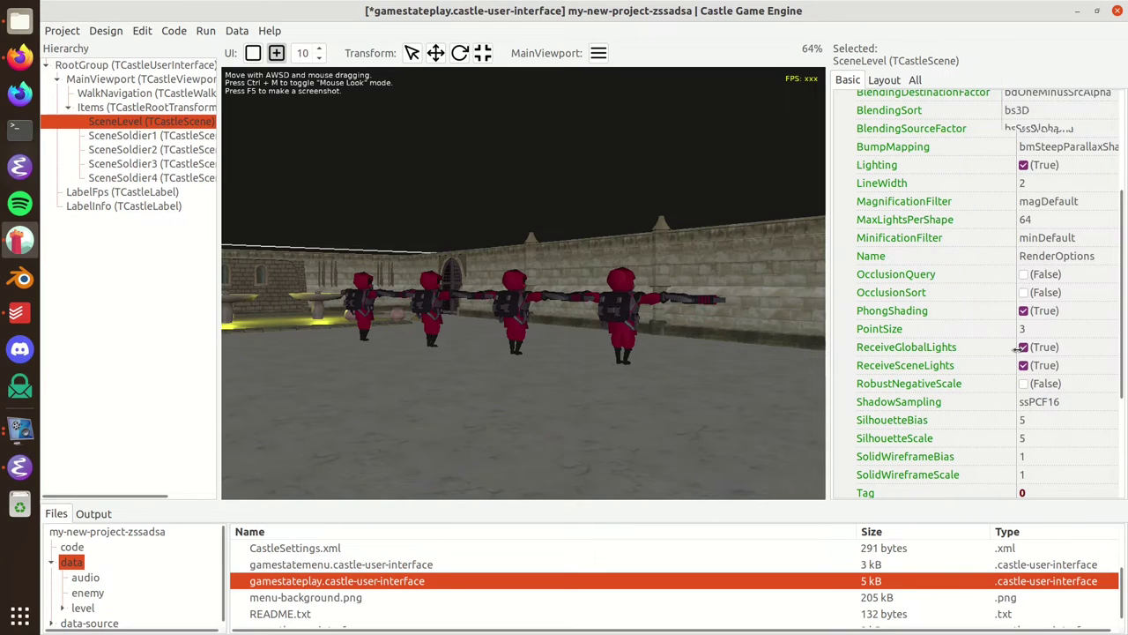
{"action": "left_click", "coordinate": [1025, 369]}
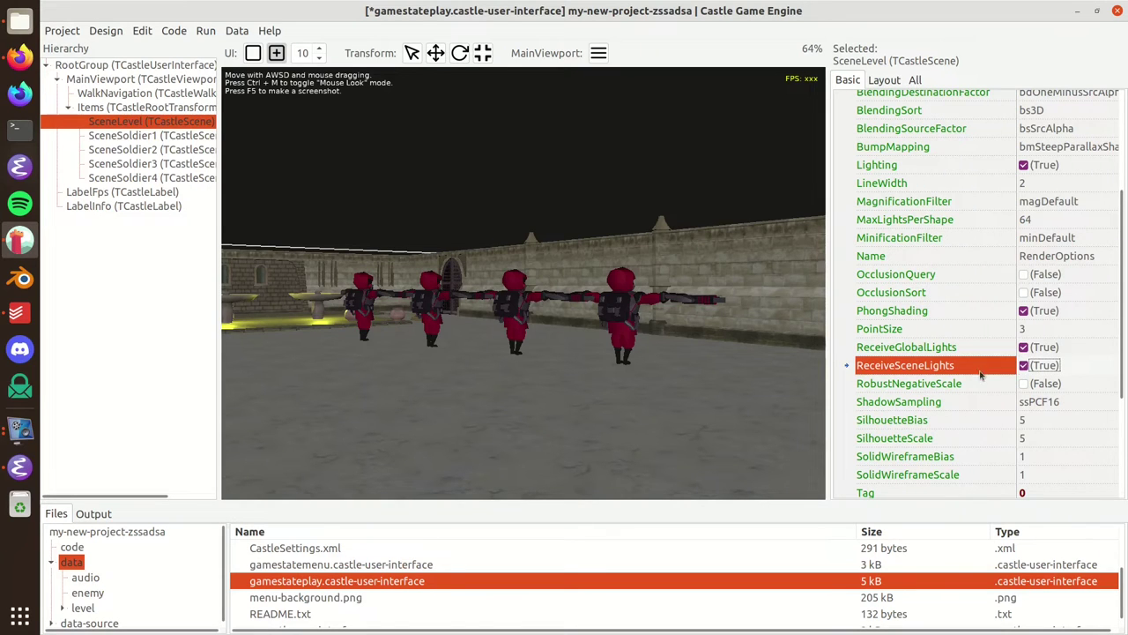
{"action": "left_click", "coordinate": [1024, 365]}
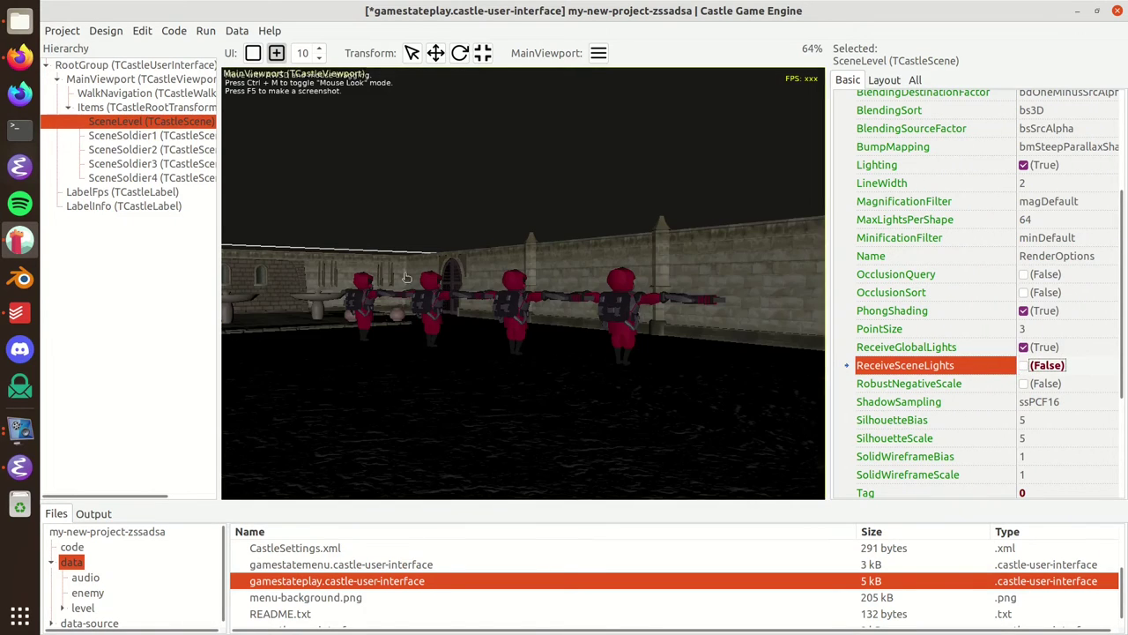
Inspect the Items group's main scene choice and the viewport's navigation options
{"action": "left_click", "coordinate": [170, 110]}
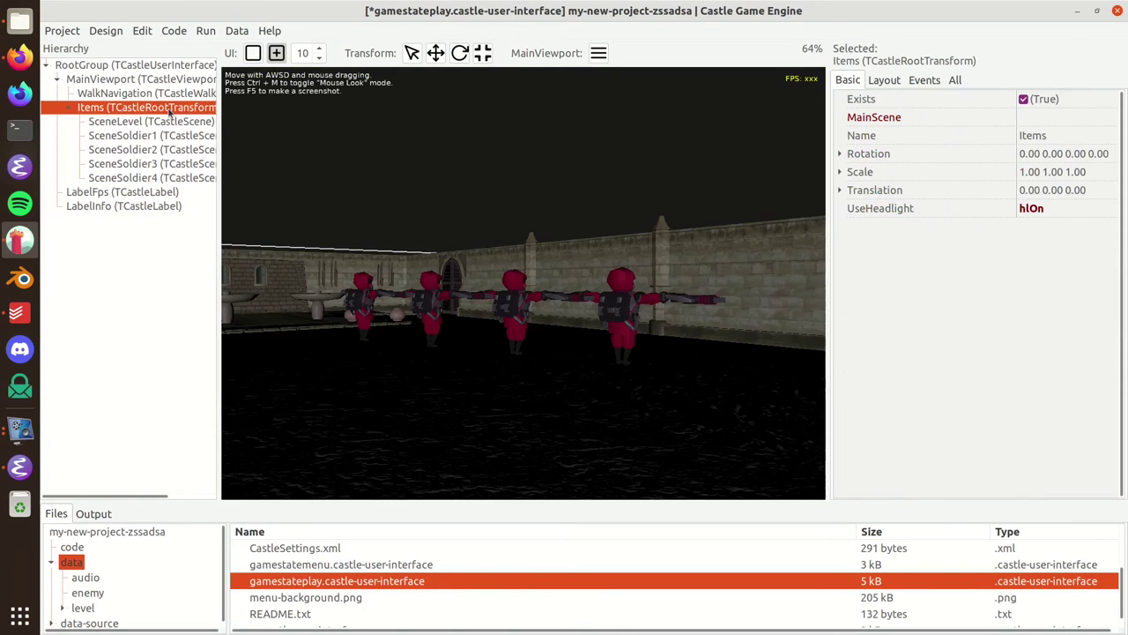
{"action": "left_click", "coordinate": [1044, 120]}
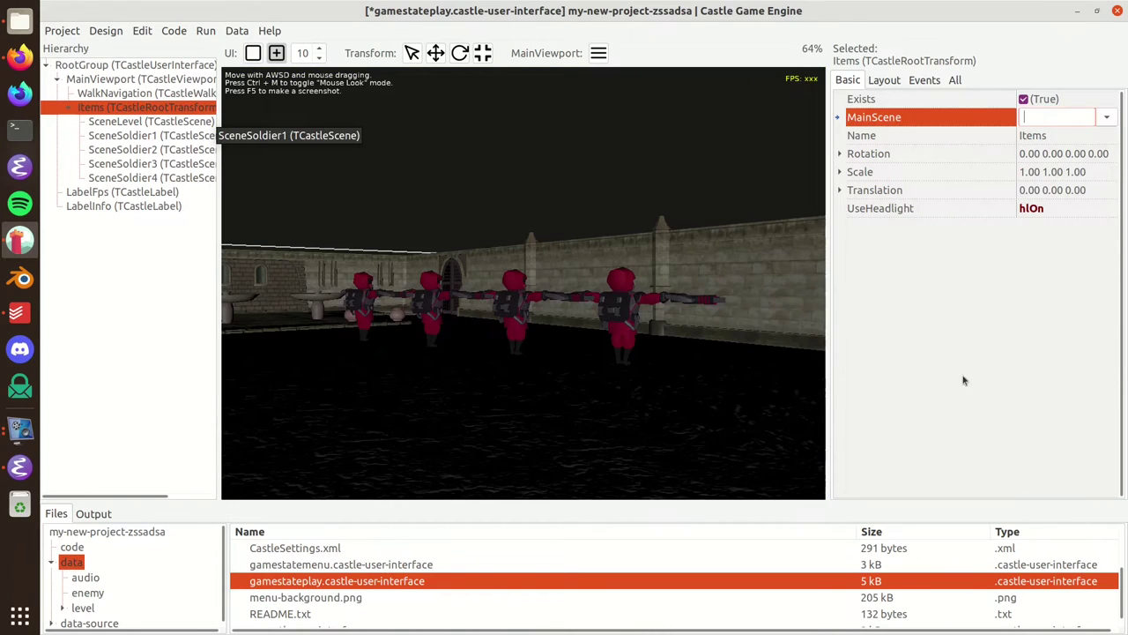
{"action": "left_click", "coordinate": [631, 211]}
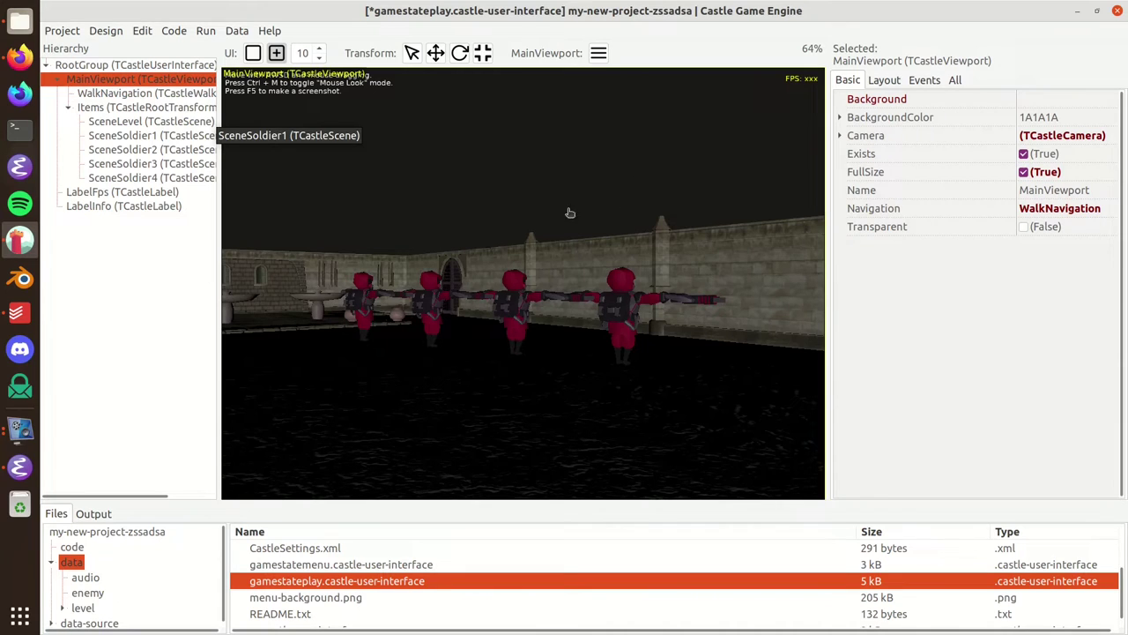
{"action": "left_click", "coordinate": [143, 109]}
{"action": "left_click", "coordinate": [708, 217]}
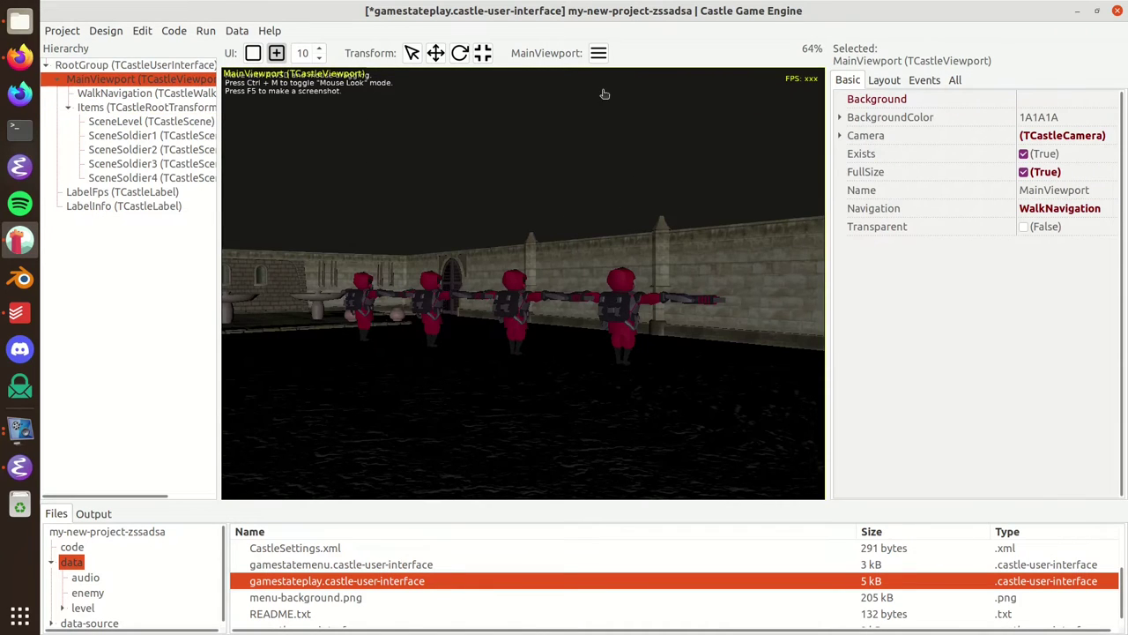
{"action": "left_click", "coordinate": [598, 53]}
Switch the main viewport's navigation to Examine and orbit to see more of the floor
{"action": "mouse_move", "coordinate": [663, 136]}
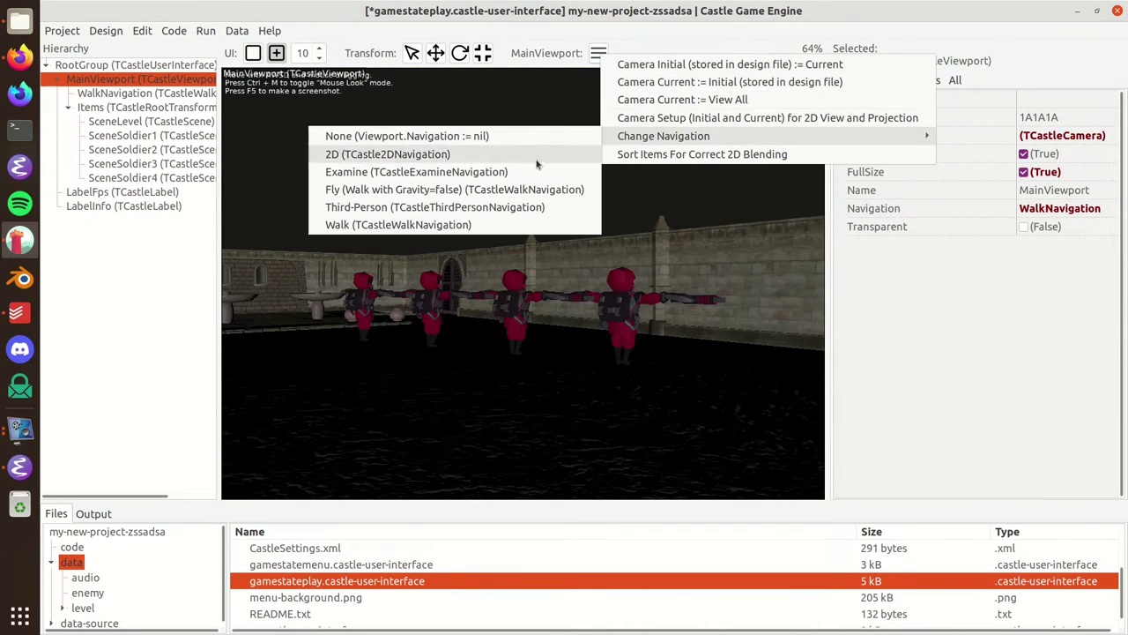
{"action": "left_click", "coordinate": [513, 175]}
{"action": "left_click", "coordinate": [710, 171]}
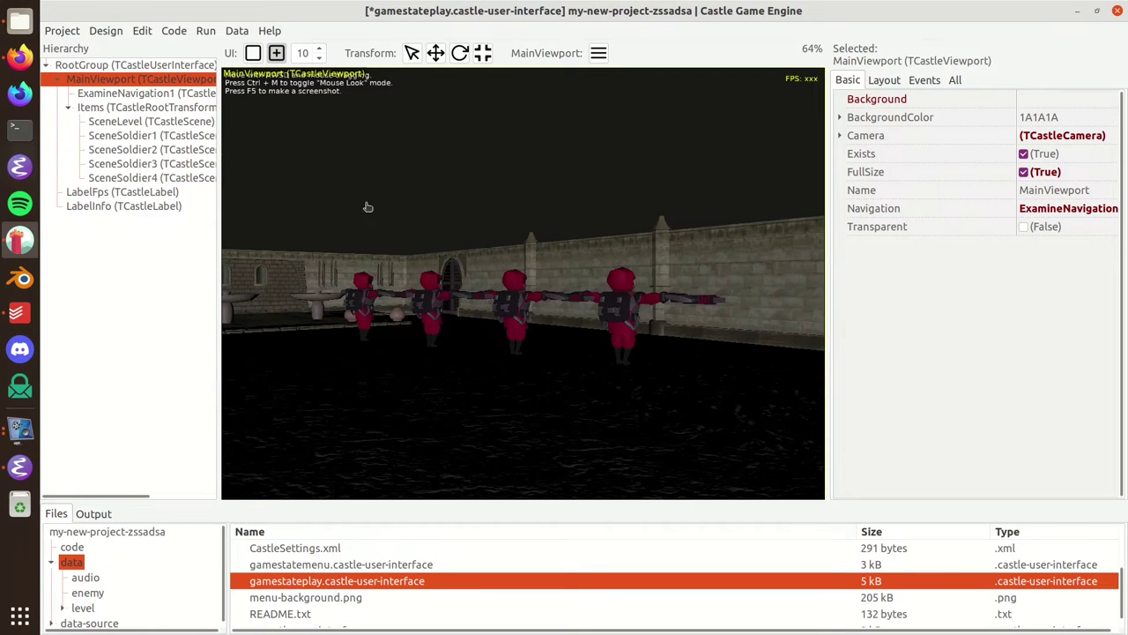
{"action": "left_click", "coordinate": [254, 53]}
{"action": "left_click_drag", "start_coordinate": [595, 144], "coordinate": [330, 212]}
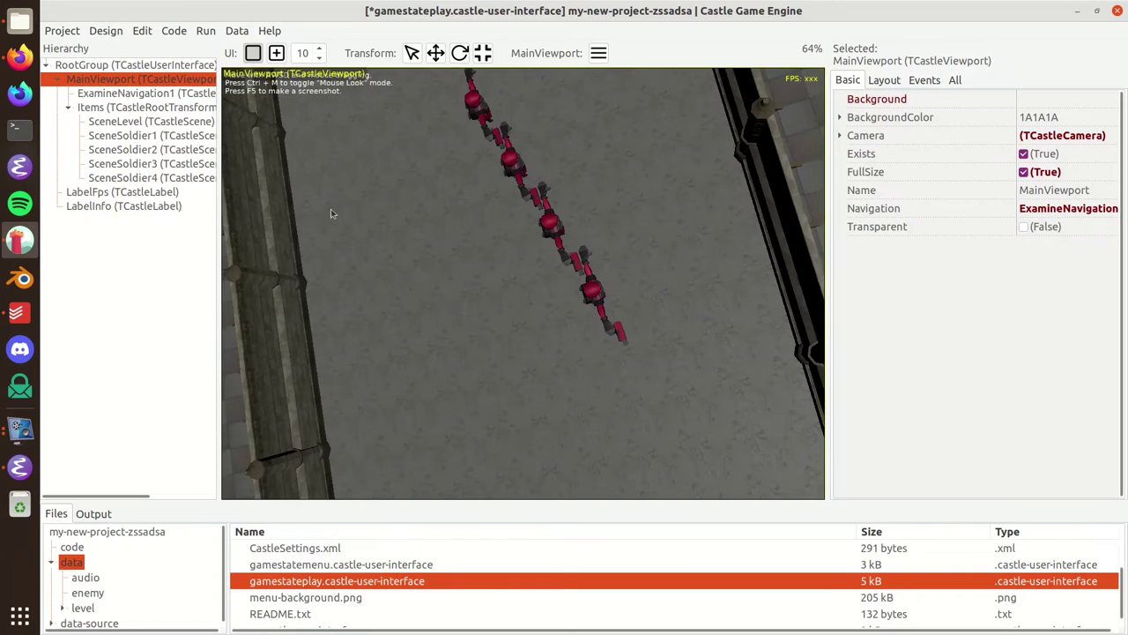
Set the Items group's UseHeadlight to hlOff, darkening the level
{"action": "left_click", "coordinate": [112, 108]}
{"action": "left_click", "coordinate": [1020, 208]}
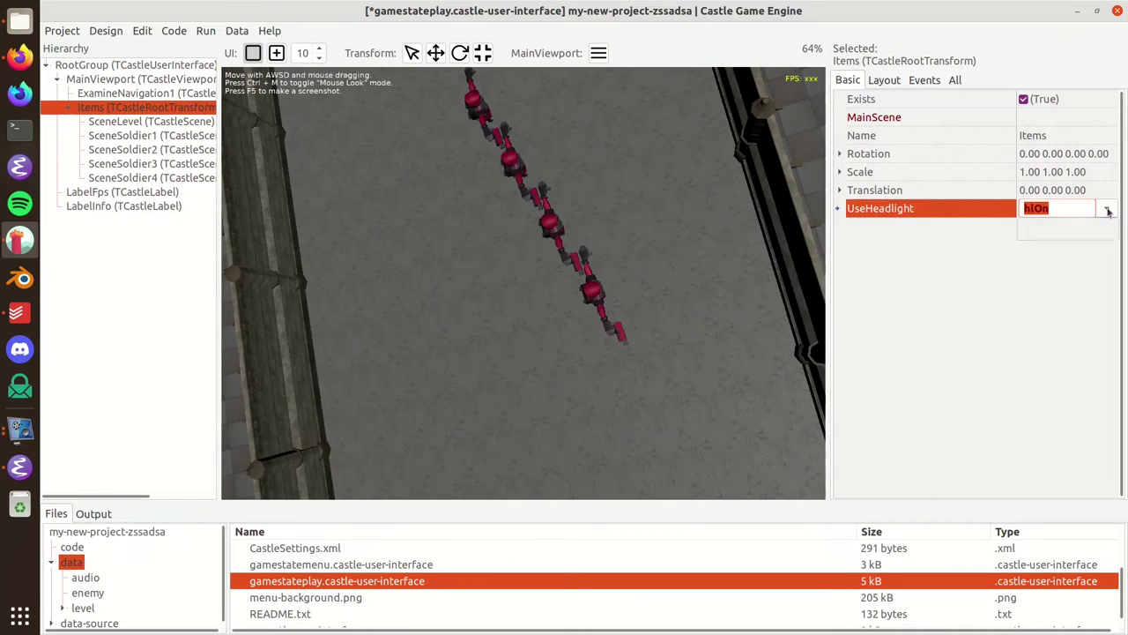
{"action": "left_click", "coordinate": [1108, 210]}
{"action": "left_click", "coordinate": [1075, 250]}
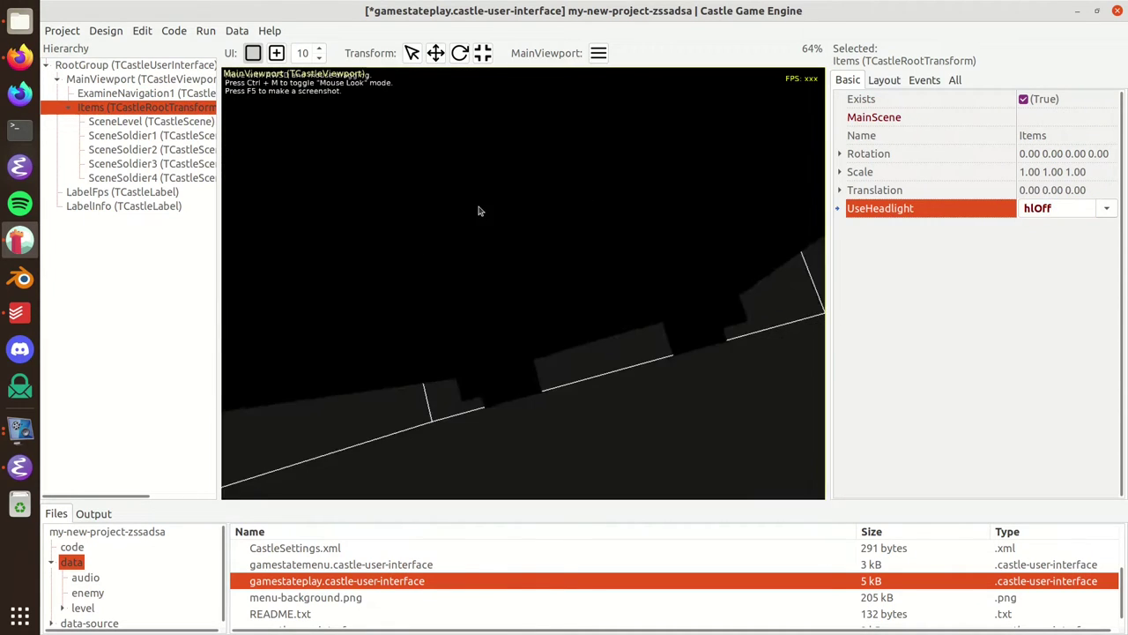
{"action": "left_click_drag", "start_coordinate": [479, 210], "coordinate": [512, 256]}
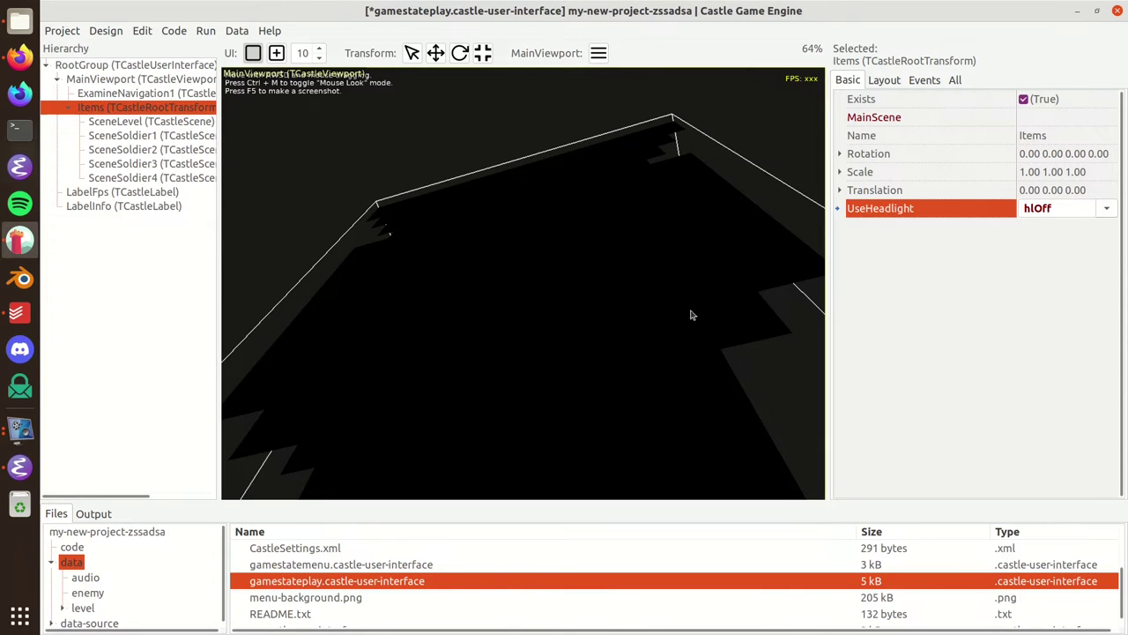
{"action": "left_click_drag", "start_coordinate": [692, 315], "coordinate": [499, 402]}
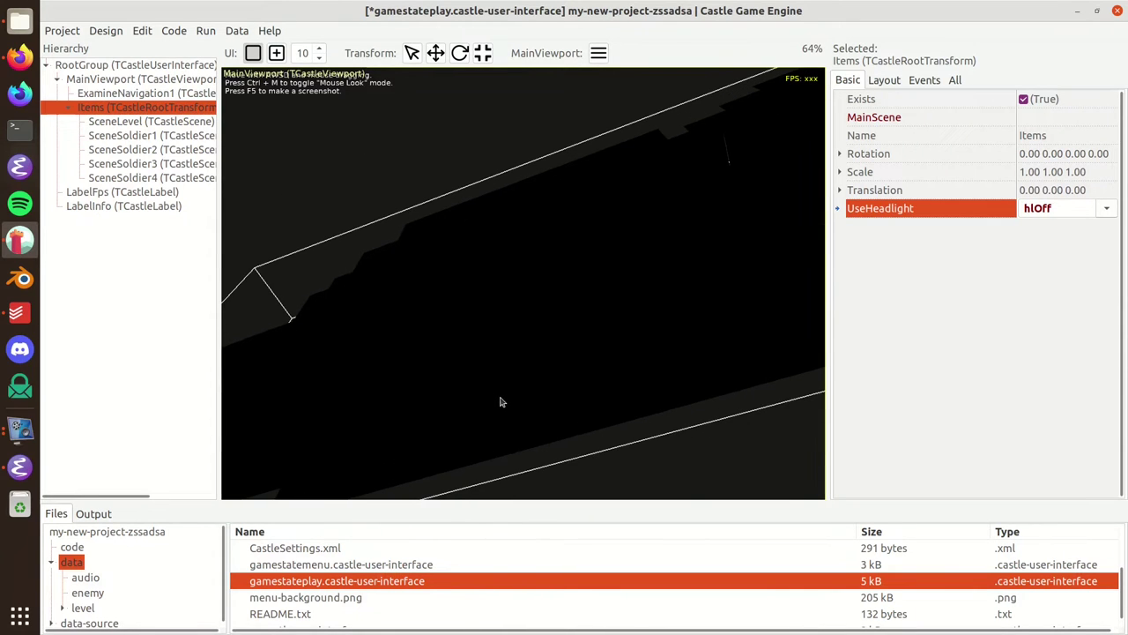
Step through SceneSoldier1–4 and SceneLevel in the Hierarchy, ending on the Items group
{"action": "left_click", "coordinate": [130, 136]}
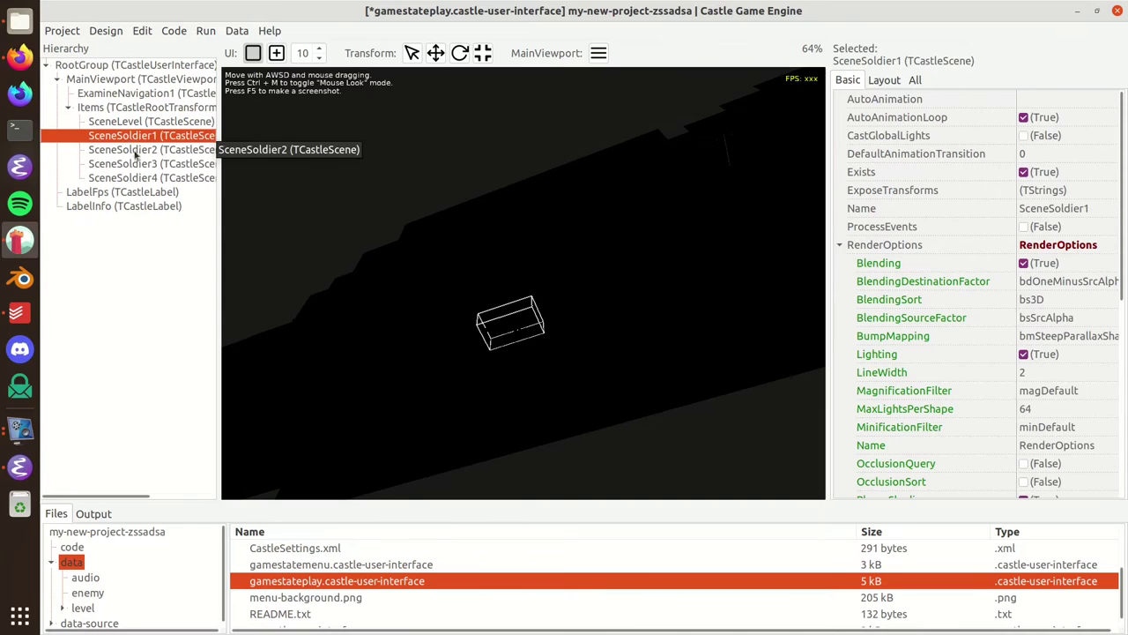
{"action": "left_click", "coordinate": [136, 151], "text": "ctrl"}
{"action": "left_click", "coordinate": [141, 168]}
{"action": "left_click", "coordinate": [146, 179]}
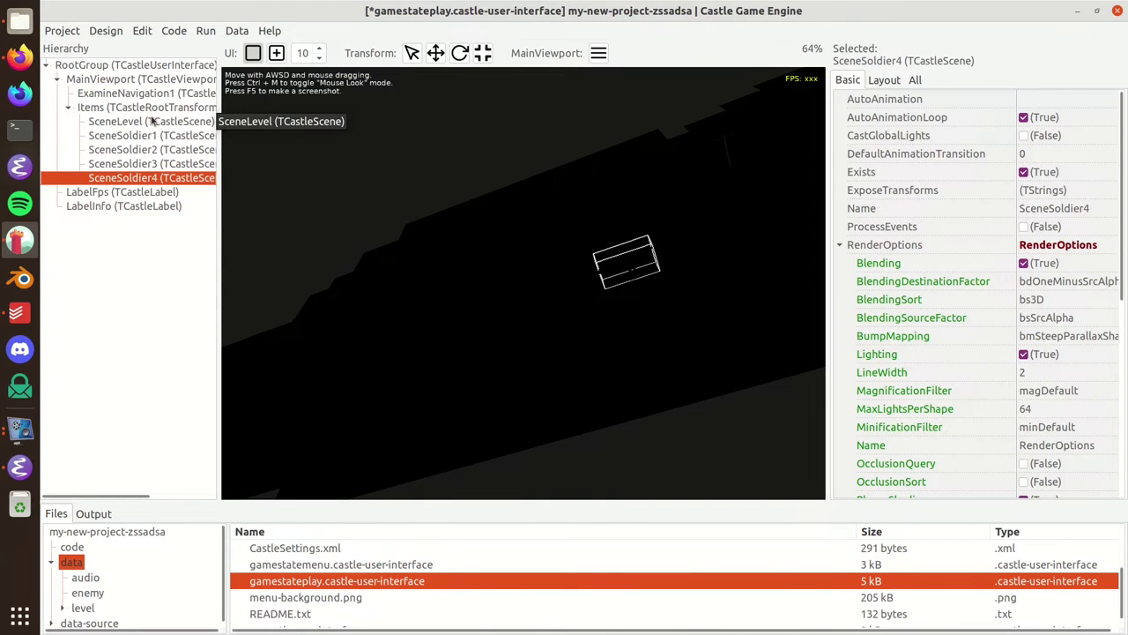
{"action": "left_click", "coordinate": [156, 122]}
{"action": "left_click", "coordinate": [156, 107]}
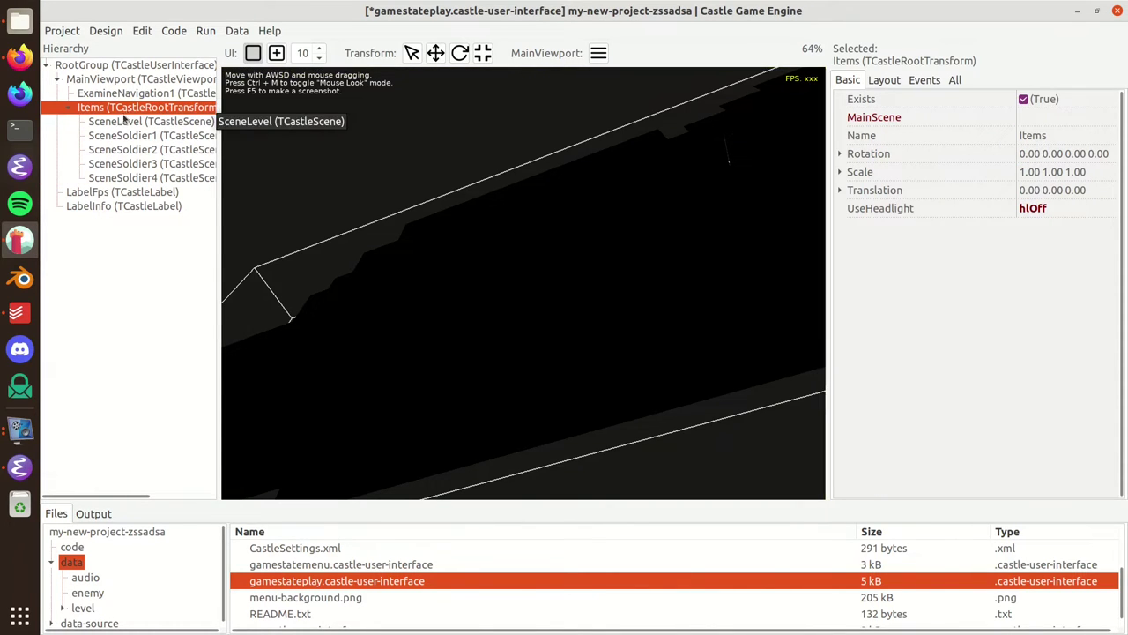
Add a transform reference under the Items group
{"action": "right_click", "coordinate": [131, 107]}
{"action": "mouse_move", "coordinate": [154, 113]}
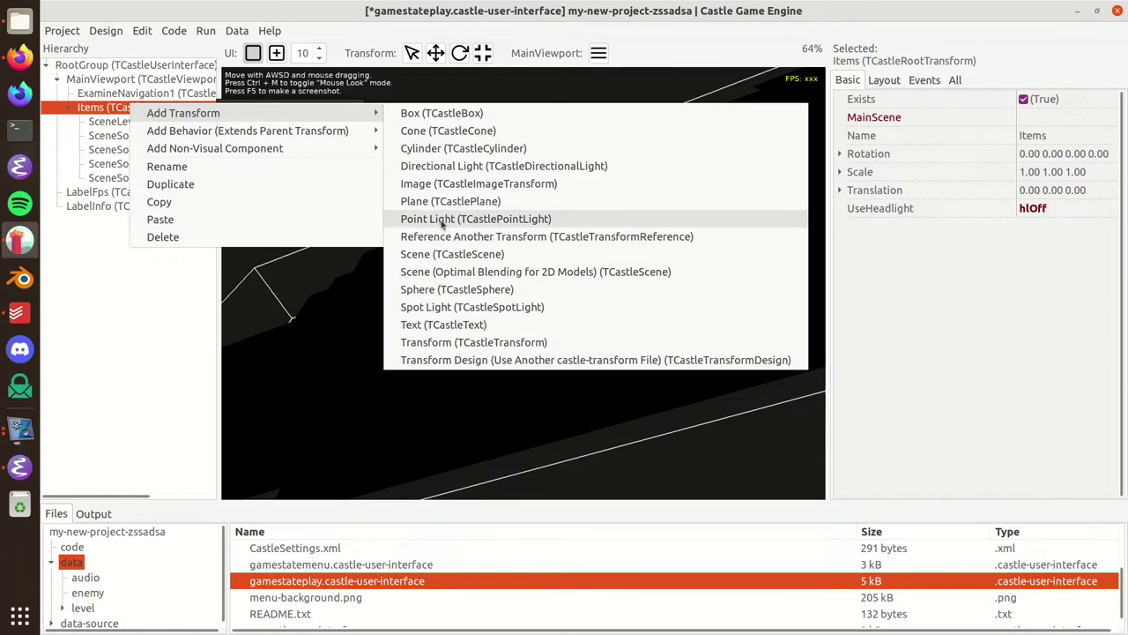
{"action": "left_click", "coordinate": [476, 236]}
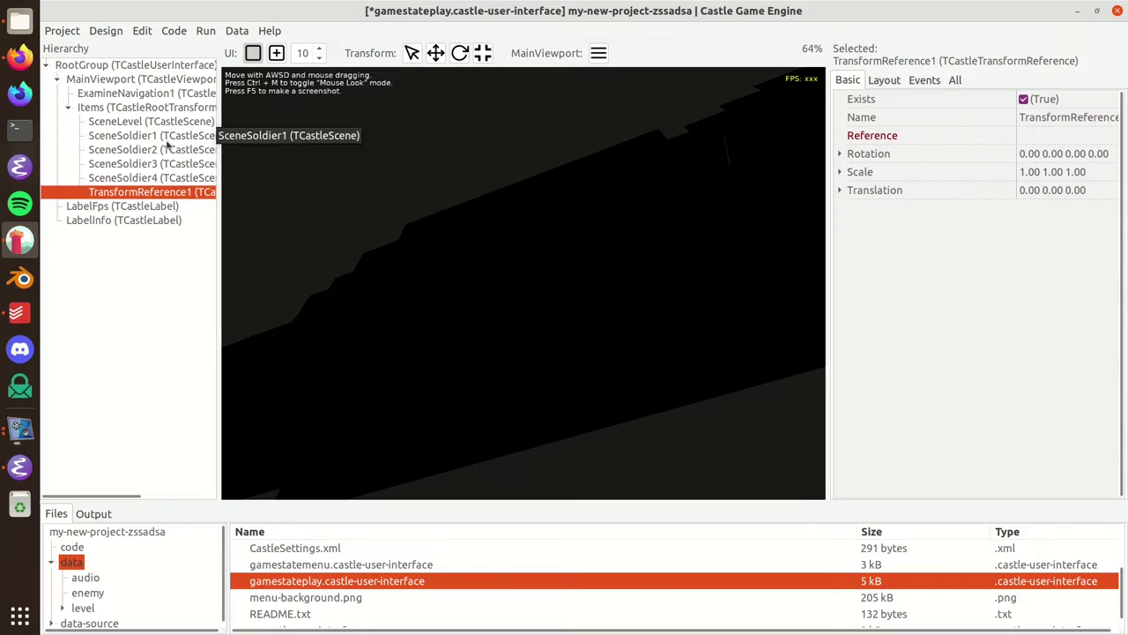
Delete the unwanted TransformReference1 and bring up the Items group's context menu
{"action": "left_click", "coordinate": [152, 164]}
{"action": "left_click", "coordinate": [151, 195]}
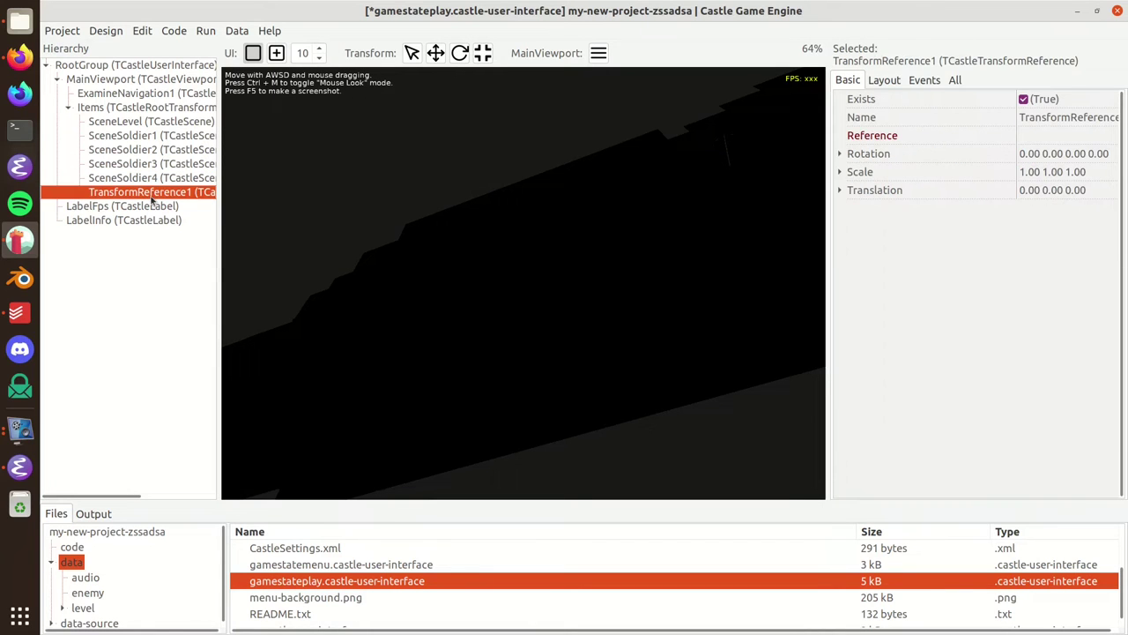
{"action": "key", "text": "Delete"}
{"action": "right_click", "coordinate": [86, 107]}
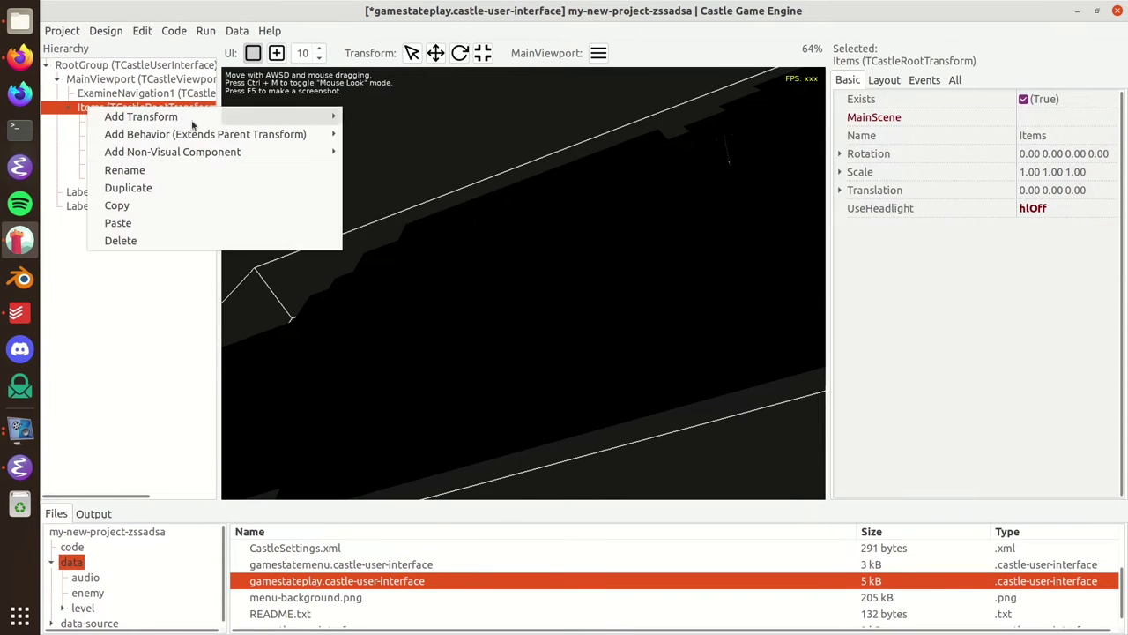
Add a point light under Items and move it up above the soldiers
{"action": "mouse_move", "coordinate": [141, 116]}
{"action": "left_click", "coordinate": [440, 222]}
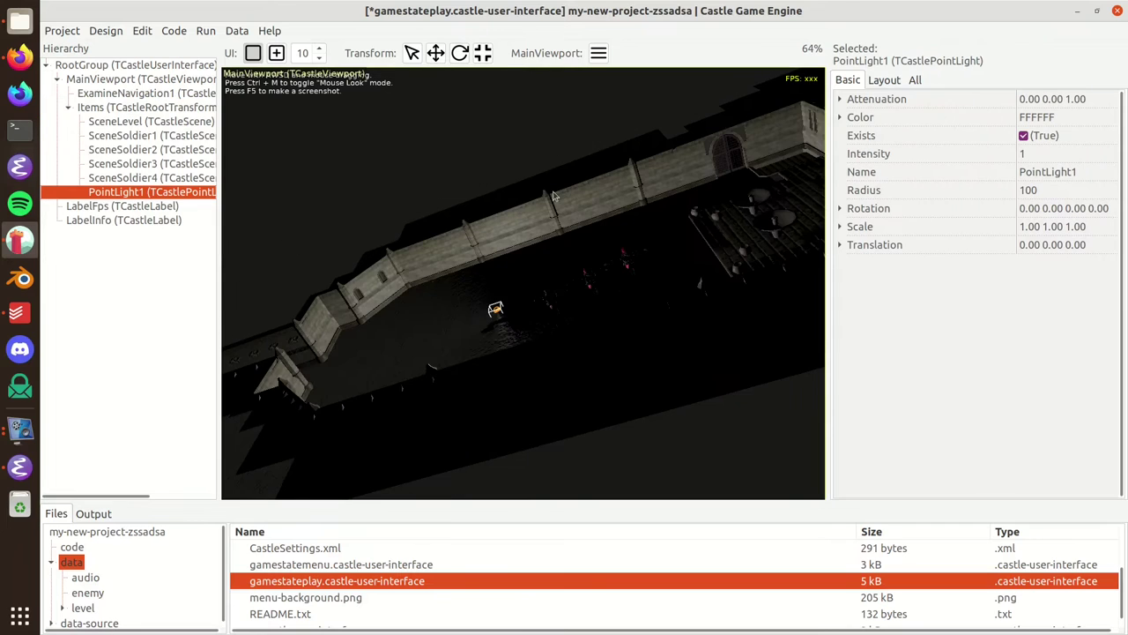
{"action": "scroll", "coordinate": [479, 318], "scroll_direction": "up", "scroll_amount": 5}
{"action": "left_click", "coordinate": [435, 53]}
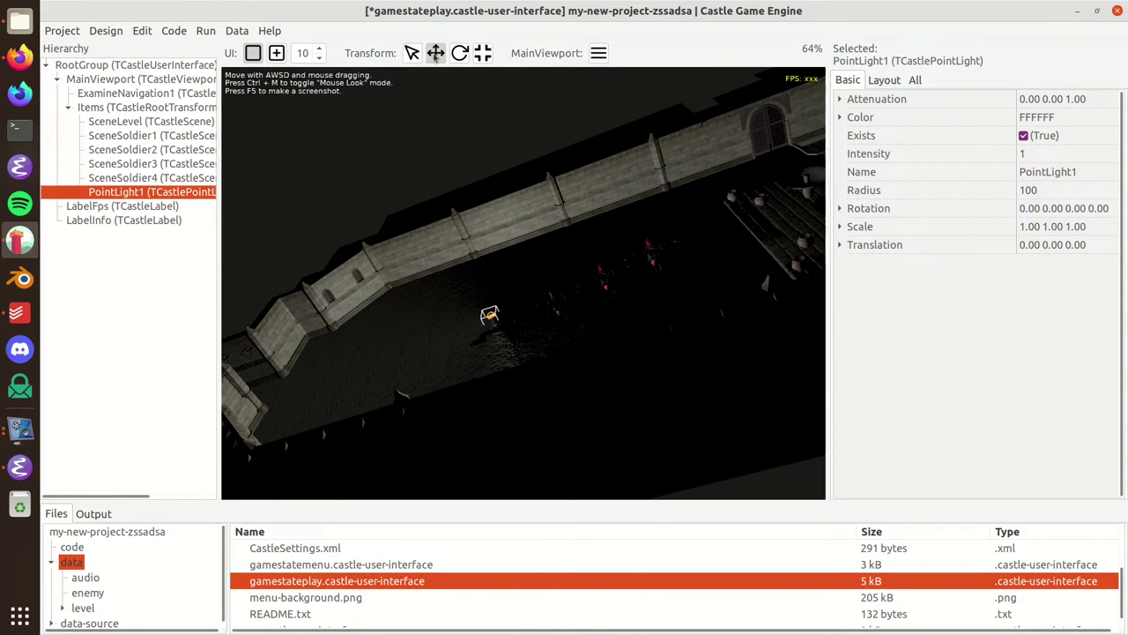
{"action": "left_click_drag", "start_coordinate": [473, 278], "coordinate": [573, 249]}
{"action": "left_click", "coordinate": [483, 319]}
{"action": "scroll", "coordinate": [483, 319], "scroll_direction": "down", "scroll_amount": 3}
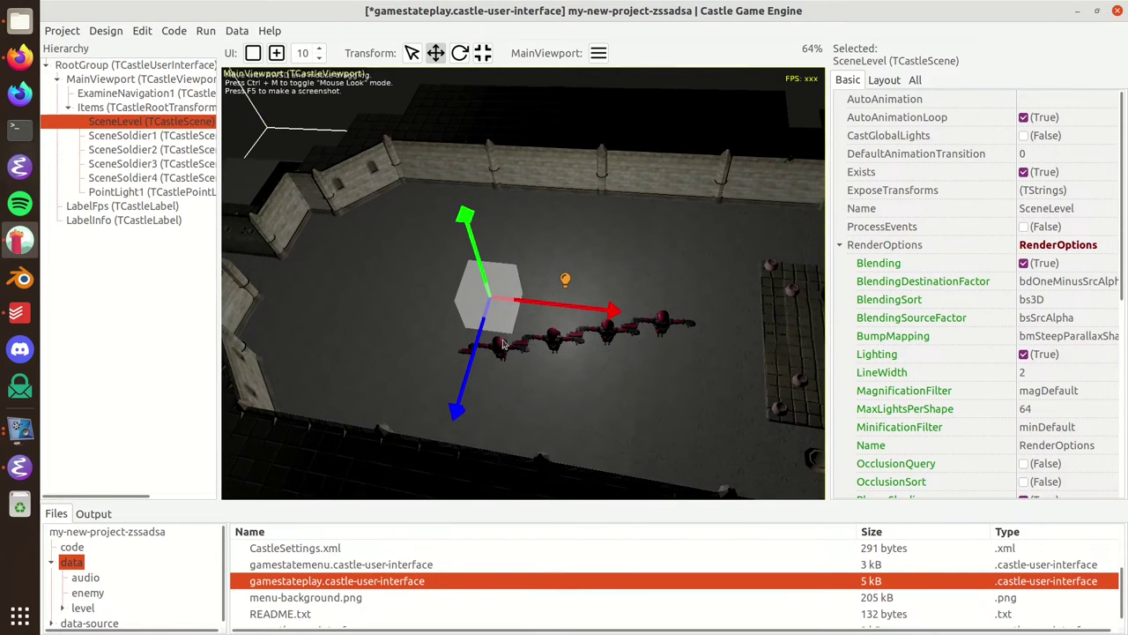
{"action": "left_click", "coordinate": [564, 279]}
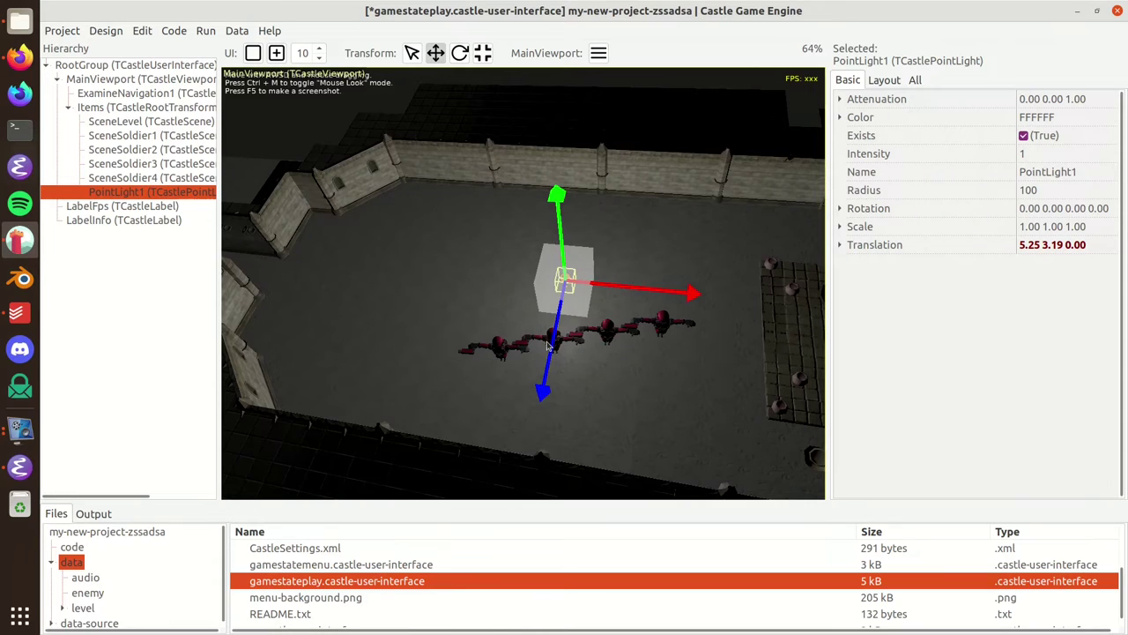
{"action": "left_click_drag", "start_coordinate": [548, 357], "coordinate": [524, 465]}
Set the point light's Intensity to 10
{"action": "left_click", "coordinate": [1046, 154]}
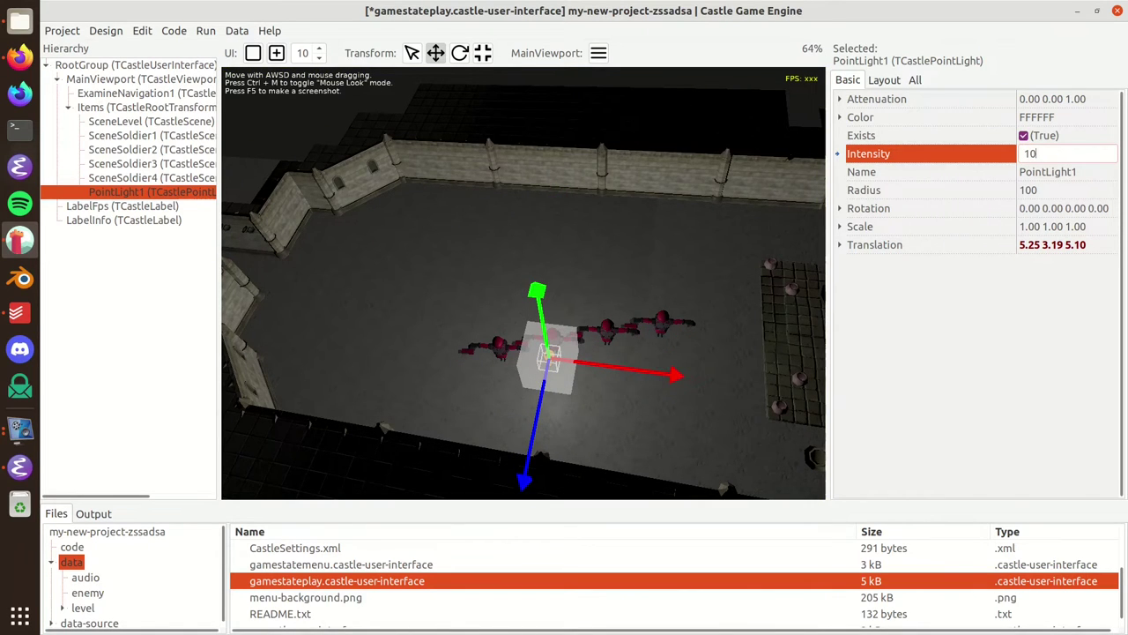
{"action": "type", "text": "10"}
{"action": "key", "text": "Return"}
Move PointLight1 along Z to translation 1.98 3.19 0.49
{"action": "left_click", "coordinate": [617, 265]}
{"action": "right_click_drag", "start_coordinate": [617, 264], "coordinate": [677, 244]}
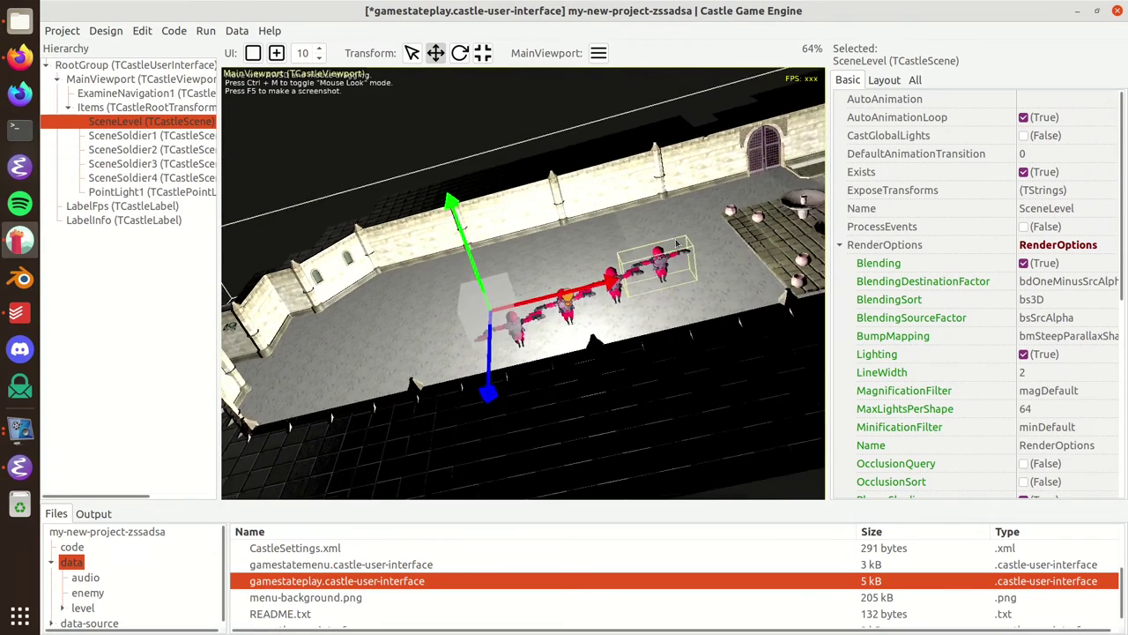
{"action": "scroll", "coordinate": [677, 244], "scroll_direction": "up", "scroll_amount": 5}
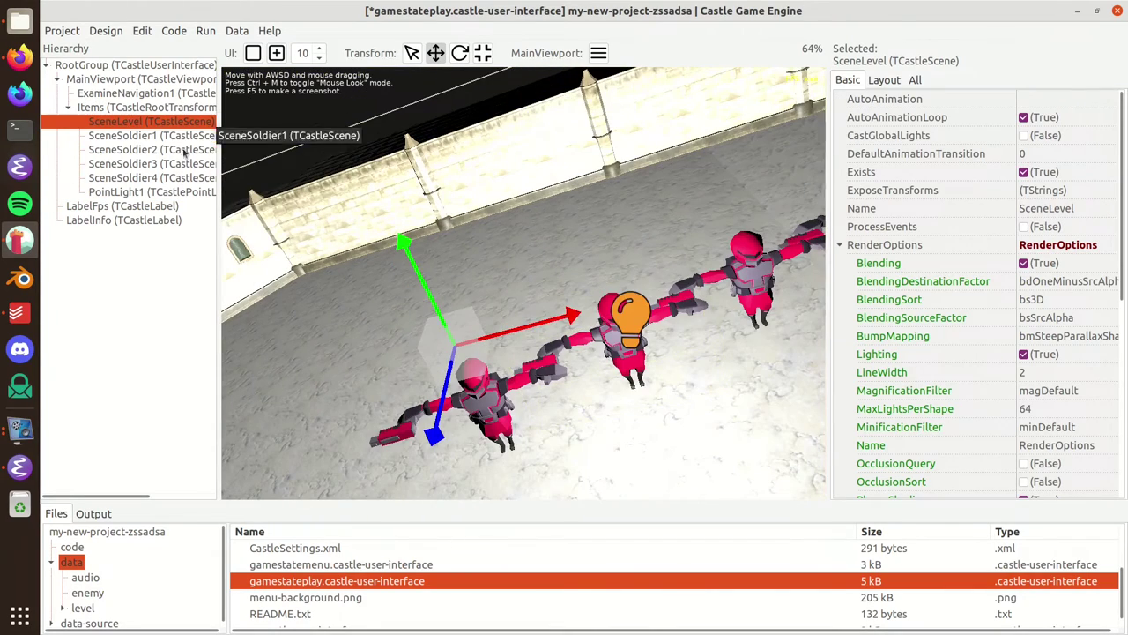
{"action": "left_click", "coordinate": [181, 192]}
{"action": "left_click_drag", "start_coordinate": [652, 403], "coordinate": [569, 231]}
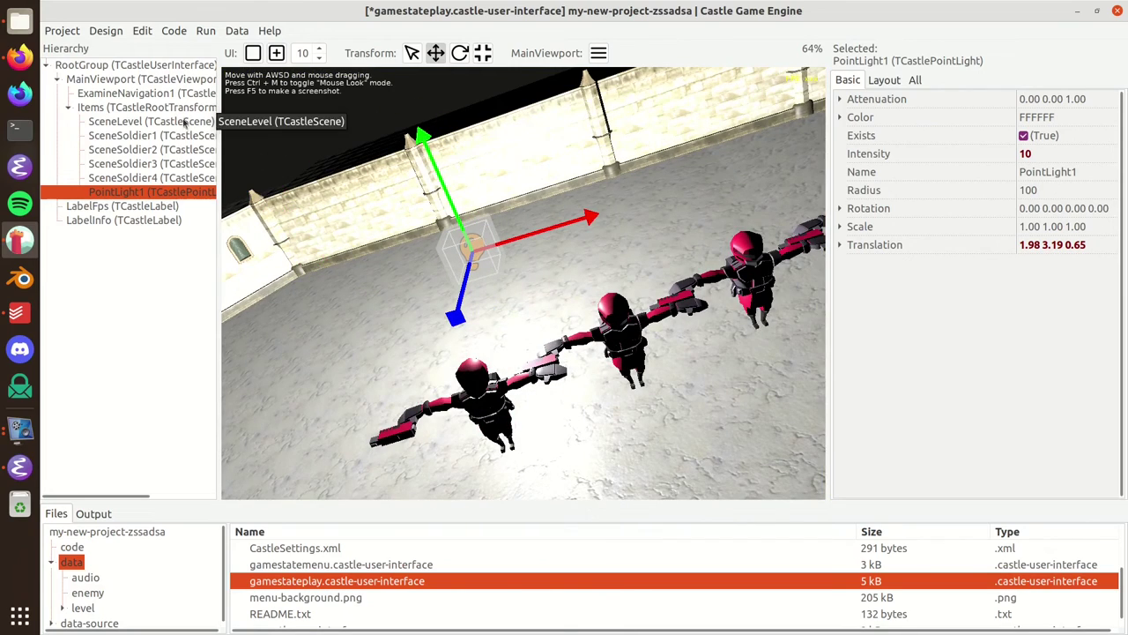
{"action": "scroll", "coordinate": [561, 112], "scroll_direction": "down", "scroll_amount": 3}
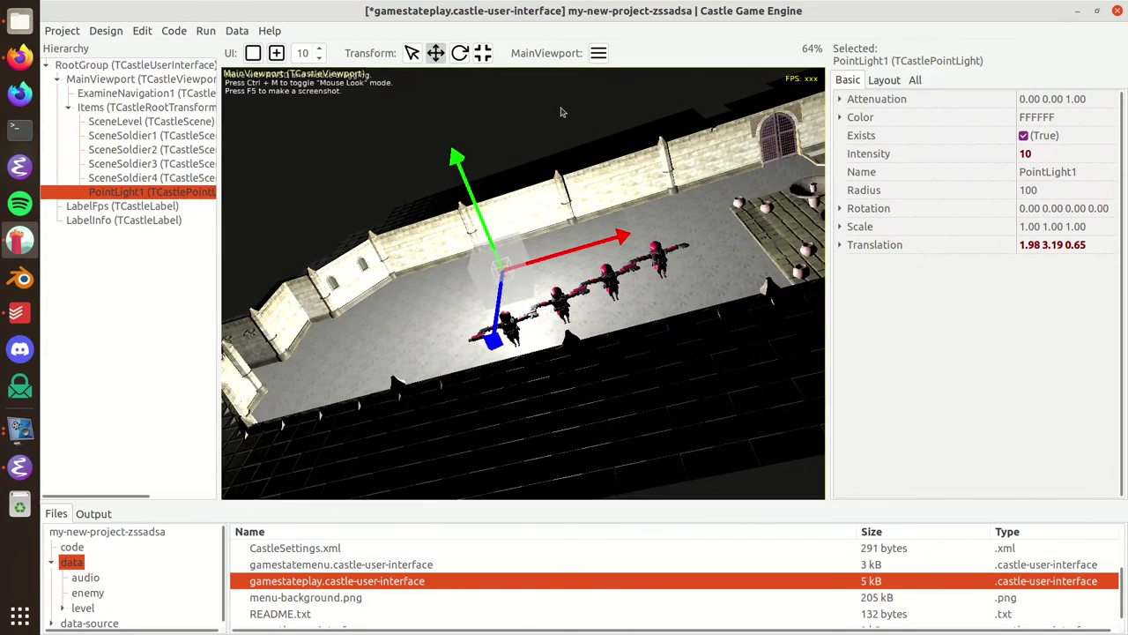
{"action": "right_click_drag", "start_coordinate": [561, 112], "coordinate": [618, 267]}
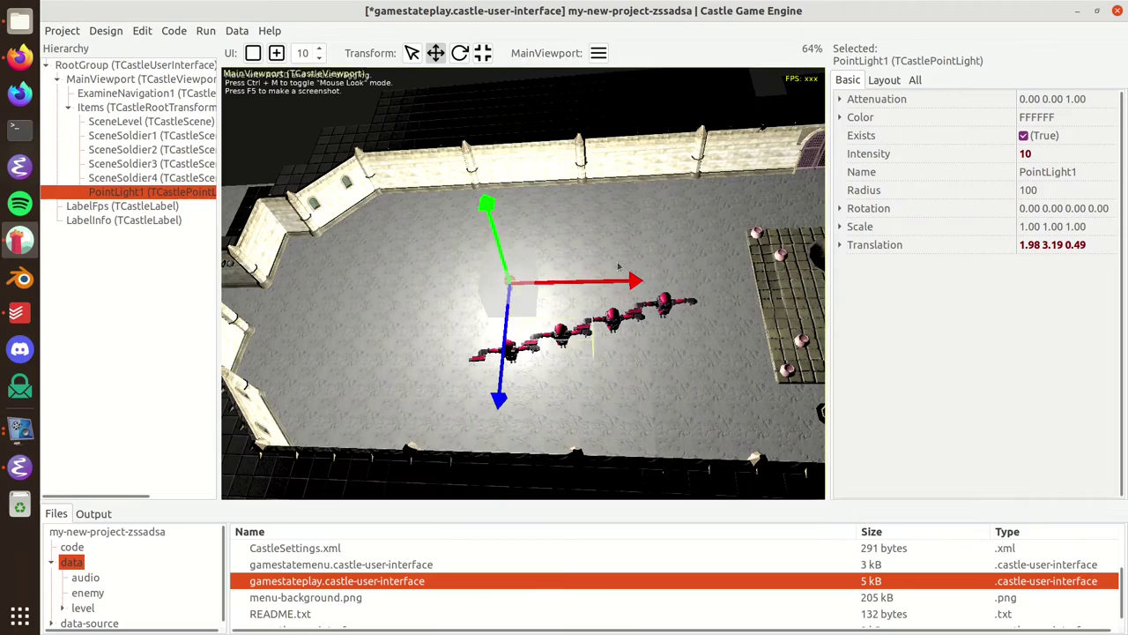
{"action": "left_click", "coordinate": [1084, 117]}
Colour the point light pure blue (0000FF)
{"action": "left_click", "coordinate": [1110, 118]}
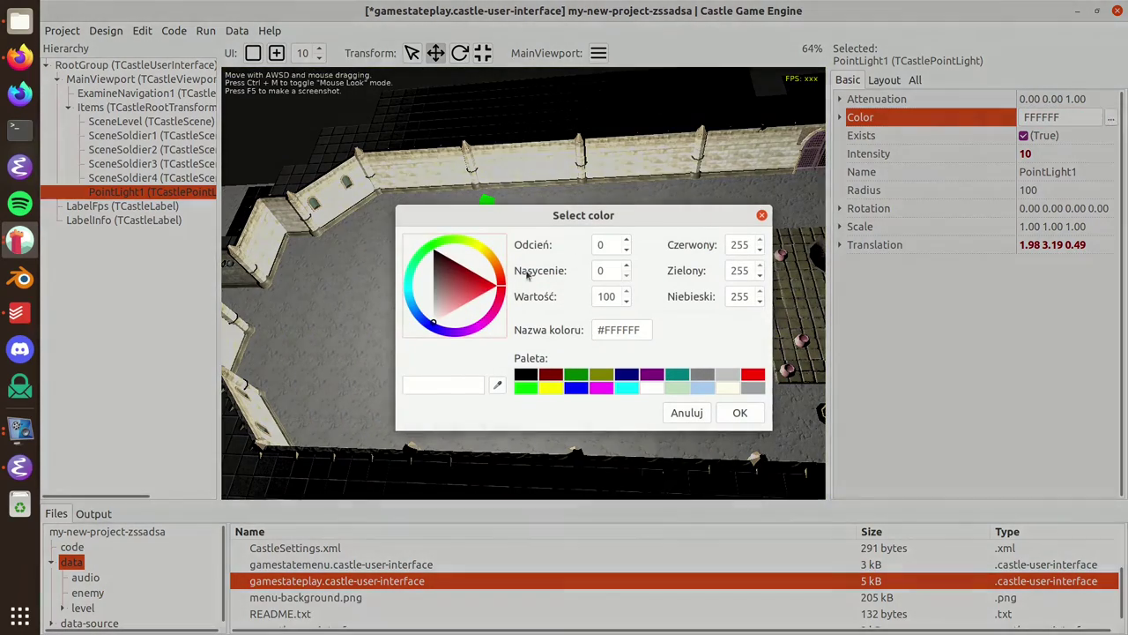
{"action": "left_click", "coordinate": [548, 388]}
{"action": "left_click", "coordinate": [573, 388]}
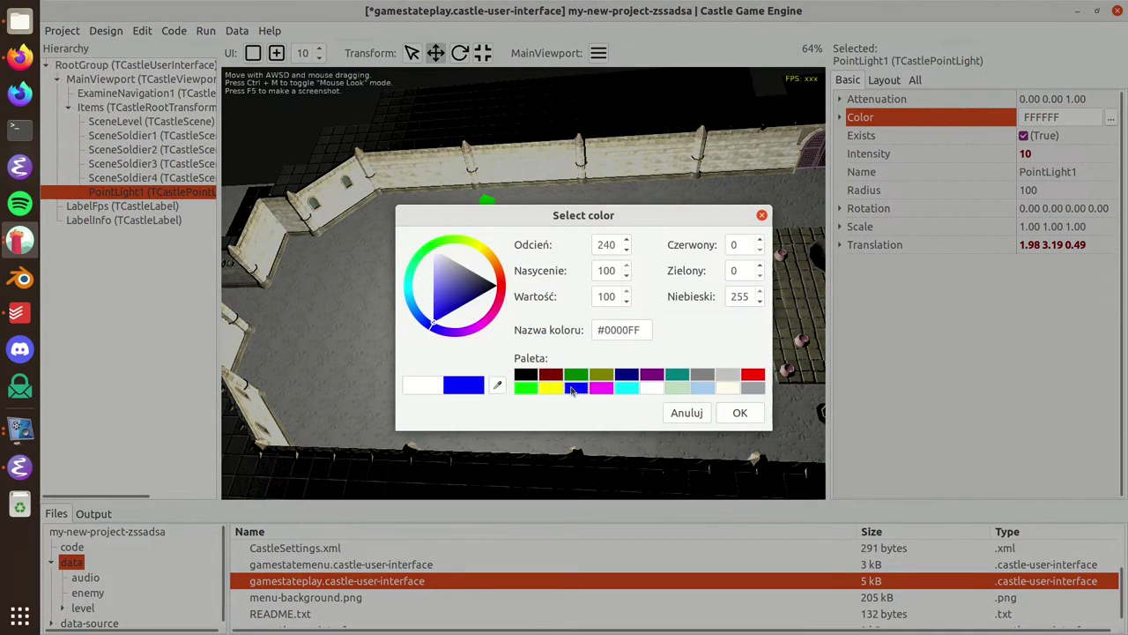
{"action": "left_click", "coordinate": [739, 413]}
Move the point light left to -6.51 3.19 4.41 and set its Radius to 10
{"action": "left_click_drag", "start_coordinate": [503, 386], "coordinate": [495, 459]}
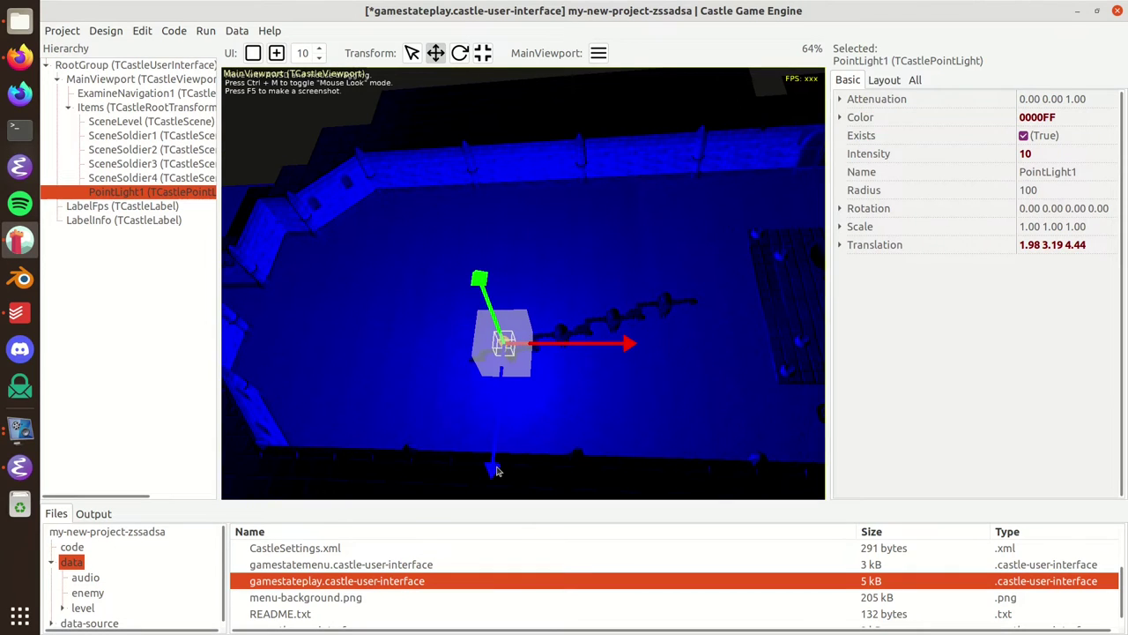
{"action": "left_click_drag", "start_coordinate": [608, 344], "coordinate": [459, 344]}
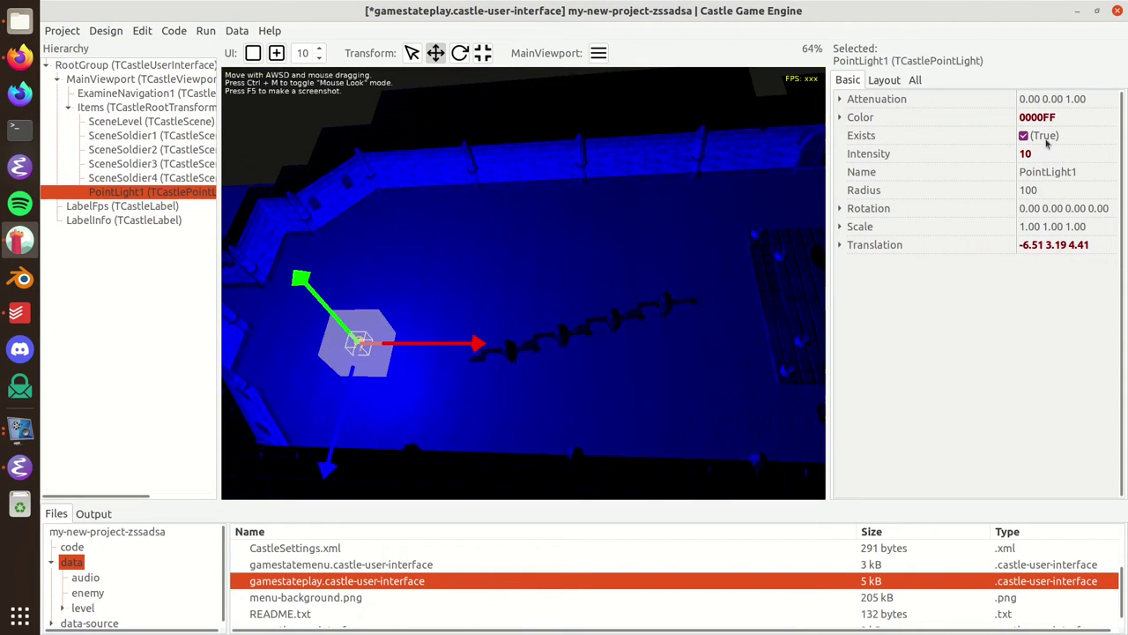
{"action": "left_click", "coordinate": [1059, 191]}
{"action": "key", "text": "Return"}
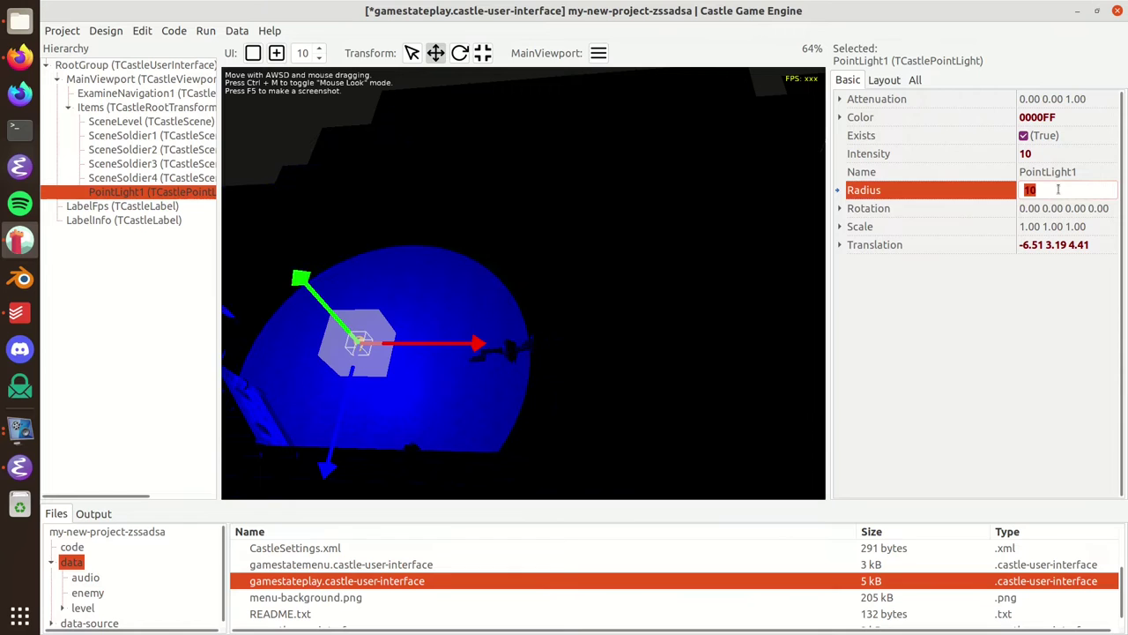
{"action": "left_click", "coordinate": [109, 107]}
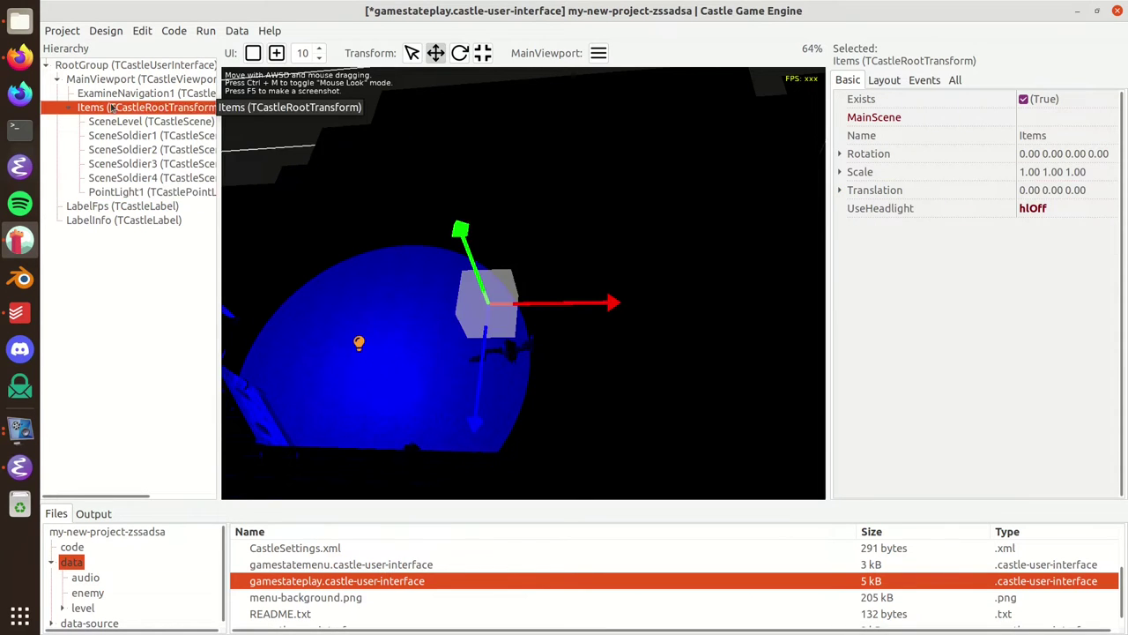
Add a spot light under Items and shift it along X
{"action": "right_click", "coordinate": [109, 108]}
{"action": "mouse_move", "coordinate": [280, 119]}
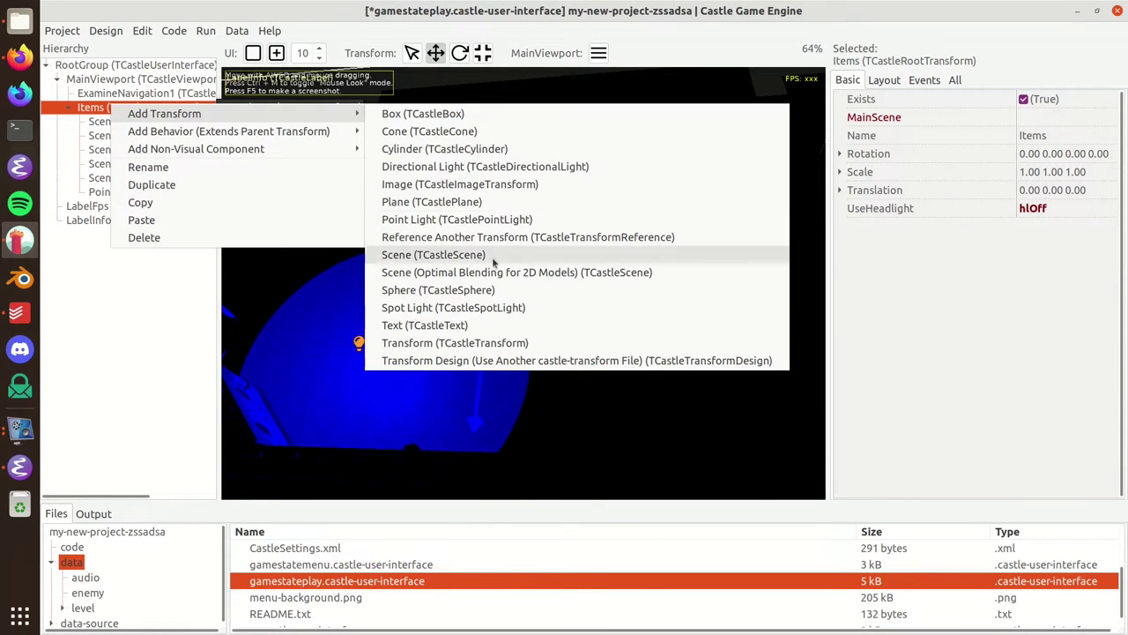
{"action": "left_click", "coordinate": [459, 307]}
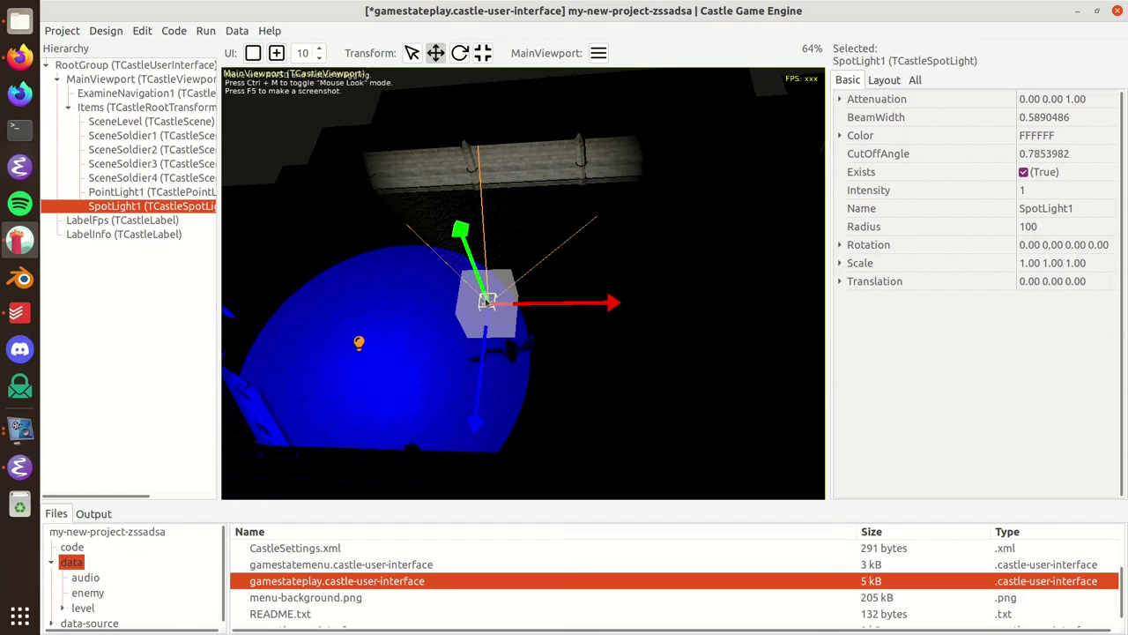
{"action": "left_click_drag", "start_coordinate": [486, 301], "coordinate": [606, 301]}
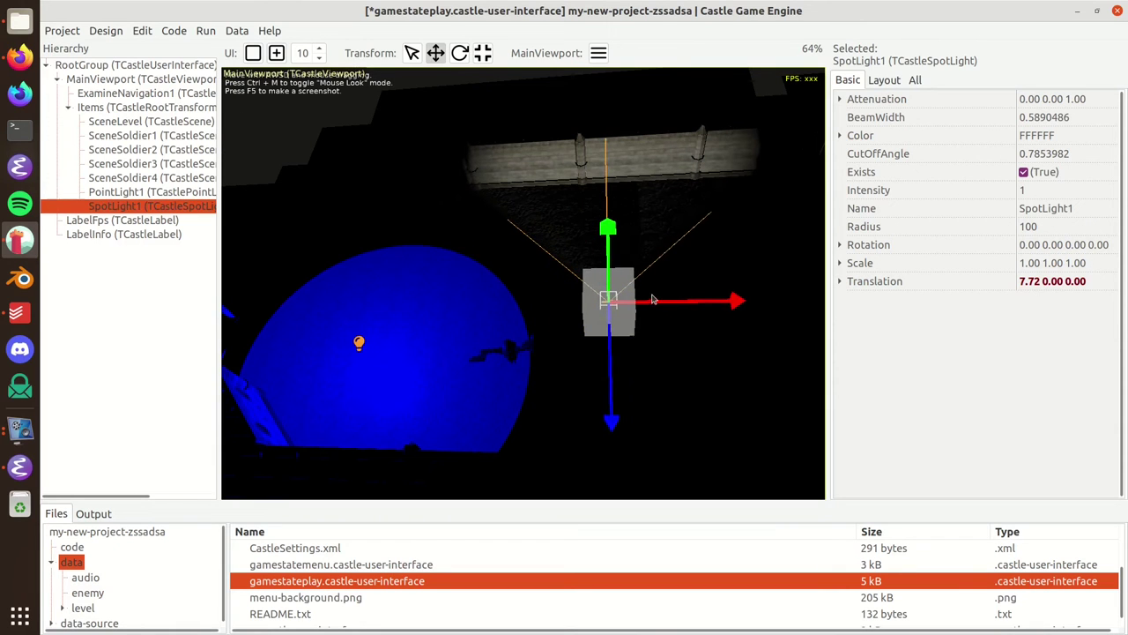
Rotate the spot light so it points straight down at the floor
{"action": "left_click", "coordinate": [459, 53]}
{"action": "left_click_drag", "start_coordinate": [748, 398], "coordinate": [498, 355]}
{"action": "left_click", "coordinate": [177, 205]}
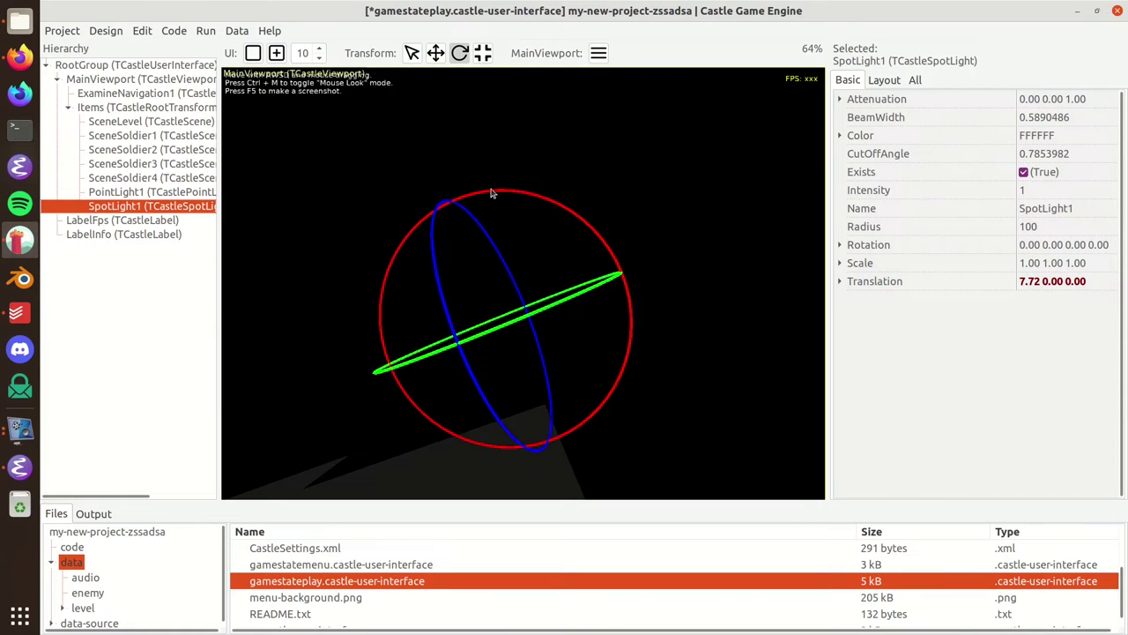
{"action": "left_click_drag", "start_coordinate": [485, 194], "coordinate": [549, 109]}
{"action": "left_click", "coordinate": [526, 175]}
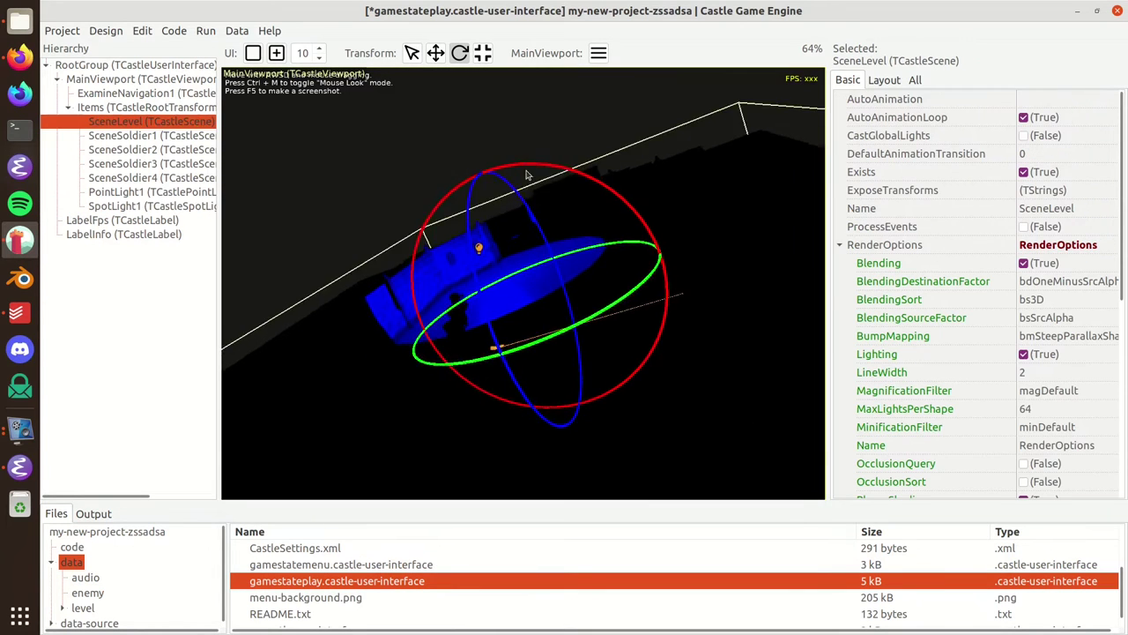
{"action": "left_click_drag", "start_coordinate": [526, 174], "coordinate": [529, 146]}
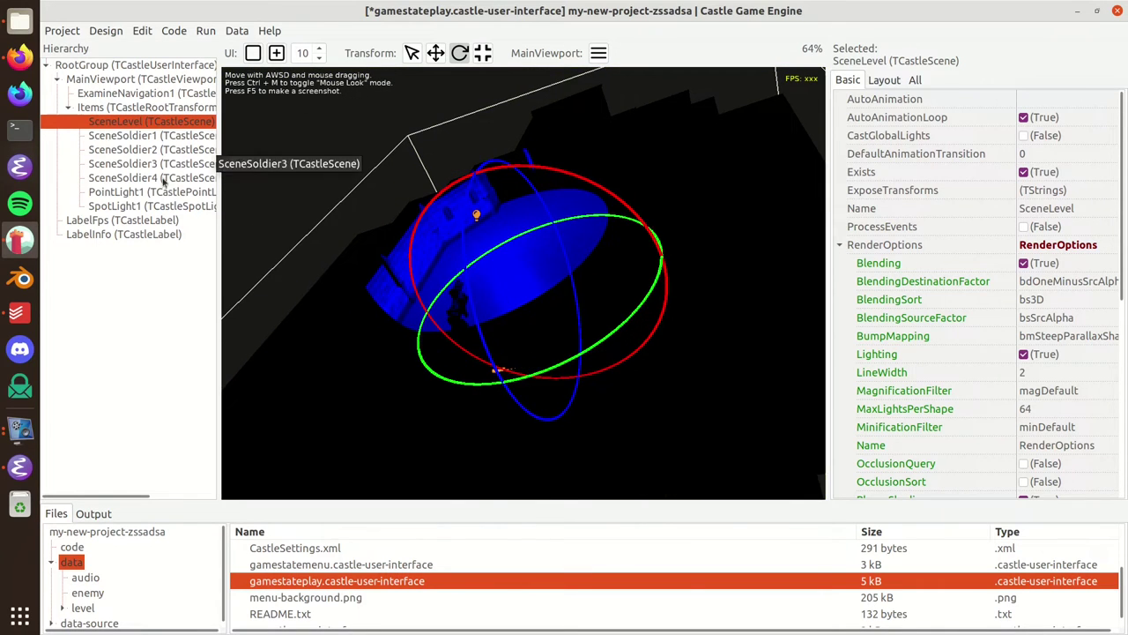
{"action": "left_click", "coordinate": [168, 205]}
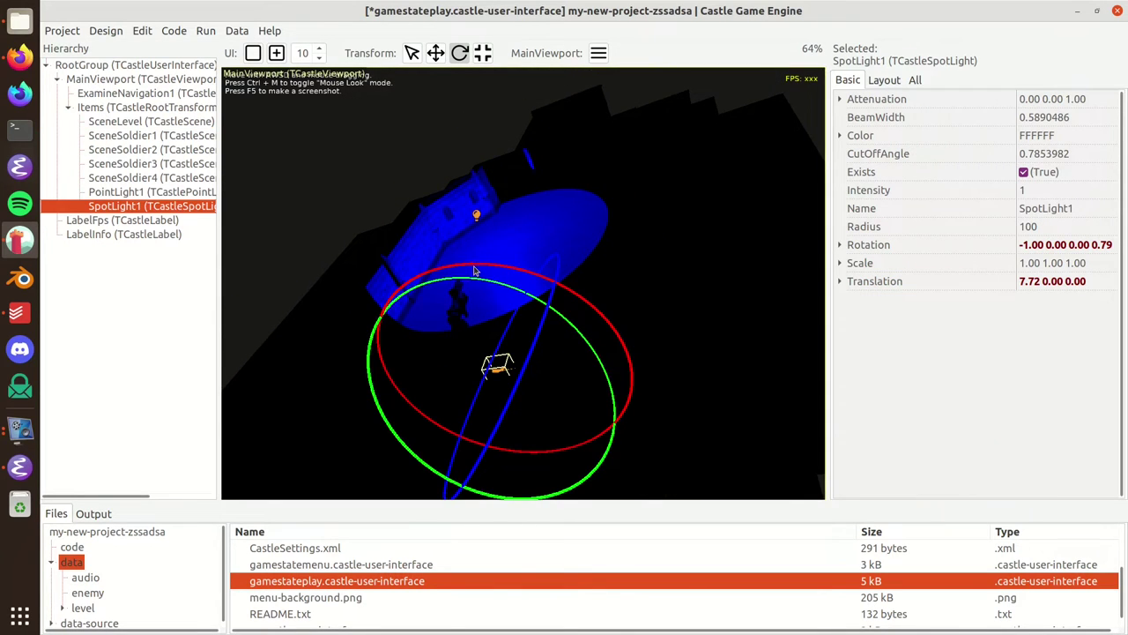
{"action": "left_click_drag", "start_coordinate": [473, 270], "coordinate": [569, 322]}
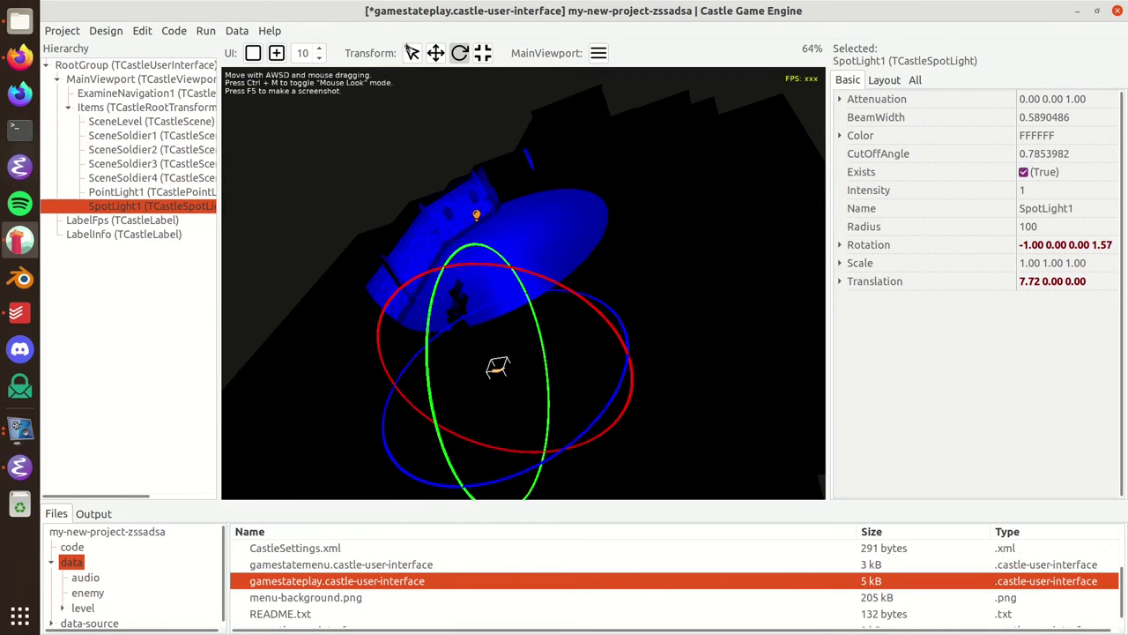
Raise the spot light high above the soldiers to 7.72 11.84 -0.05
{"action": "key", "text": "w"}
{"action": "left_click_drag", "start_coordinate": [461, 295], "coordinate": [327, 72]}
{"action": "left_click", "coordinate": [765, 344]}
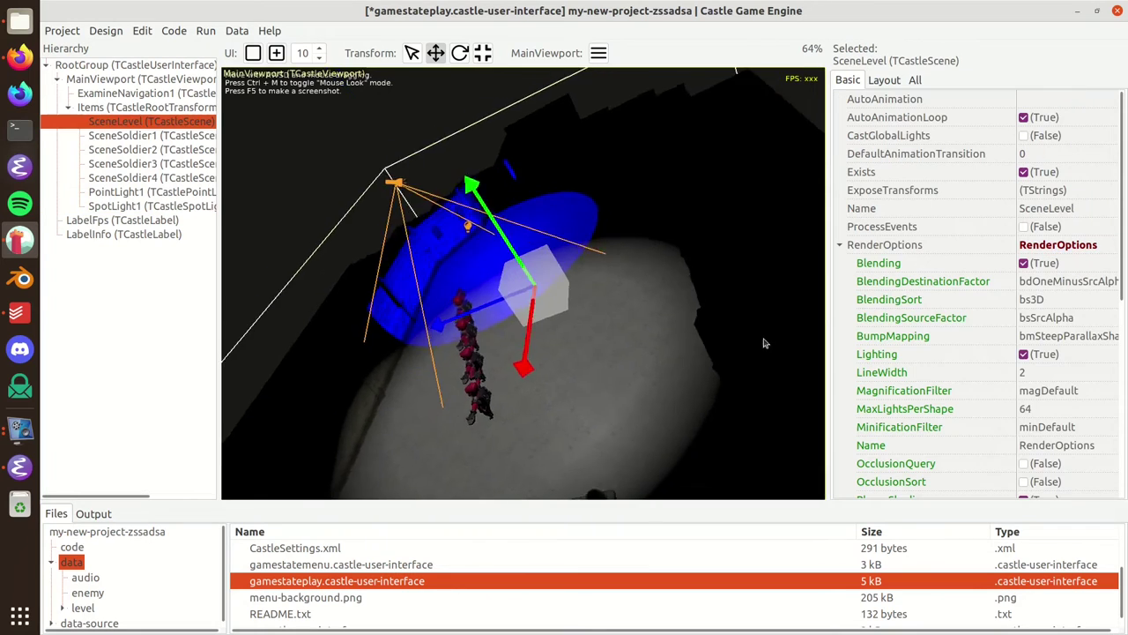
{"action": "right_click_drag", "start_coordinate": [765, 344], "coordinate": [359, 111]}
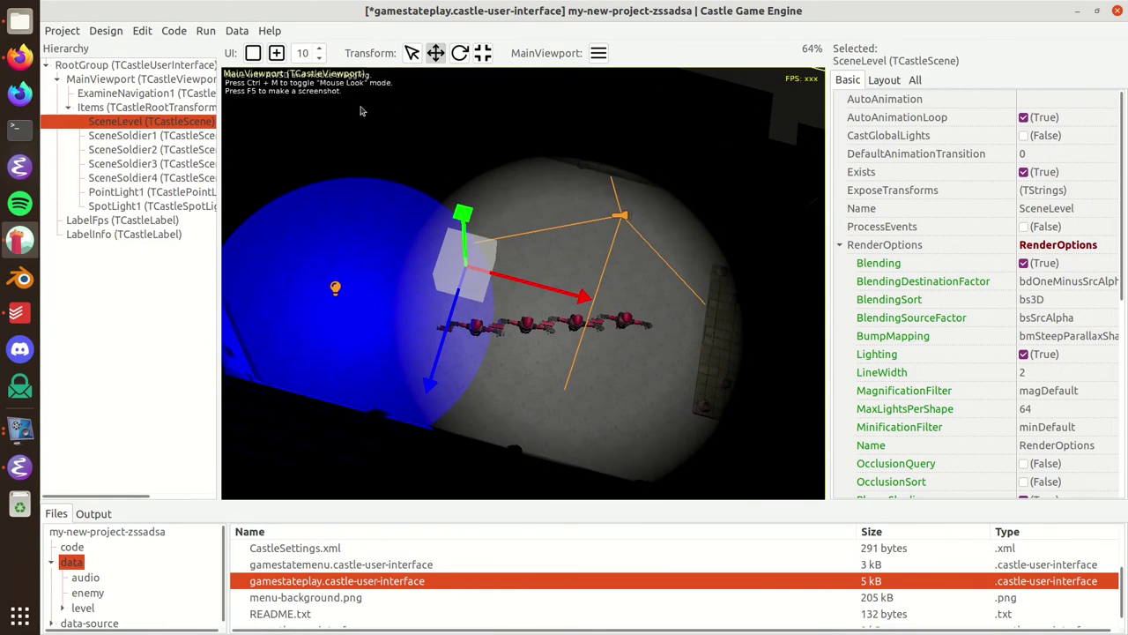
{"action": "left_click", "coordinate": [621, 215]}
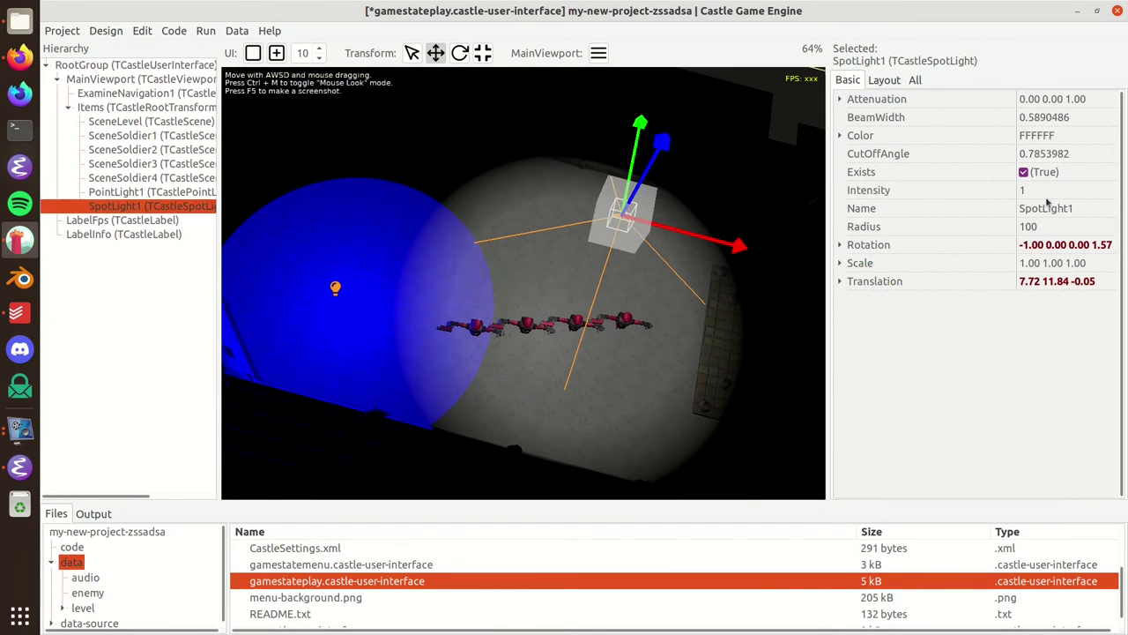
Set the spot light's Color to pure red (FF0000)
{"action": "left_click", "coordinate": [1089, 140]}
{"action": "left_click", "coordinate": [1111, 137]}
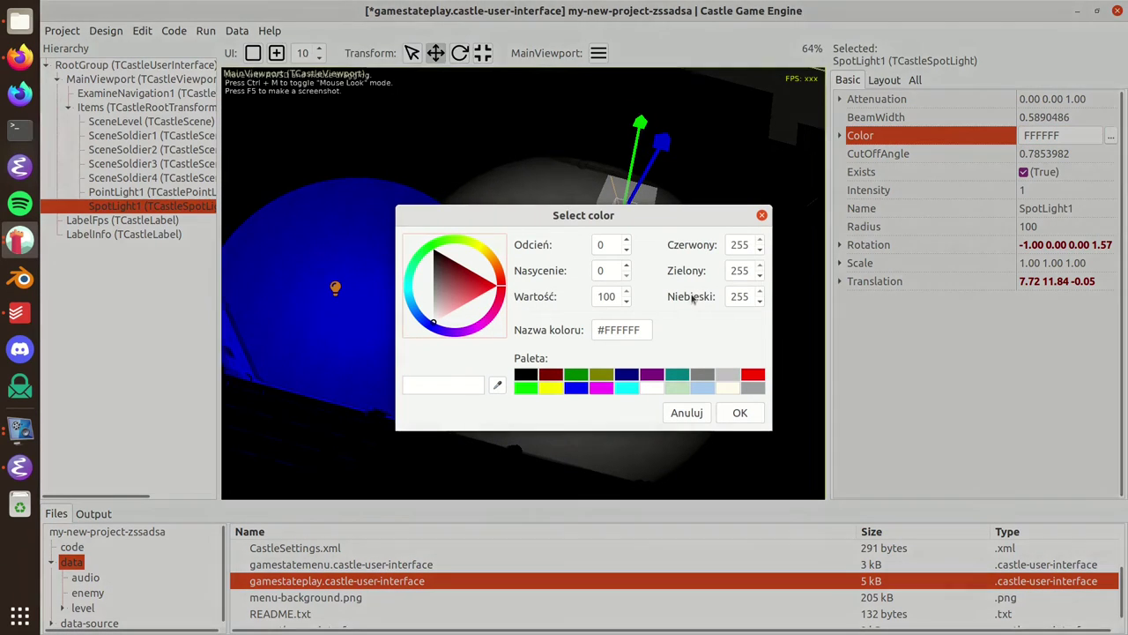
{"action": "left_click", "coordinate": [492, 299]}
{"action": "left_click", "coordinate": [736, 413]}
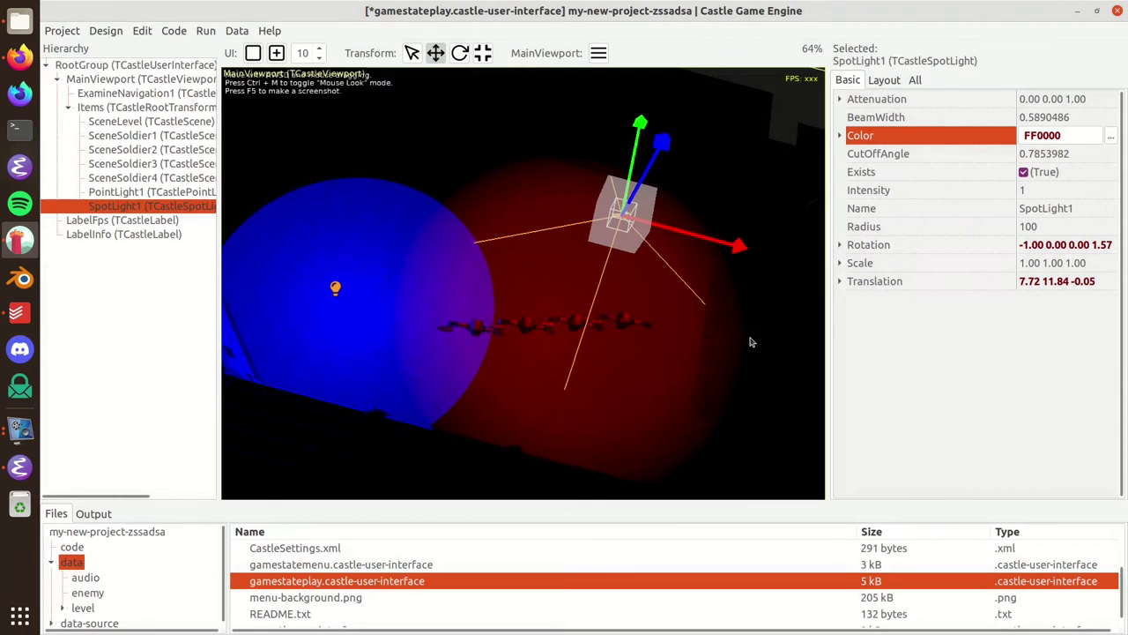
{"action": "right_click_drag", "start_coordinate": [723, 291], "coordinate": [529, 265]}
Add a directional light under Items and raise it to 0.00 8.82 0.00
{"action": "left_click", "coordinate": [113, 107]}
{"action": "right_click", "coordinate": [113, 107]}
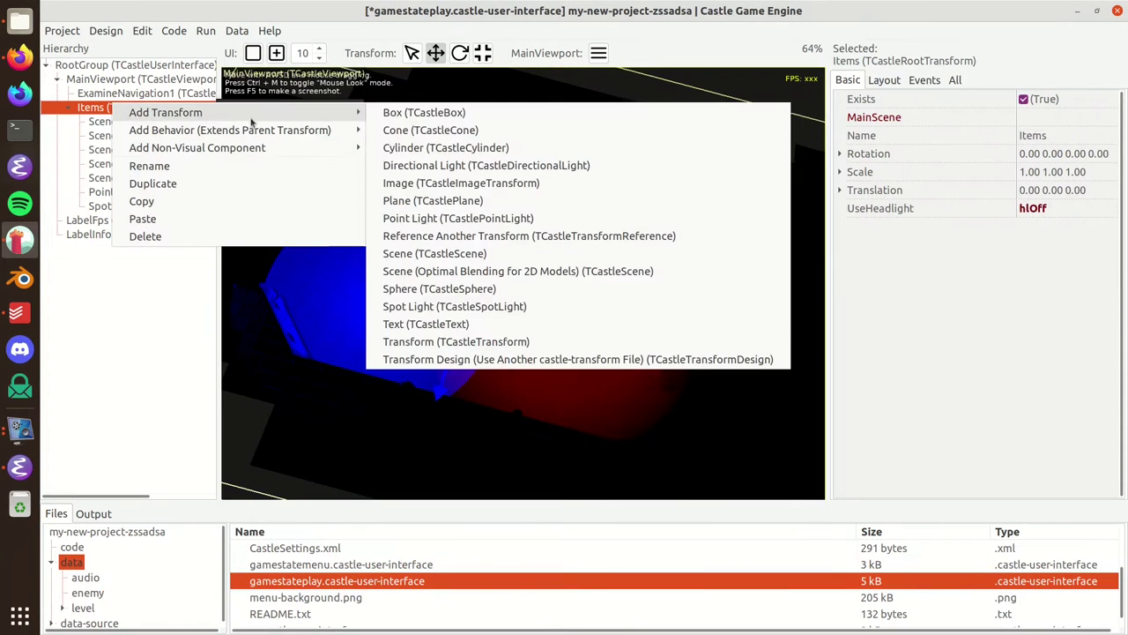
{"action": "key", "text": "Escape"}
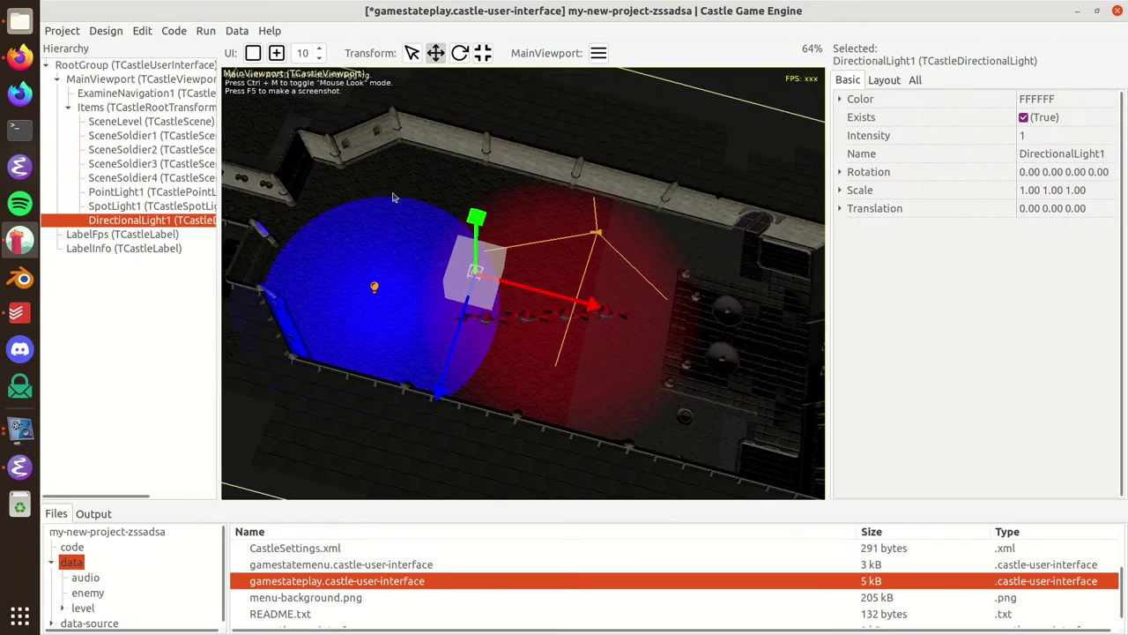
{"action": "left_click", "coordinate": [573, 167]}
{"action": "right_click_drag", "start_coordinate": [573, 168], "coordinate": [408, 220]}
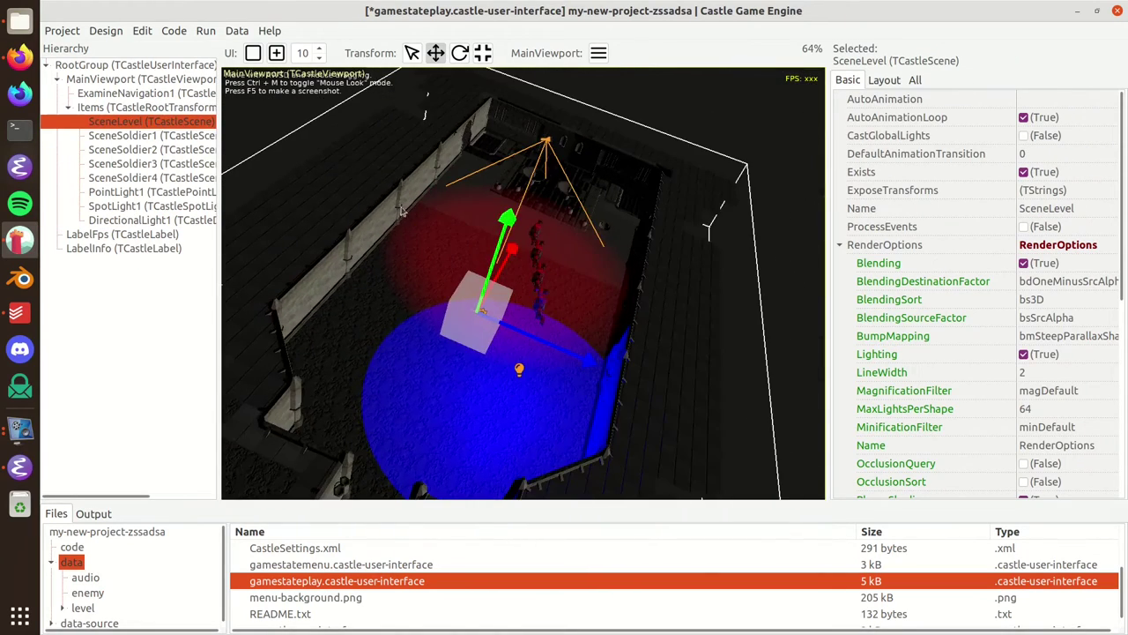
{"action": "left_click", "coordinate": [123, 221]}
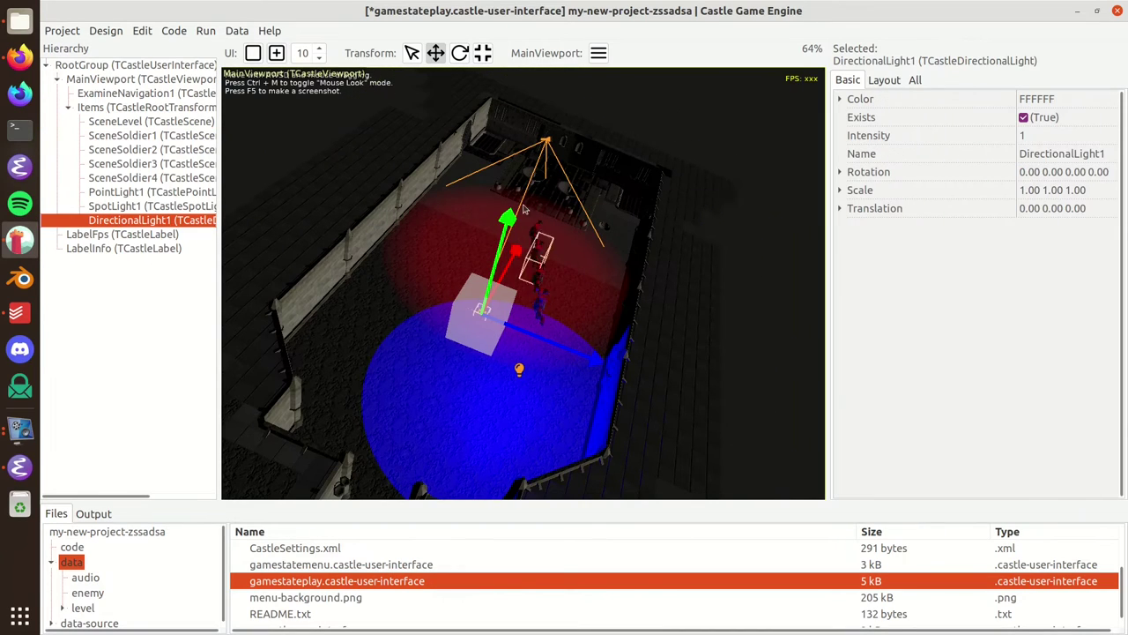
{"action": "left_click_drag", "start_coordinate": [506, 223], "coordinate": [522, 104]}
Tilt the directional light to rotation 0.99 0.10 -0.11 4.60
{"action": "left_click", "coordinate": [459, 53]}
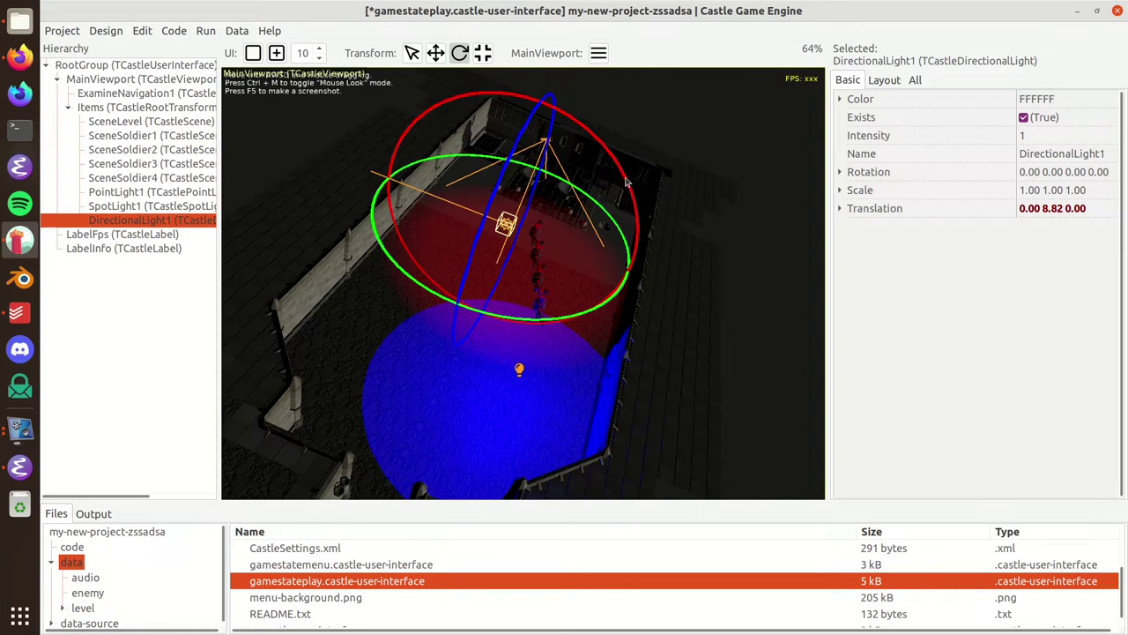
{"action": "left_click_drag", "start_coordinate": [626, 181], "coordinate": [410, 111]}
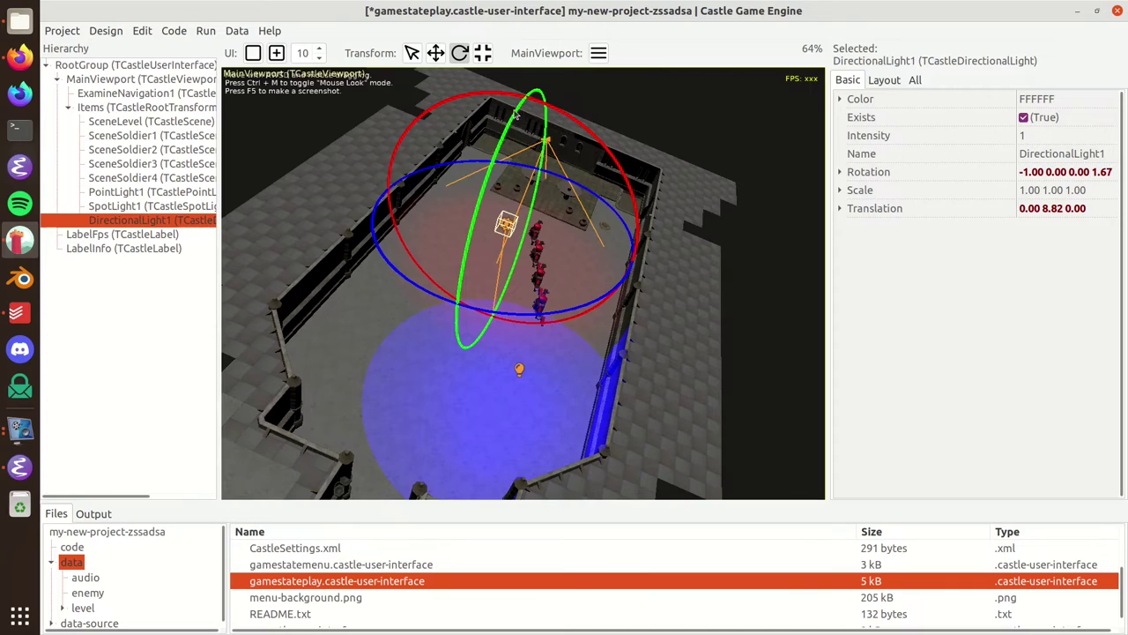
{"action": "left_click_drag", "start_coordinate": [516, 114], "coordinate": [554, 219]}
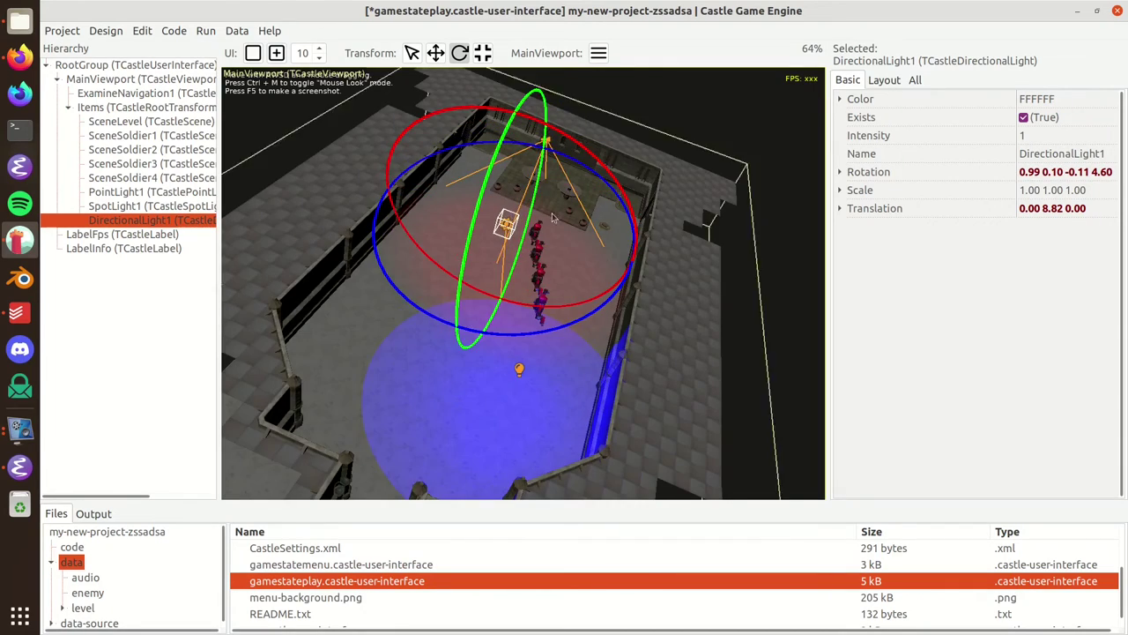
{"action": "left_click", "coordinate": [1091, 100]}
{"action": "left_click", "coordinate": [1115, 100]}
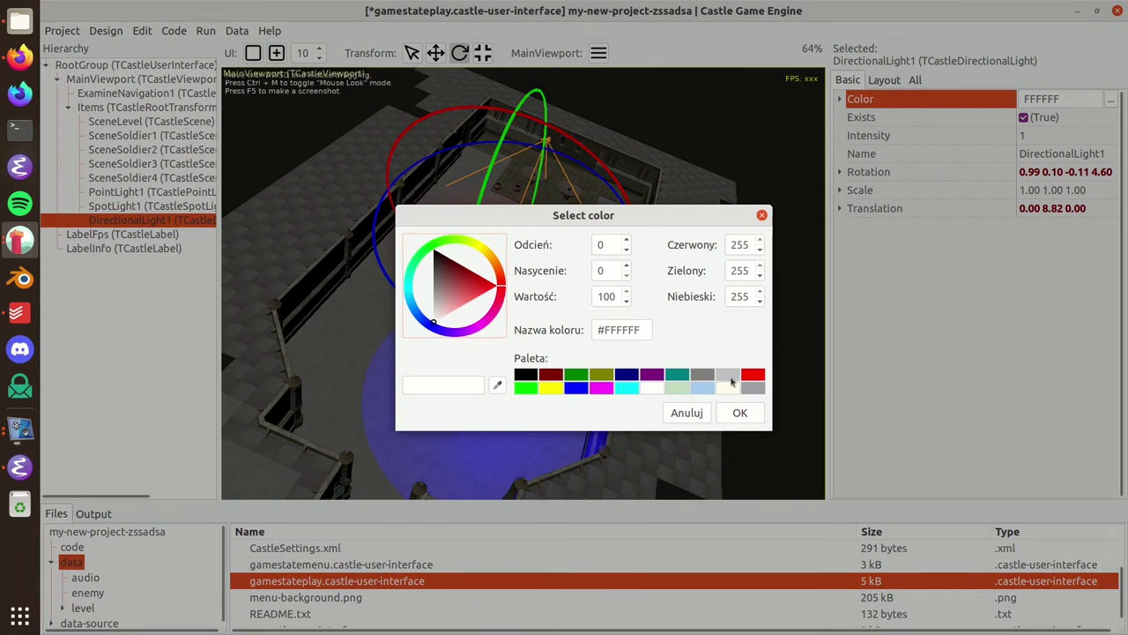
Colour the directional light yellow (FFFF00) and re-angle it to rotation 0.95 0.08 -0.32 5.57
{"action": "left_click", "coordinate": [550, 387]}
{"action": "left_click", "coordinate": [740, 414]}
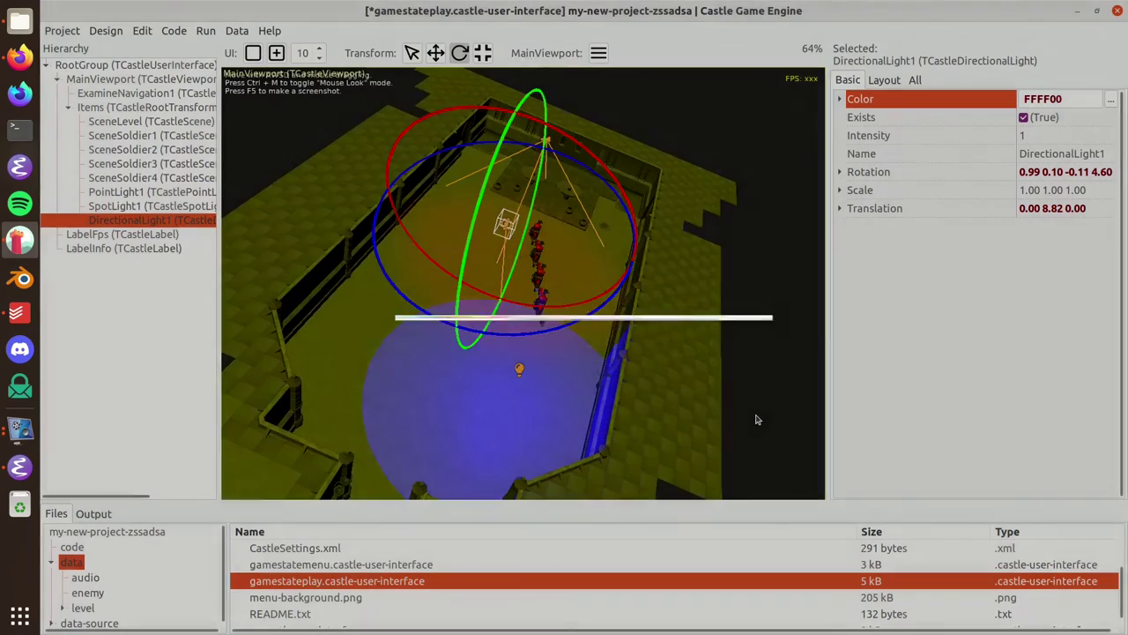
{"action": "left_click_drag", "start_coordinate": [478, 117], "coordinate": [567, 178]}
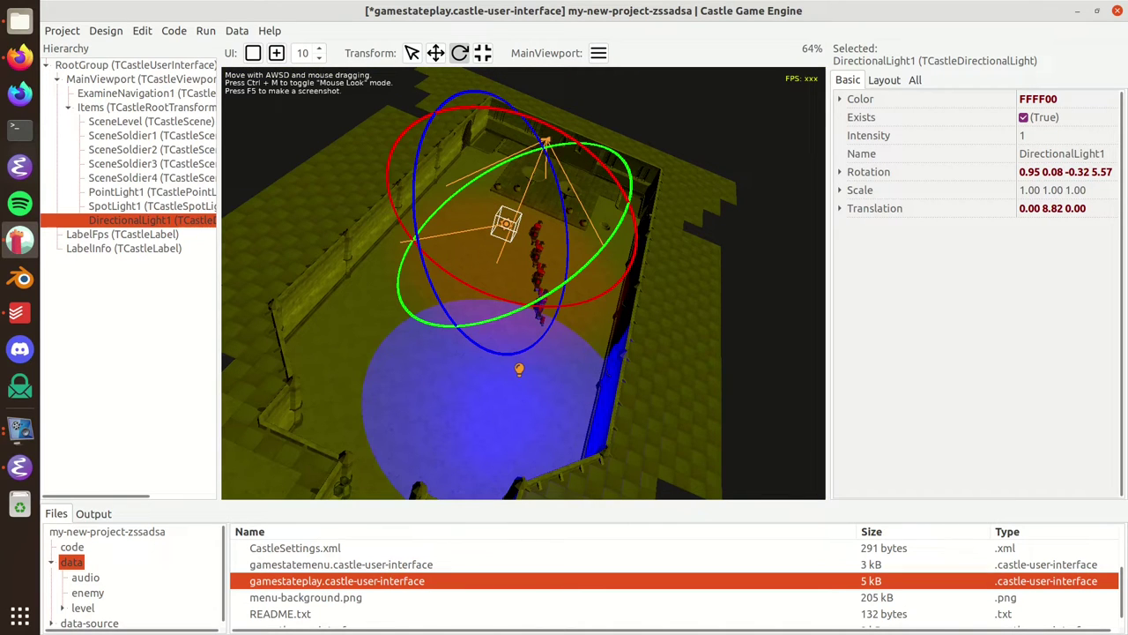
{"action": "key", "text": "alt+Tab"}
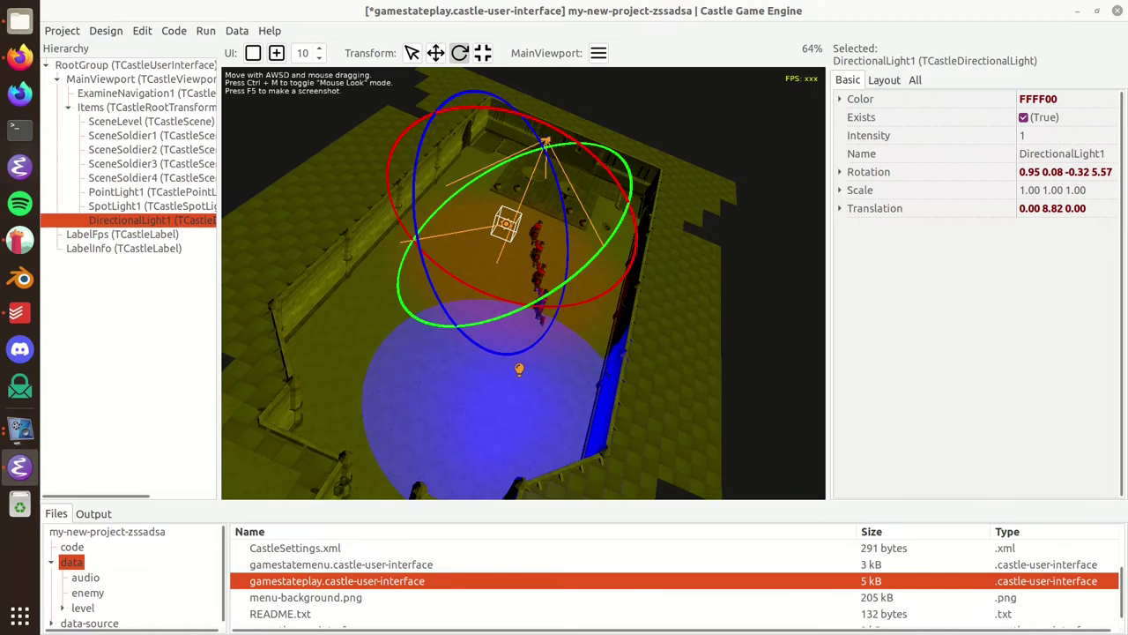